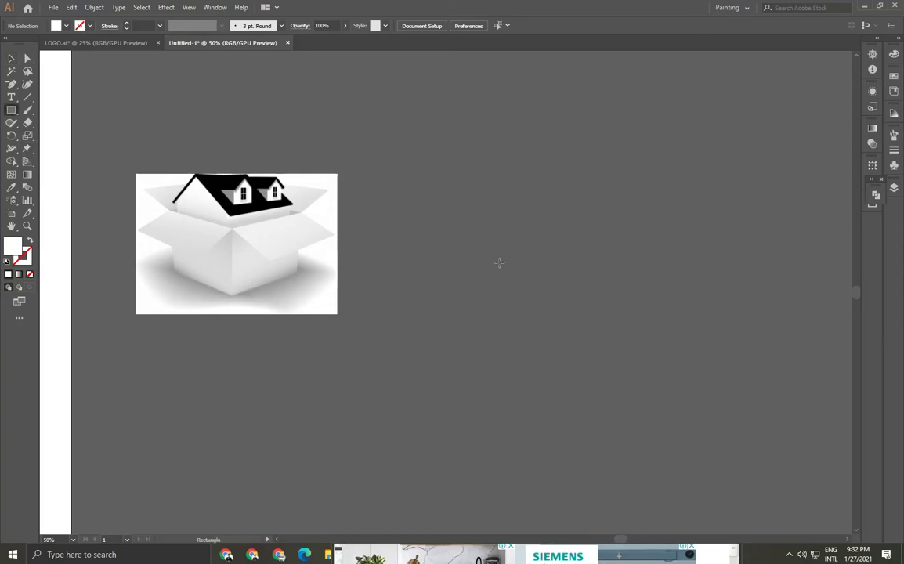
Draw the white front-face rectangle, trying and then undoing a slanted bottom edge
{"action": "left_click_drag", "start_coordinate": [501, 232], "coordinate": [587, 309]}
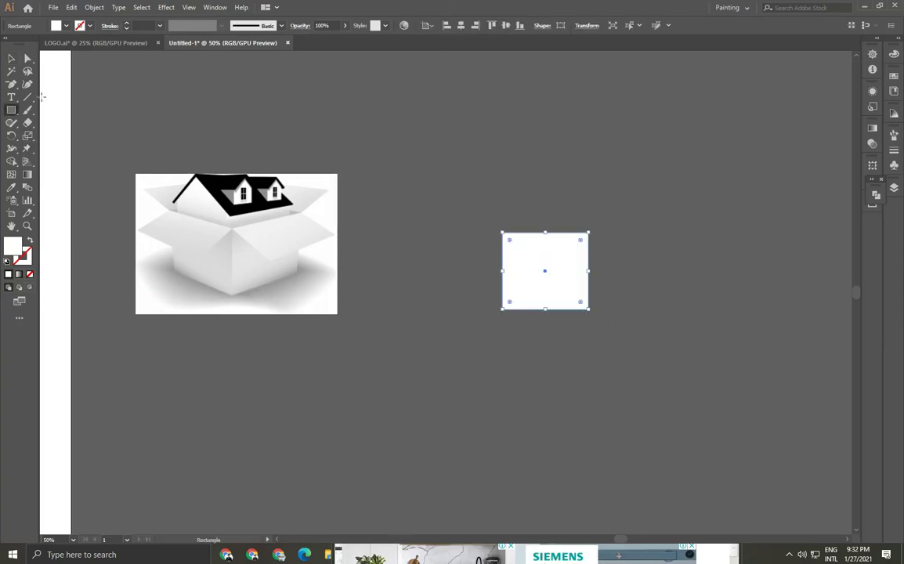
{"action": "left_click", "coordinate": [27, 58]}
{"action": "left_click_drag", "start_coordinate": [505, 316], "coordinate": [503, 300]}
{"action": "key", "text": "ctrl+z"}
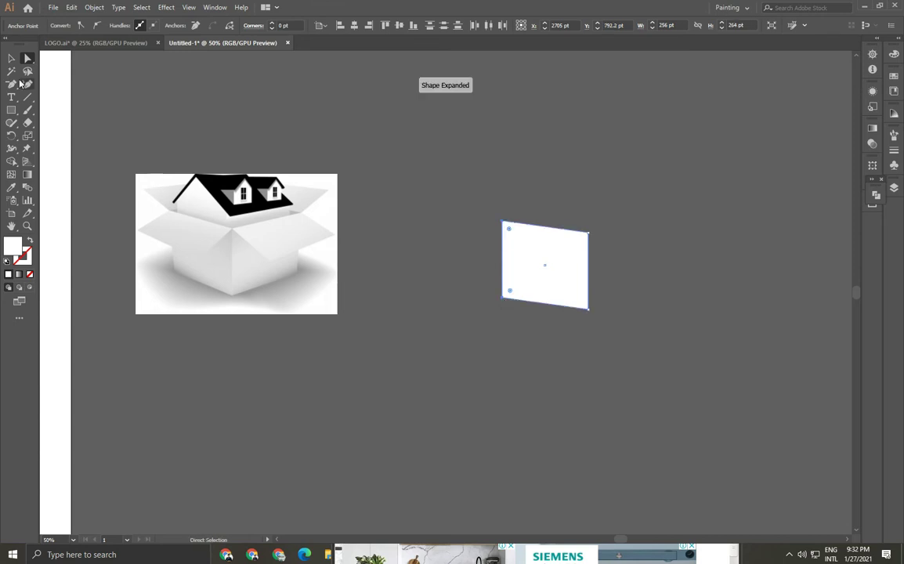
Draw a second panel beside the first and raise its top-right corner to slant it
{"action": "key", "text": "v"}
{"action": "key", "text": "m"}
{"action": "mouse_move", "coordinate": [588, 231]}
{"action": "left_mouse_down"}
{"action": "mouse_move", "coordinate": [642, 313]}
{"action": "mouse_move", "coordinate": [672, 307]}
{"action": "left_mouse_up"}
{"action": "key", "text": "a"}
{"action": "left_click_drag", "start_coordinate": [680, 238], "coordinate": [681, 228]}
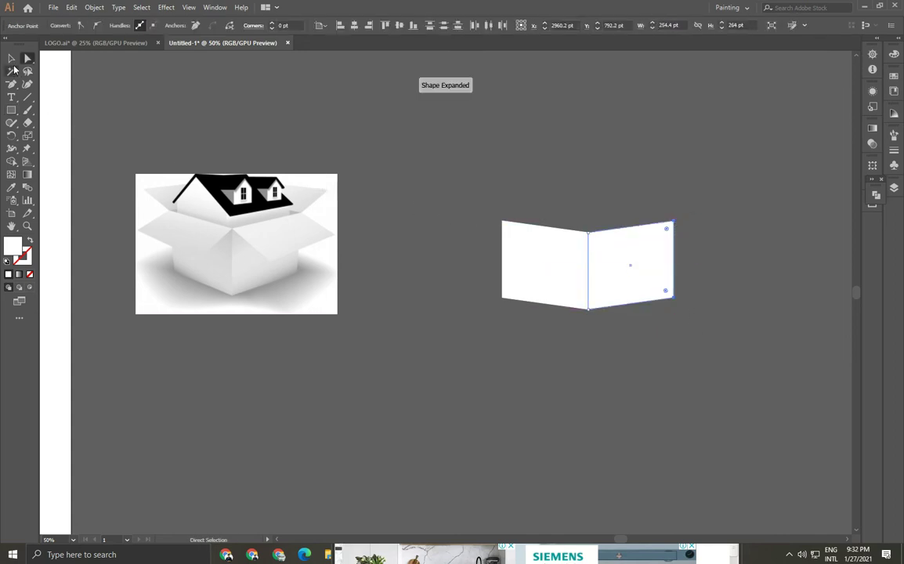
{"action": "left_click", "coordinate": [11, 58]}
{"action": "left_click", "coordinate": [452, 286]}
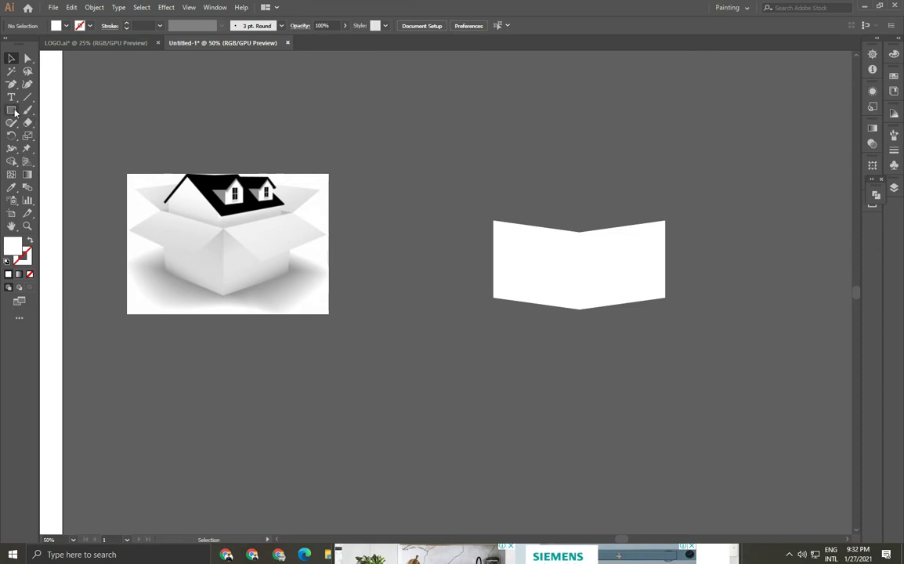
Draw a flap rectangle, skew its corners out to the left, and send it behind the front face
{"action": "left_click_drag", "start_coordinate": [492, 222], "coordinate": [575, 259]}
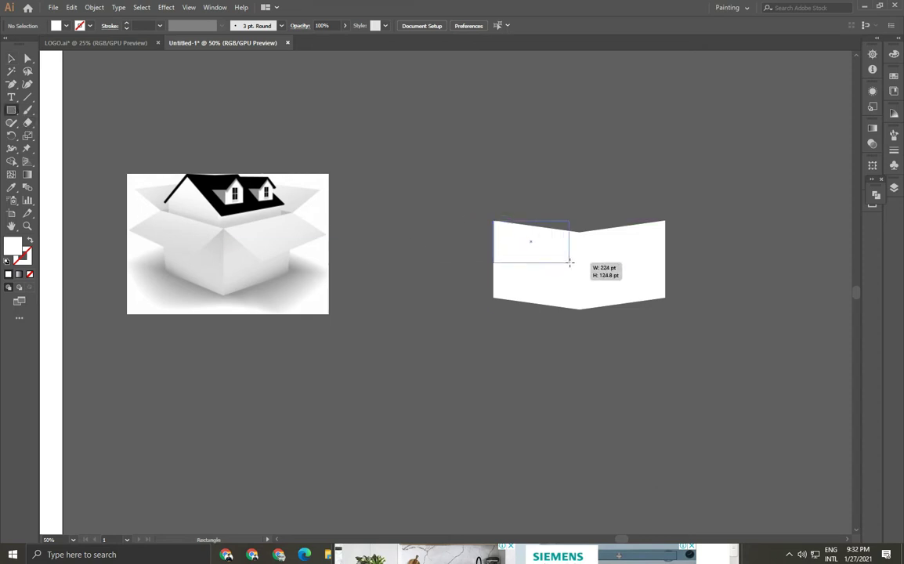
{"action": "key", "text": "a"}
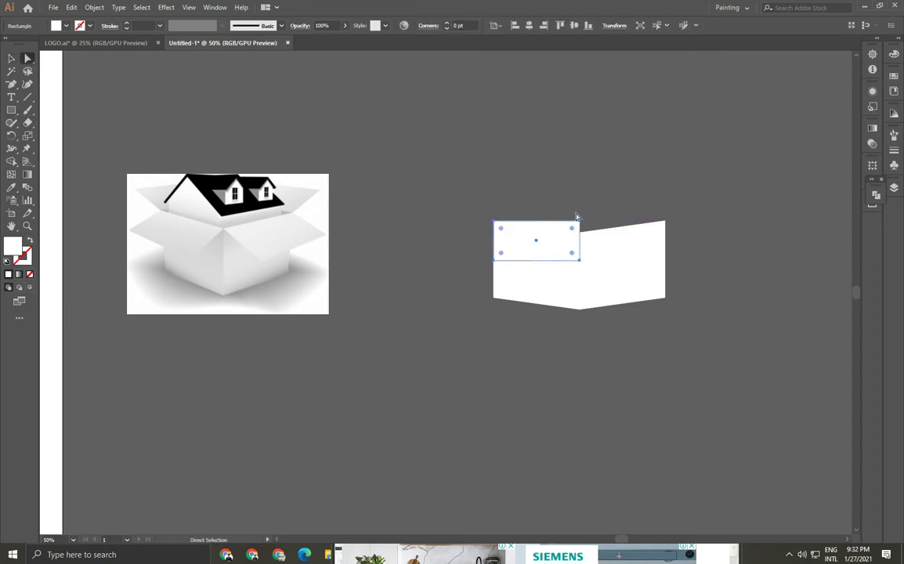
{"action": "left_click", "coordinate": [579, 259]}
{"action": "left_click", "coordinate": [579, 223]}
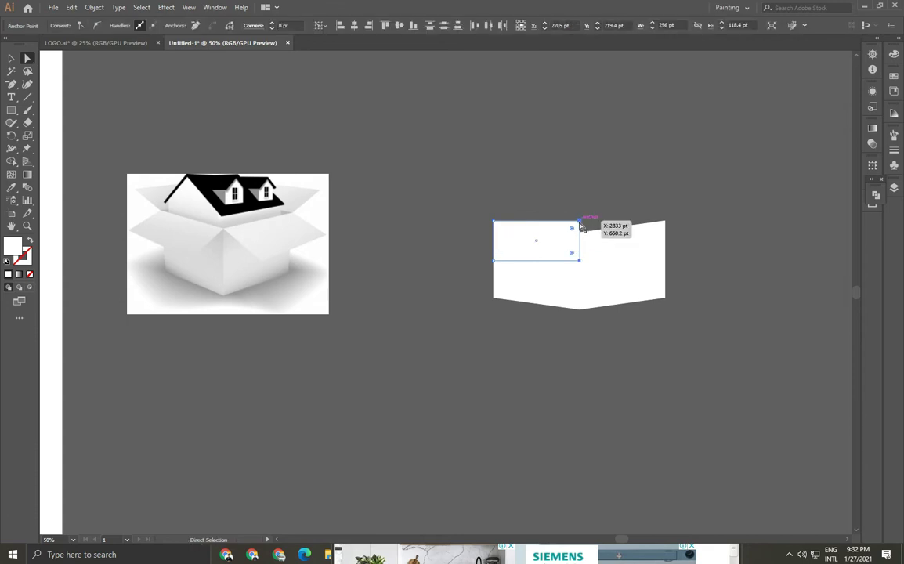
{"action": "left_click_drag", "start_coordinate": [580, 224], "coordinate": [579, 273]}
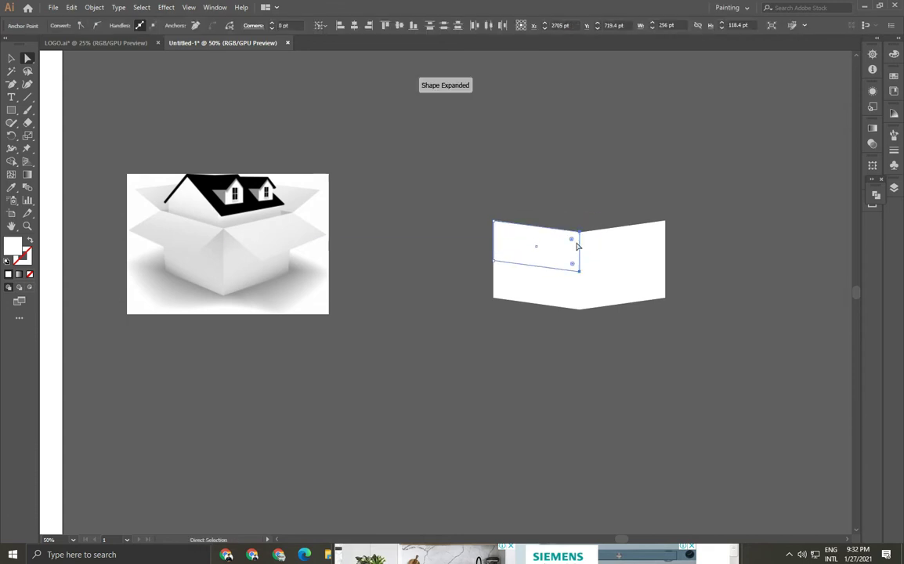
{"action": "left_click", "coordinate": [484, 268]}
{"action": "left_click", "coordinate": [537, 263]}
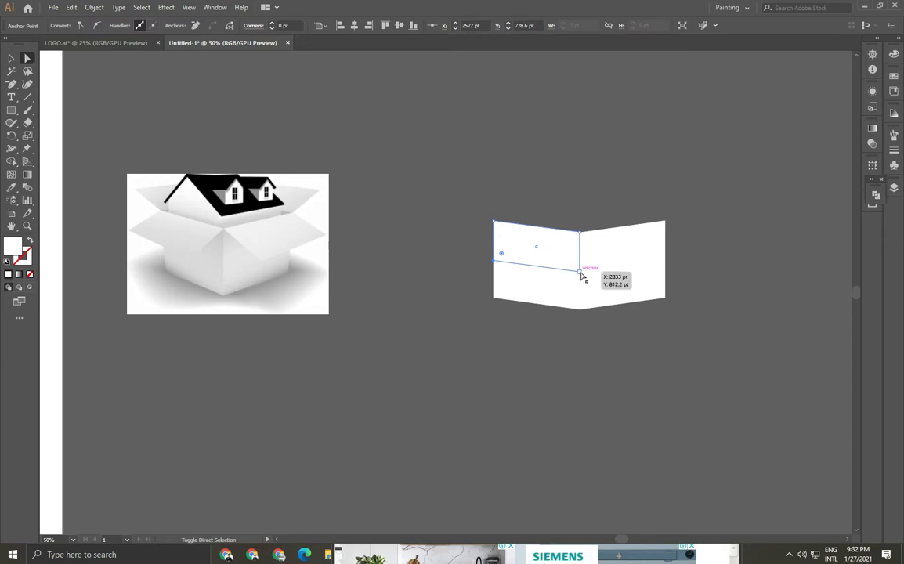
{"action": "left_click_drag", "start_coordinate": [581, 272], "coordinate": [560, 272]}
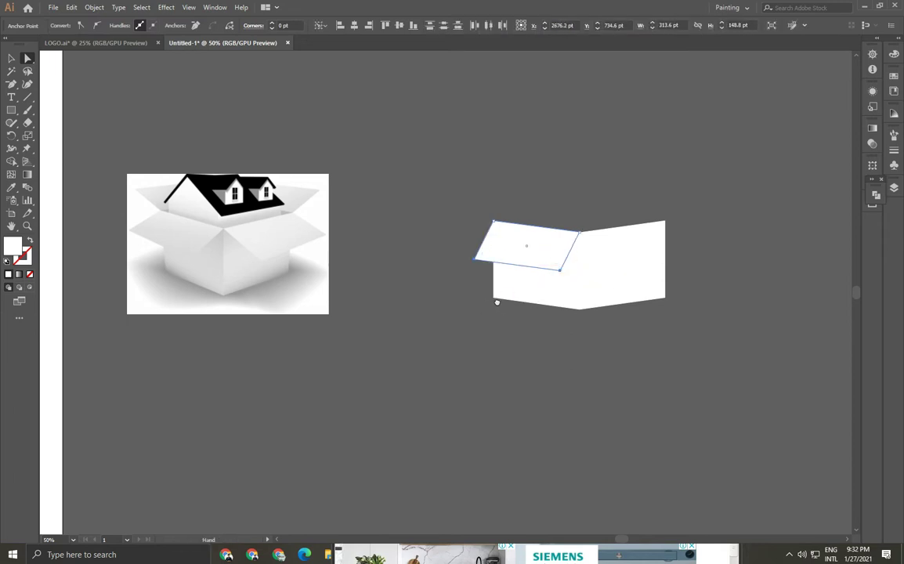
{"action": "left_click_drag", "start_coordinate": [496, 302], "coordinate": [485, 303]}
{"action": "left_click_drag", "start_coordinate": [549, 273], "coordinate": [546, 276]}
{"action": "key", "text": "v"}
{"action": "key", "text": "ctrl+shift+bracketleft"}
Fill the front face with a white-to-black gradient running diagonally across it
{"action": "left_click", "coordinate": [521, 302]}
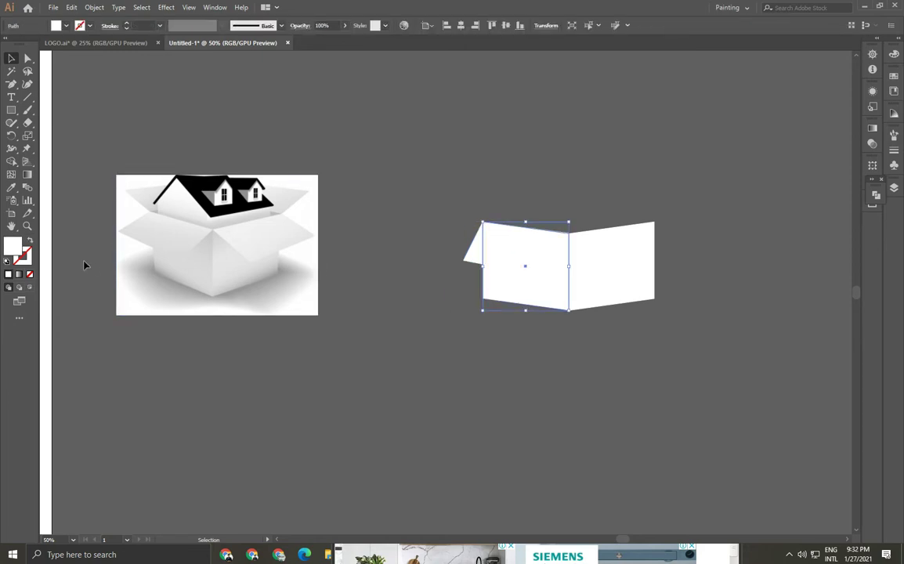
{"action": "left_click", "coordinate": [872, 127]}
{"action": "left_click", "coordinate": [747, 146]}
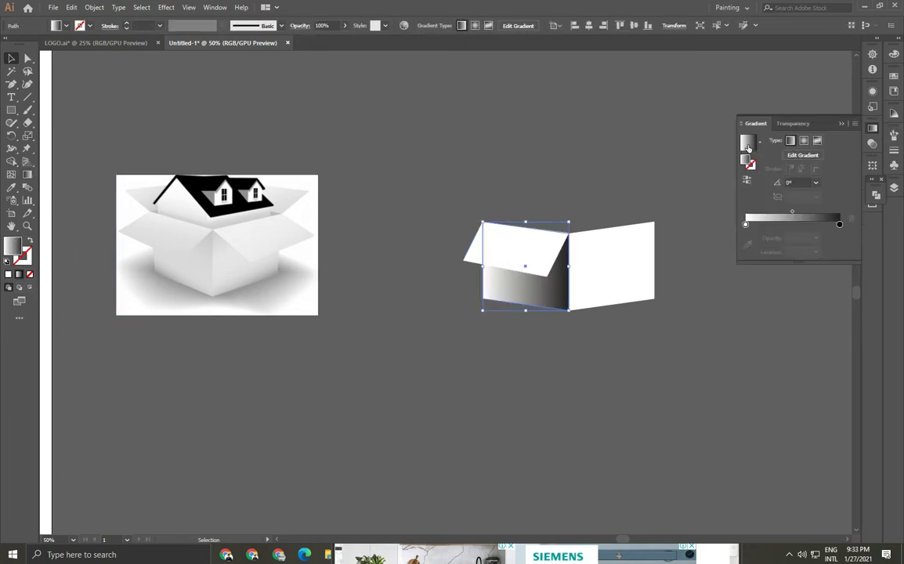
{"action": "left_click", "coordinate": [27, 173]}
{"action": "left_click_drag", "start_coordinate": [498, 322], "coordinate": [566, 218]}
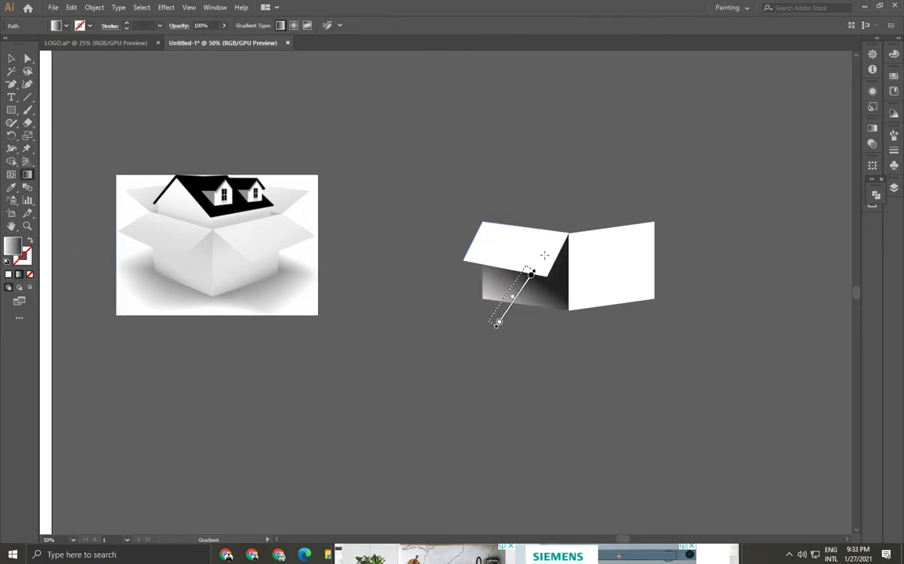
{"action": "key", "text": "v"}
{"action": "scroll", "coordinate": [412, 199], "scroll_direction": "right", "scroll_amount": 2}
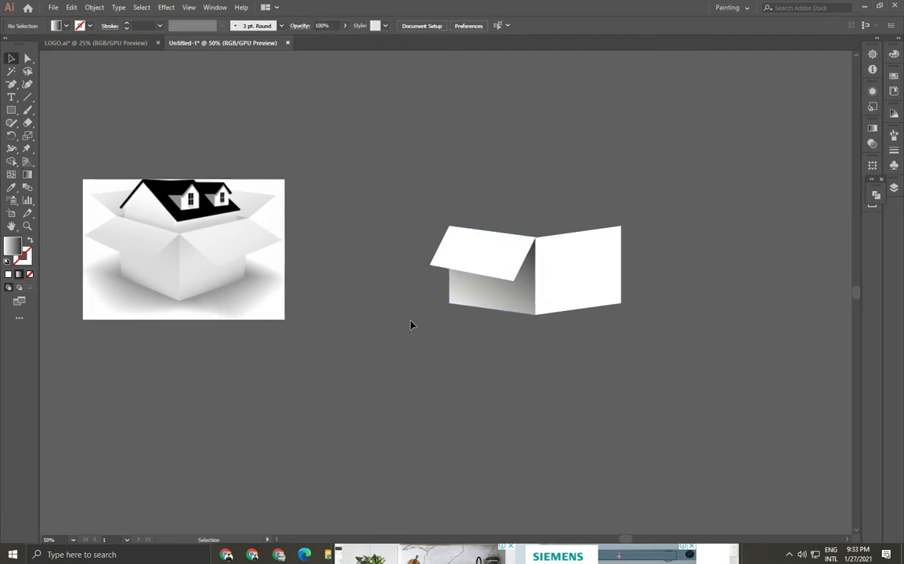
{"action": "left_click", "coordinate": [599, 293]}
{"action": "left_click", "coordinate": [15, 113]}
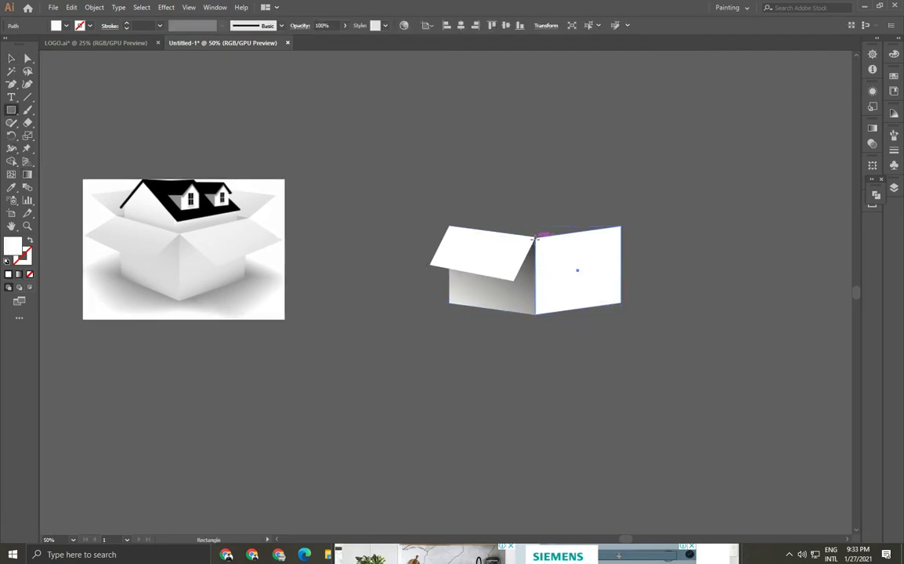
Draw a second flap rectangle over the right face and drag its corners to tilt it right
{"action": "left_click_drag", "start_coordinate": [620, 226], "coordinate": [537, 279]}
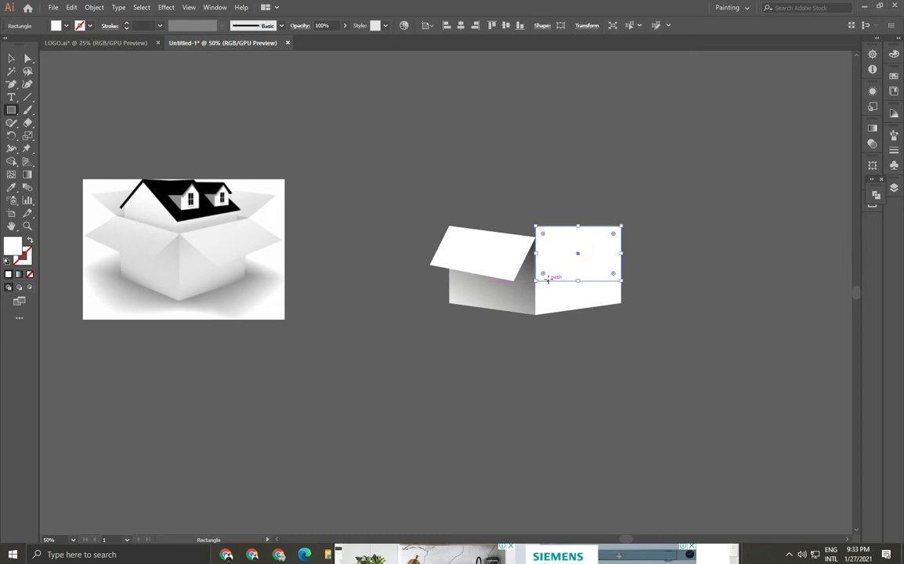
{"action": "key", "text": "a"}
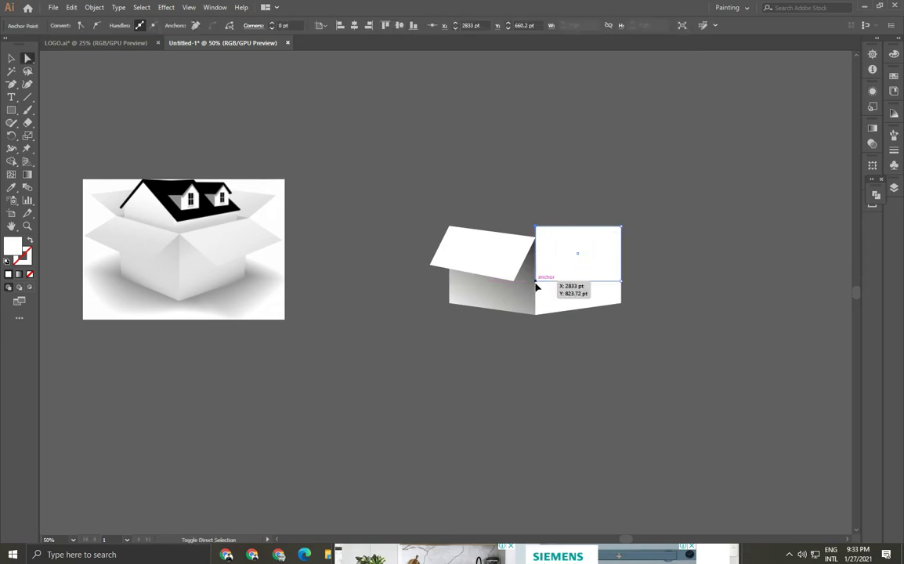
{"action": "mouse_move", "coordinate": [533, 293]}
{"action": "left_mouse_down"}
{"action": "mouse_move", "coordinate": [539, 227]}
{"action": "mouse_move", "coordinate": [538, 239]}
{"action": "left_mouse_up"}
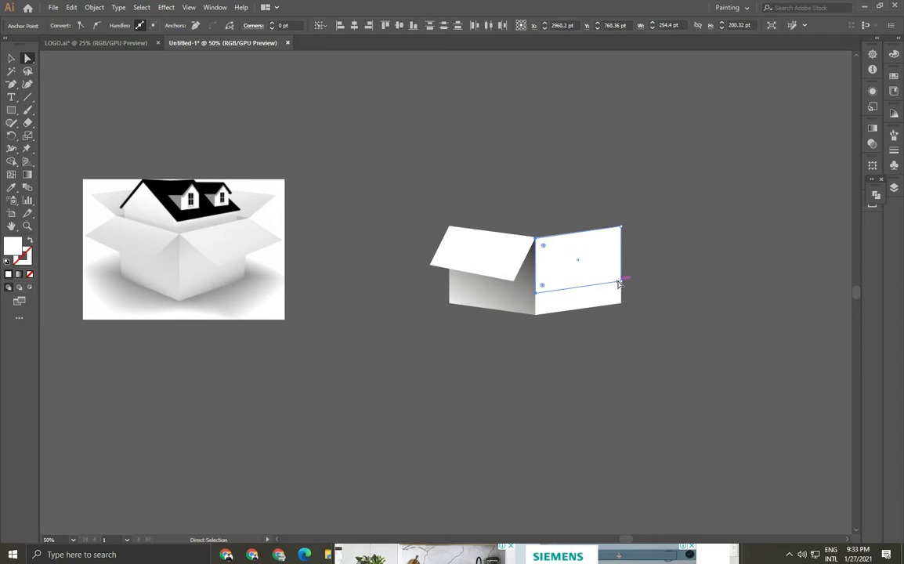
{"action": "mouse_move", "coordinate": [620, 280]}
{"action": "left_mouse_down"}
{"action": "mouse_move", "coordinate": [549, 298]}
{"action": "mouse_move", "coordinate": [564, 304]}
{"action": "left_mouse_up"}
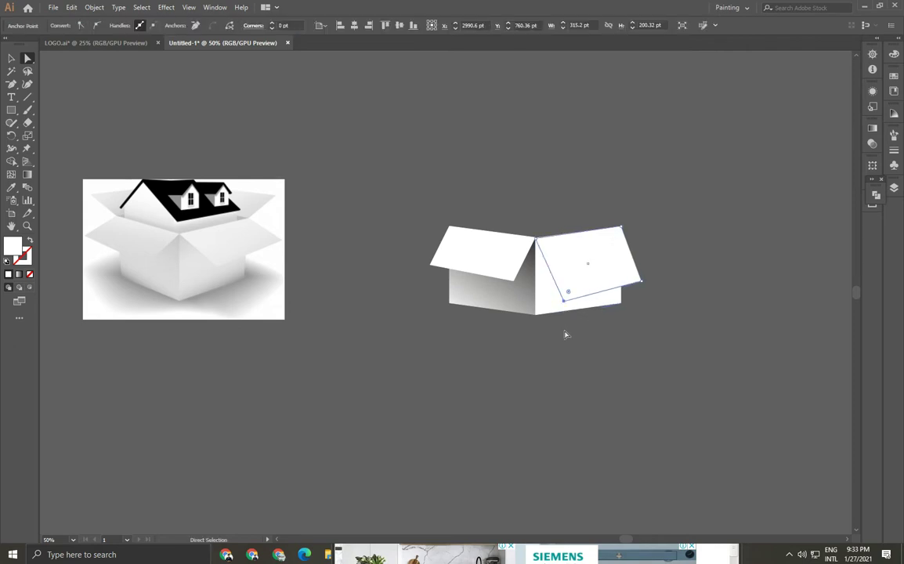
{"action": "key", "text": "v"}
Copy the front face's gradient onto the right face with the Eyedropper
{"action": "key", "text": "i"}
{"action": "left_click", "coordinate": [507, 300]}
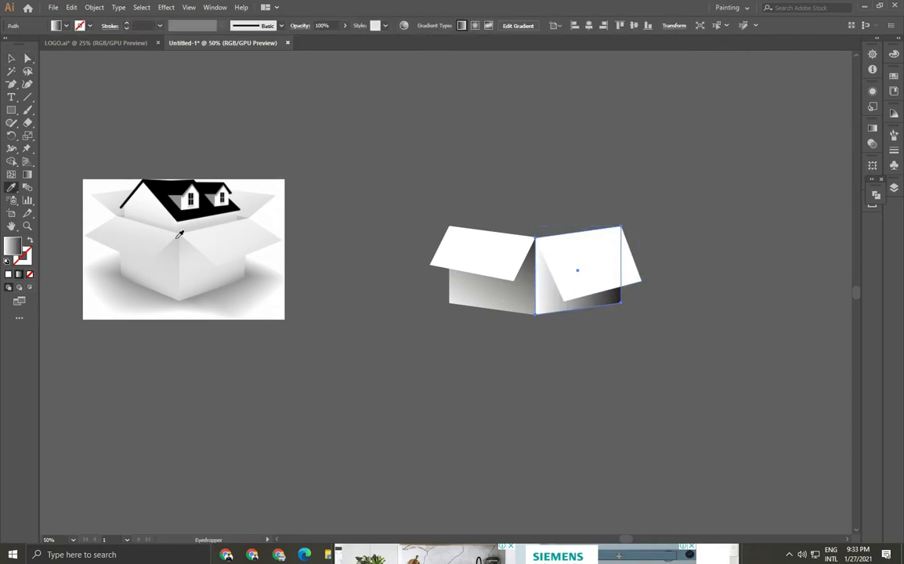
{"action": "left_click", "coordinate": [365, 323]}
{"action": "left_click_drag", "start_coordinate": [436, 355], "coordinate": [428, 356]}
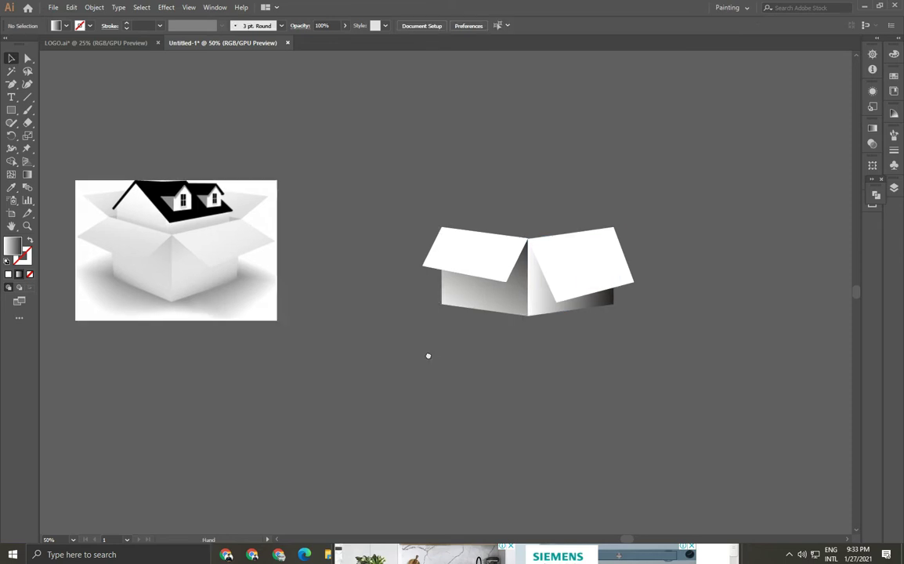
{"action": "scroll", "coordinate": [357, 283], "scroll_direction": "left", "scroll_amount": 1}
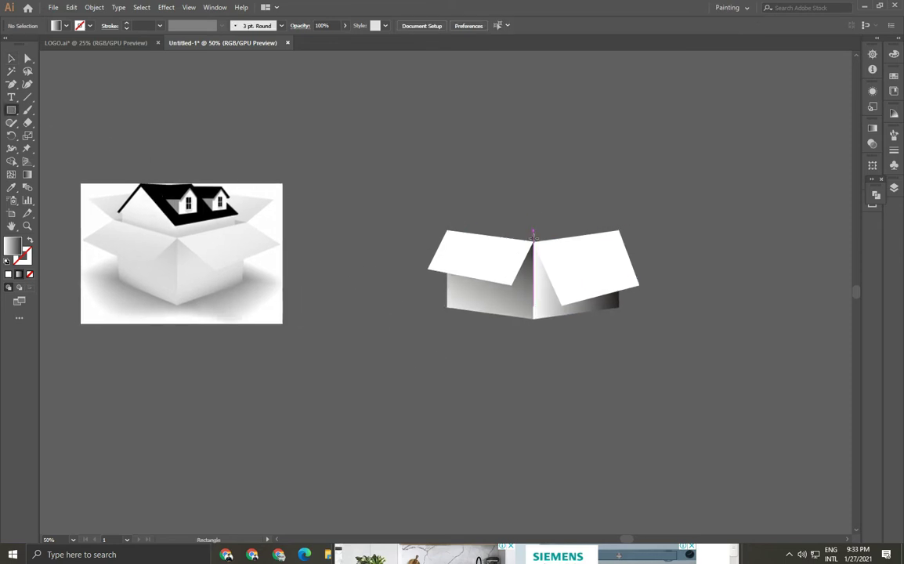
Draw a solid white rectangle, send it behind the flaps, and move it down into the box opening
{"action": "left_click_drag", "start_coordinate": [532, 240], "coordinate": [452, 186]}
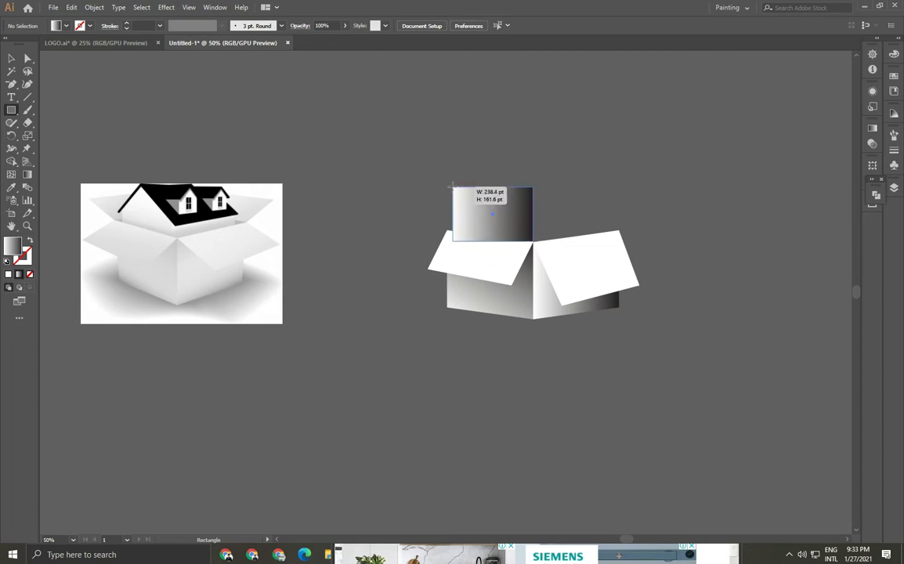
{"action": "left_click", "coordinate": [67, 26]}
{"action": "left_click", "coordinate": [22, 39]}
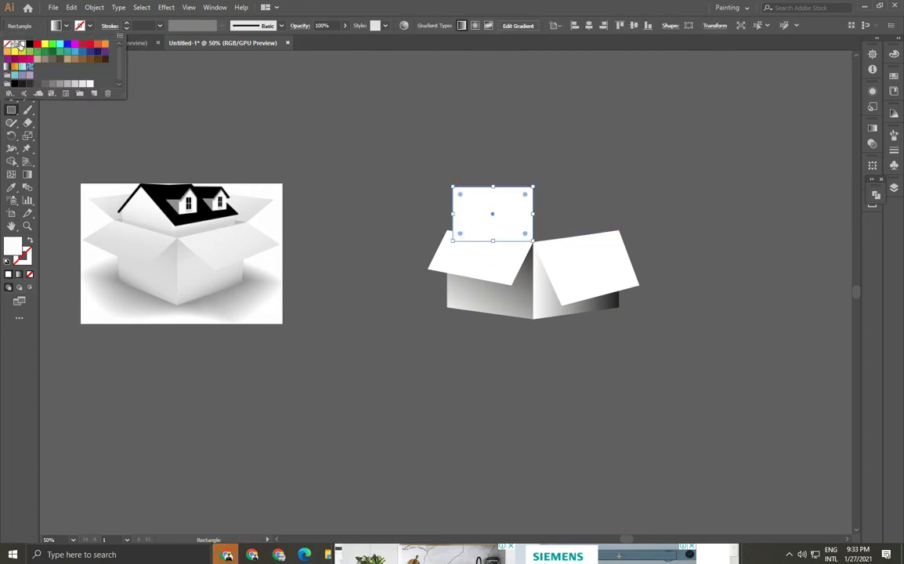
{"action": "left_click", "coordinate": [11, 59]}
{"action": "right_click", "coordinate": [516, 211]}
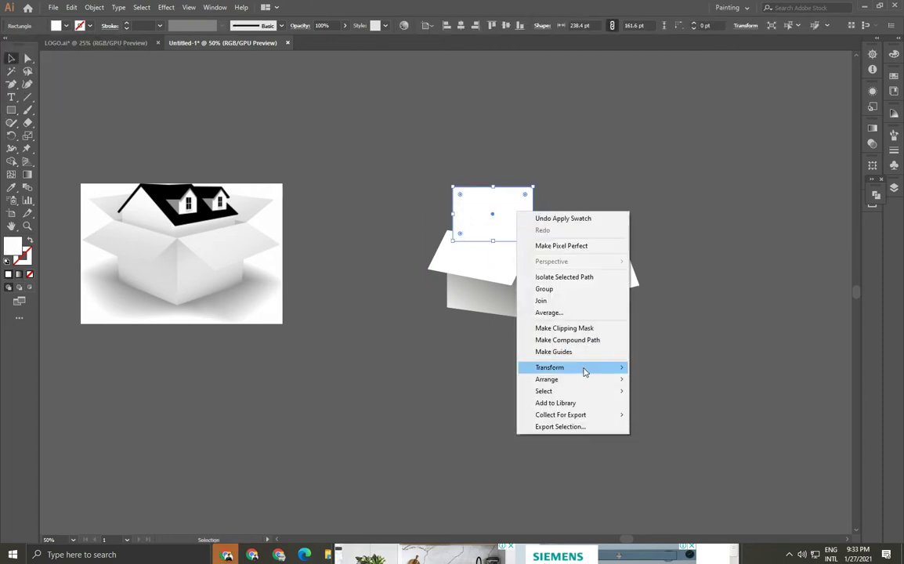
{"action": "left_click", "coordinate": [669, 416]}
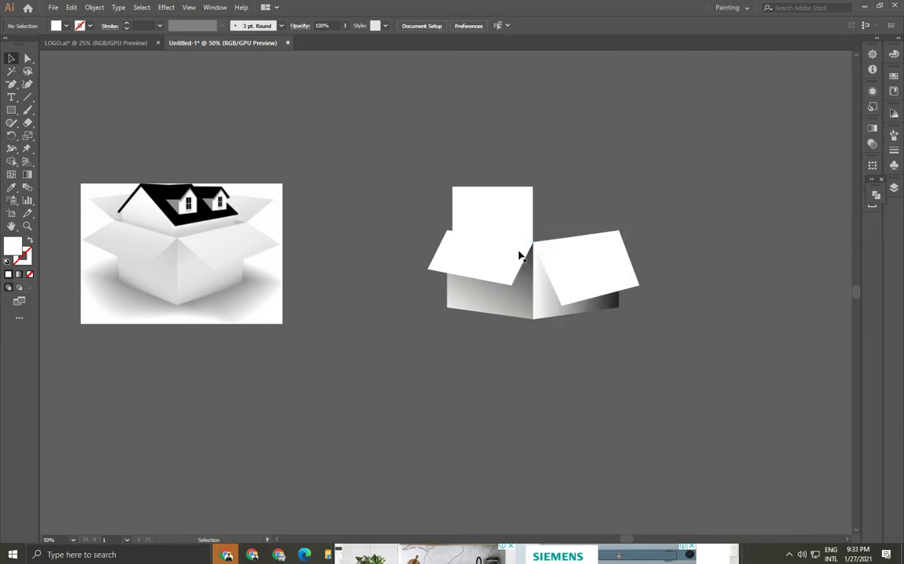
{"action": "left_click_drag", "start_coordinate": [494, 242], "coordinate": [492, 260]}
{"action": "left_click", "coordinate": [356, 176]}
{"action": "left_click", "coordinate": [468, 217]}
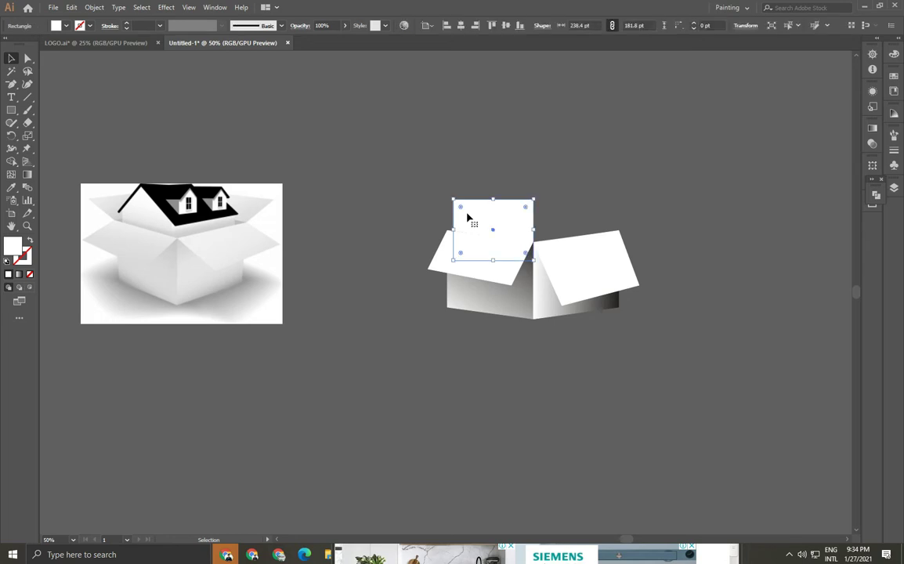
Add a point mid-top-edge and drag the top corners down into a peaked top
{"action": "key", "text": "minus"}
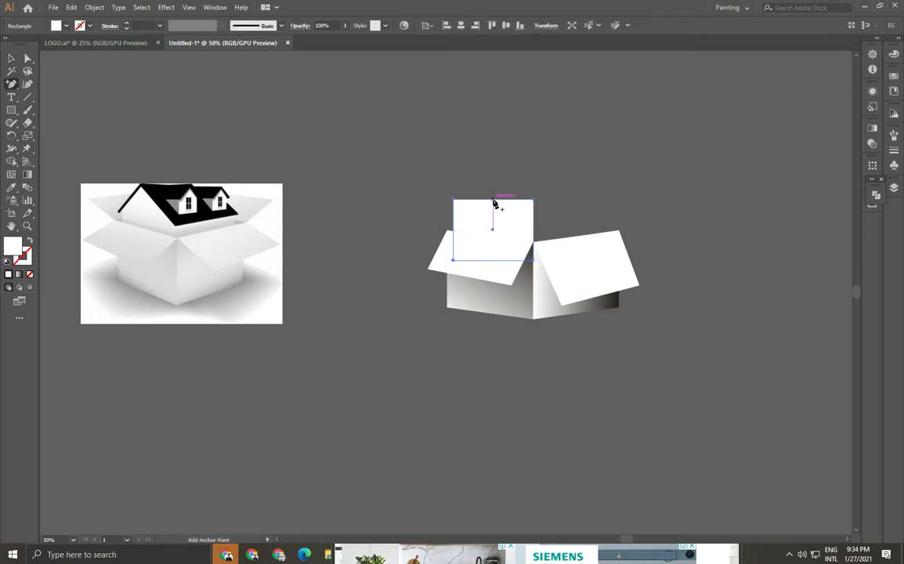
{"action": "left_click", "coordinate": [492, 200]}
{"action": "left_click", "coordinate": [27, 59]}
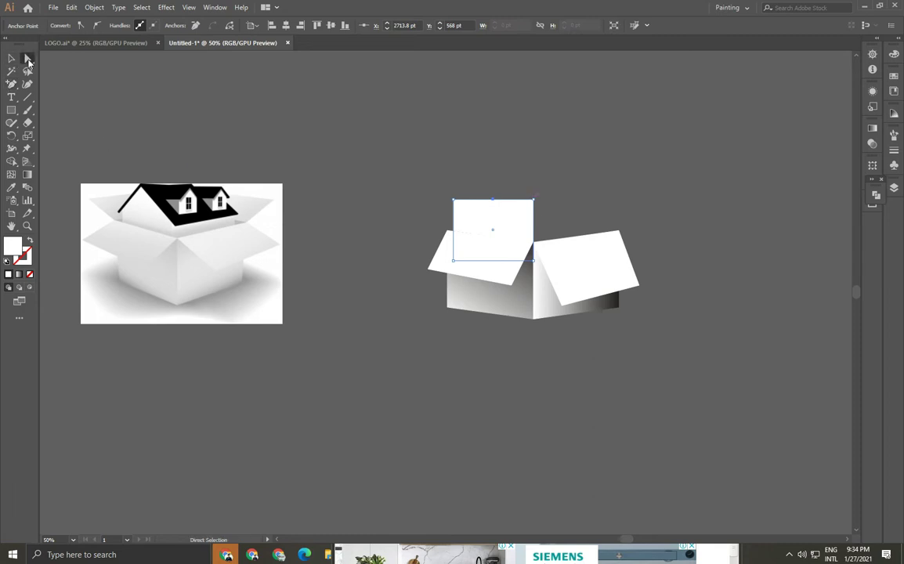
{"action": "left_click_drag", "start_coordinate": [537, 202], "coordinate": [533, 218]}
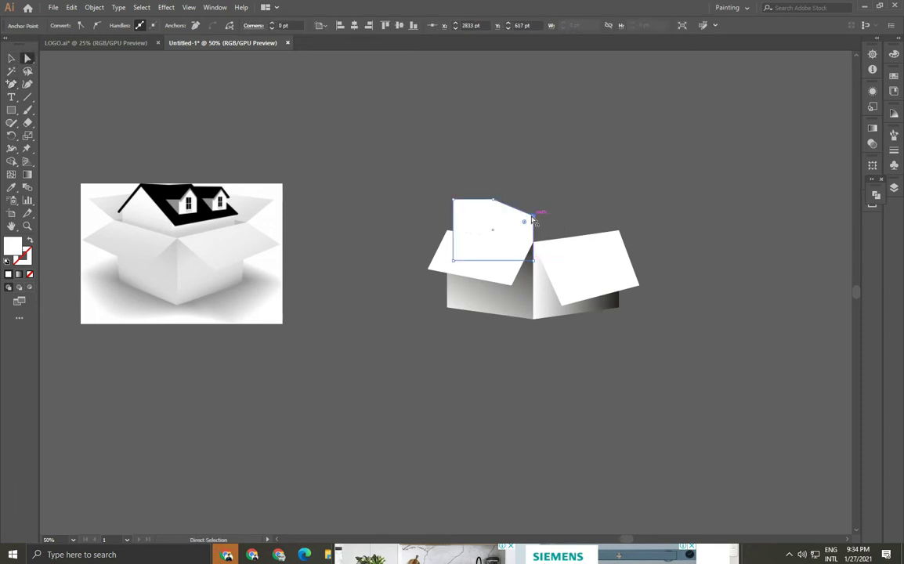
{"action": "left_click_drag", "start_coordinate": [454, 200], "coordinate": [454, 217]}
{"action": "left_click_drag", "start_coordinate": [532, 213], "coordinate": [532, 232]}
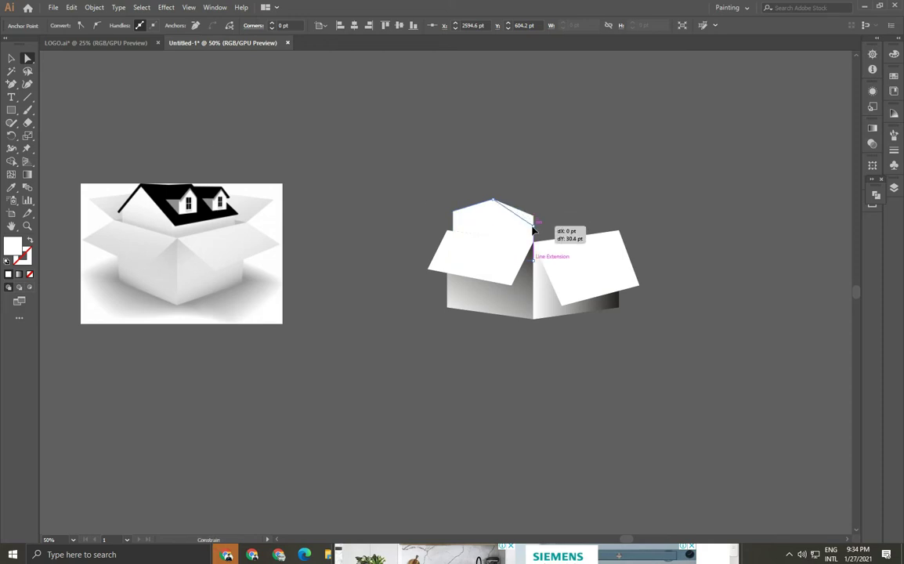
{"action": "left_click", "coordinate": [12, 61]}
{"action": "left_click", "coordinate": [435, 222]}
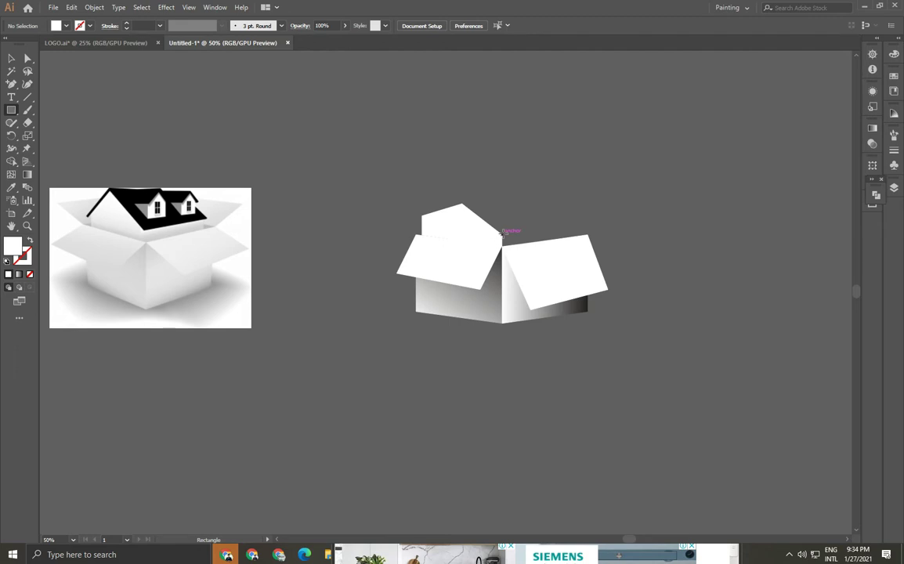
Draw a rectangle behind the right flap, slant its top-right corner, and bring it forward
{"action": "left_click_drag", "start_coordinate": [502, 235], "coordinate": [578, 271]}
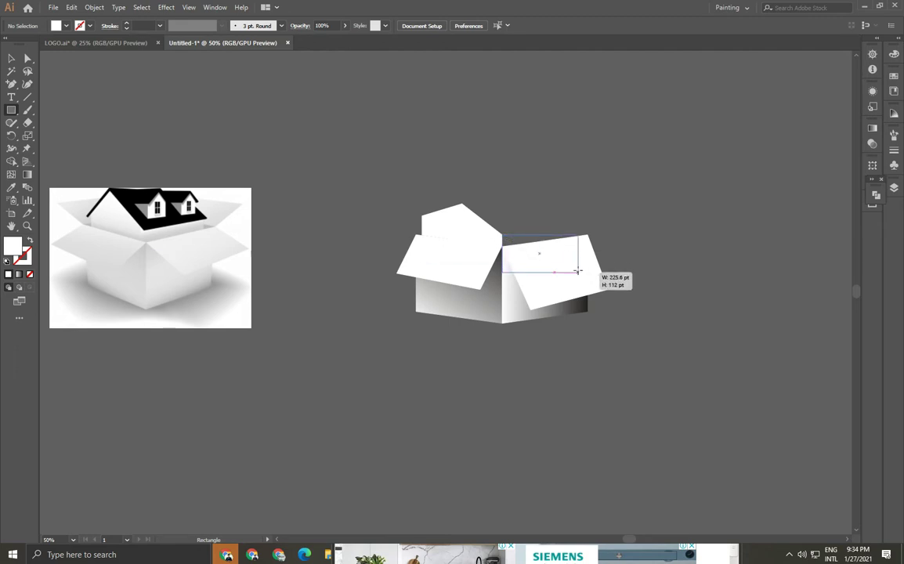
{"action": "left_click", "coordinate": [27, 59]}
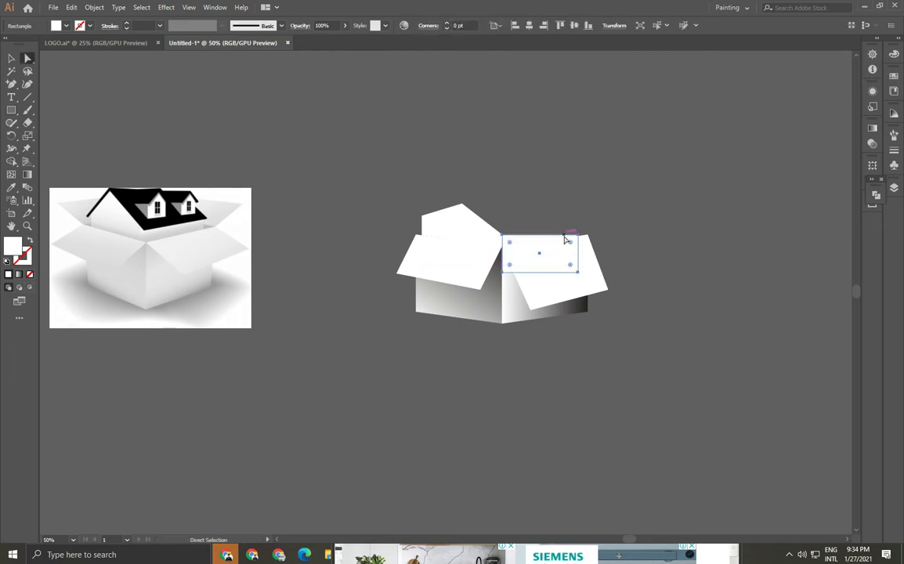
{"action": "left_click_drag", "start_coordinate": [570, 235], "coordinate": [571, 229]}
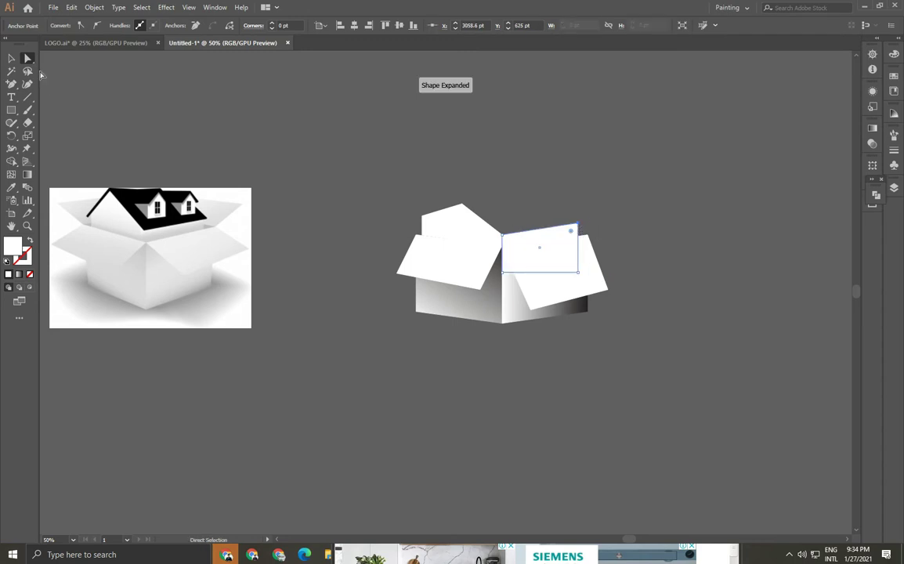
{"action": "left_click", "coordinate": [11, 58]}
{"action": "right_click", "coordinate": [529, 229]}
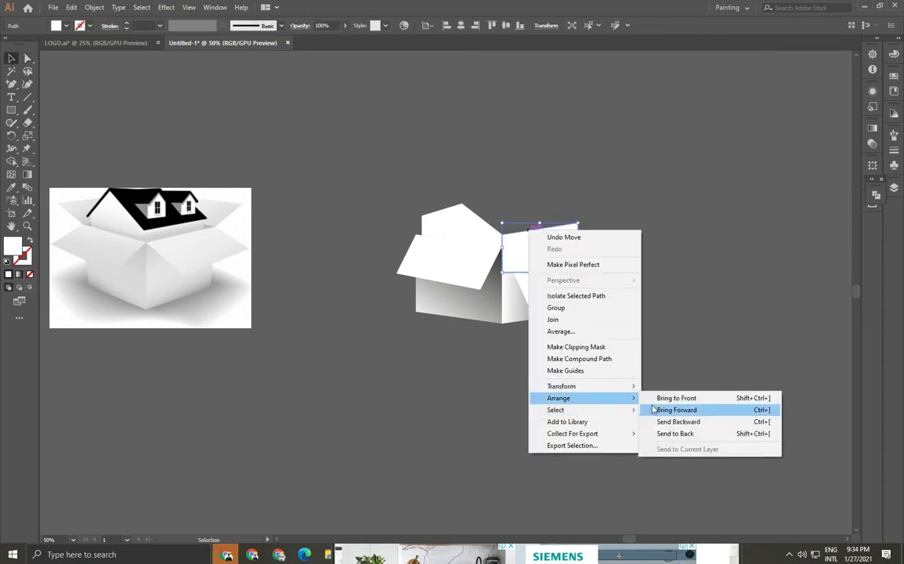
{"action": "left_click", "coordinate": [653, 409]}
Apply a gradient fill to both back panels together
{"action": "left_click", "coordinate": [634, 378]}
{"action": "left_click", "coordinate": [550, 239]}
{"action": "left_click", "coordinate": [474, 240], "text": "shift"}
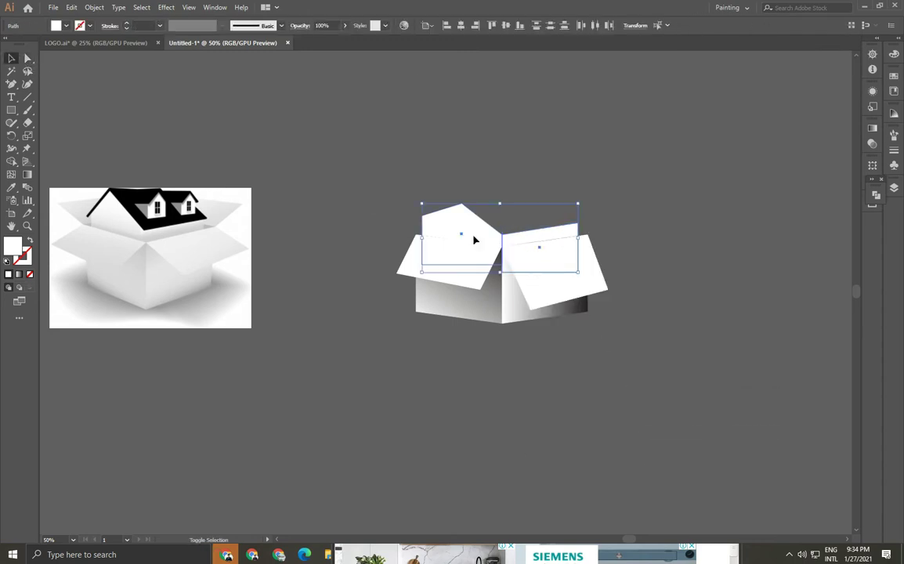
{"action": "left_click", "coordinate": [875, 131]}
{"action": "left_click", "coordinate": [678, 145]}
Run the gradient vertically across both back panels, then angle the left panel's gradient diagonally
{"action": "key", "text": "g"}
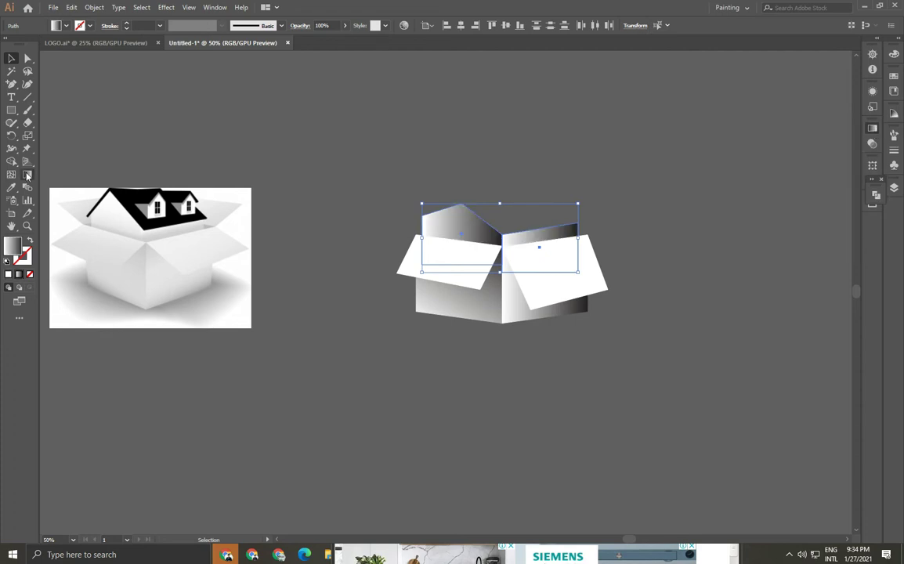
{"action": "left_click_drag", "start_coordinate": [560, 163], "coordinate": [536, 335]}
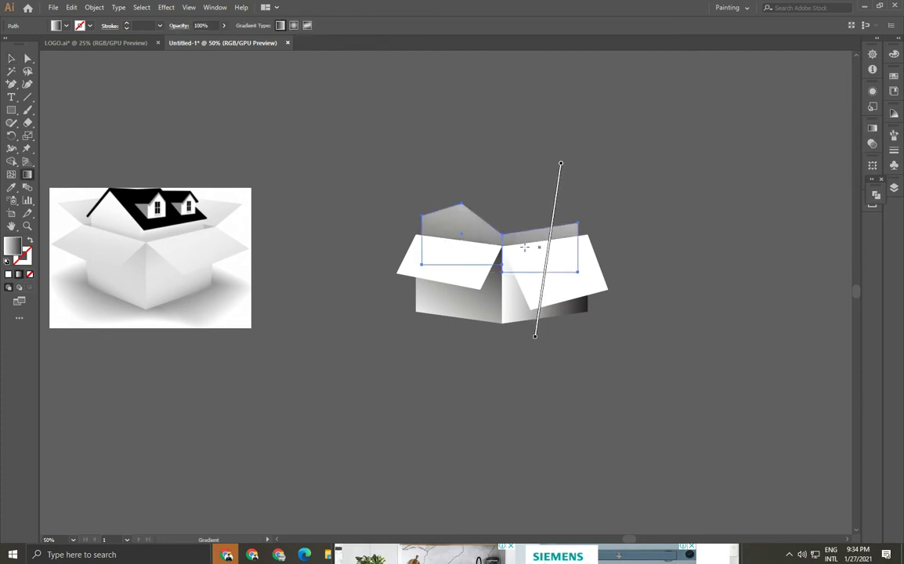
{"action": "left_click", "coordinate": [28, 59]}
{"action": "left_click", "coordinate": [448, 224]}
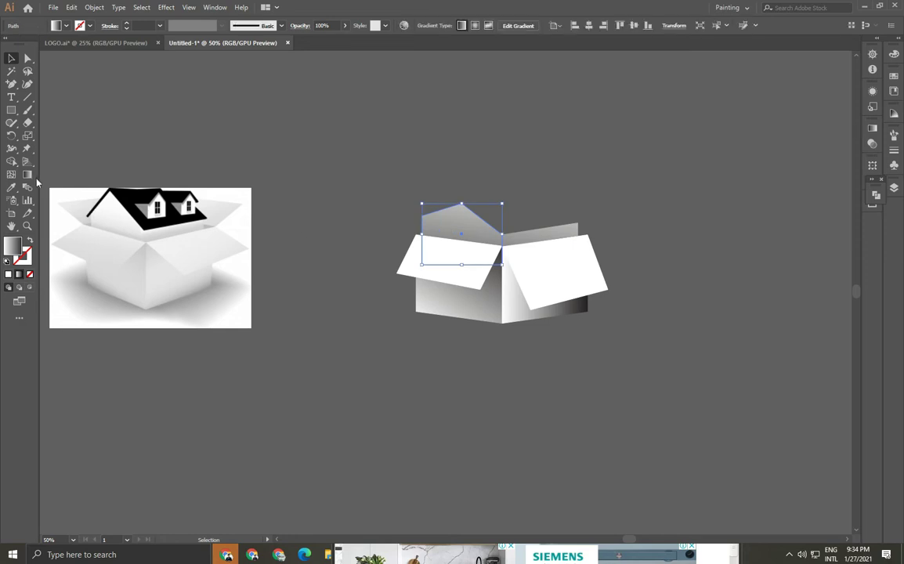
{"action": "key", "text": "g"}
{"action": "left_click_drag", "start_coordinate": [422, 144], "coordinate": [424, 321]}
{"action": "left_click_drag", "start_coordinate": [510, 199], "coordinate": [445, 300]}
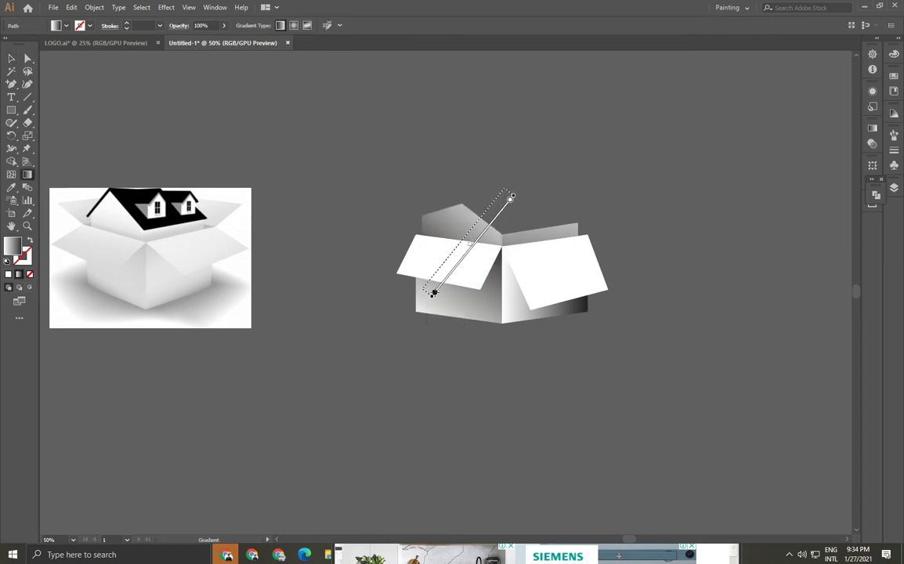
{"action": "left_click", "coordinate": [446, 300]}
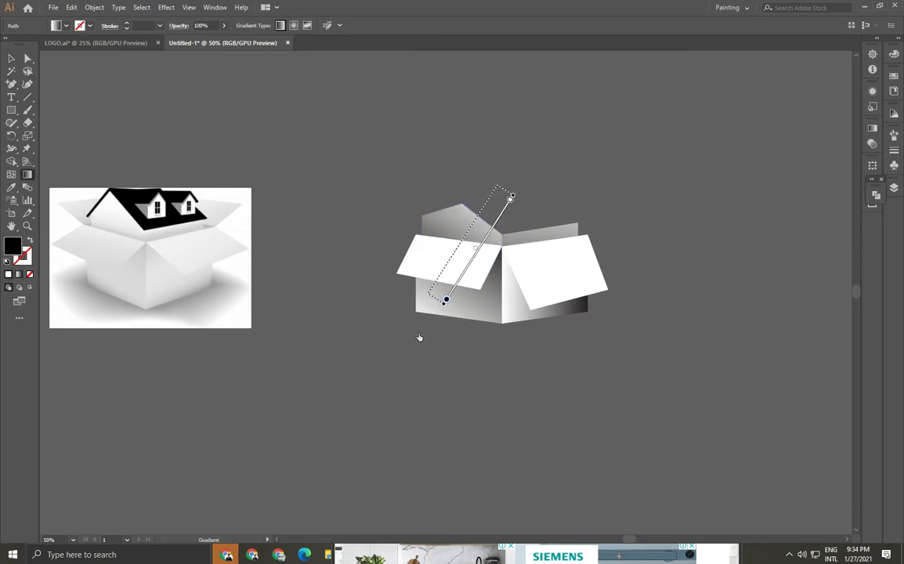
Stretch the left panel's gradient diagonally across it and deselect
{"action": "left_click", "coordinate": [13, 58]}
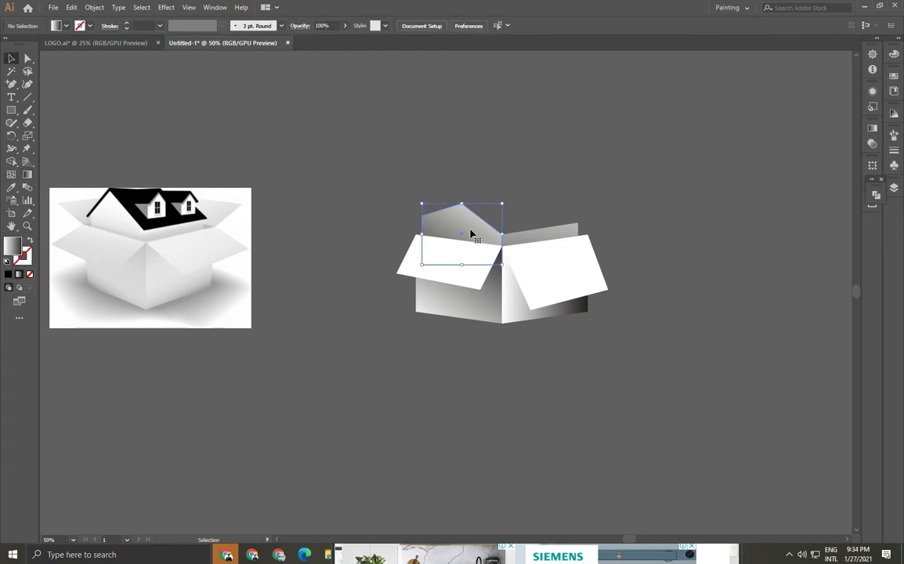
{"action": "key", "text": "g"}
{"action": "left_click_drag", "start_coordinate": [495, 189], "coordinate": [430, 294]}
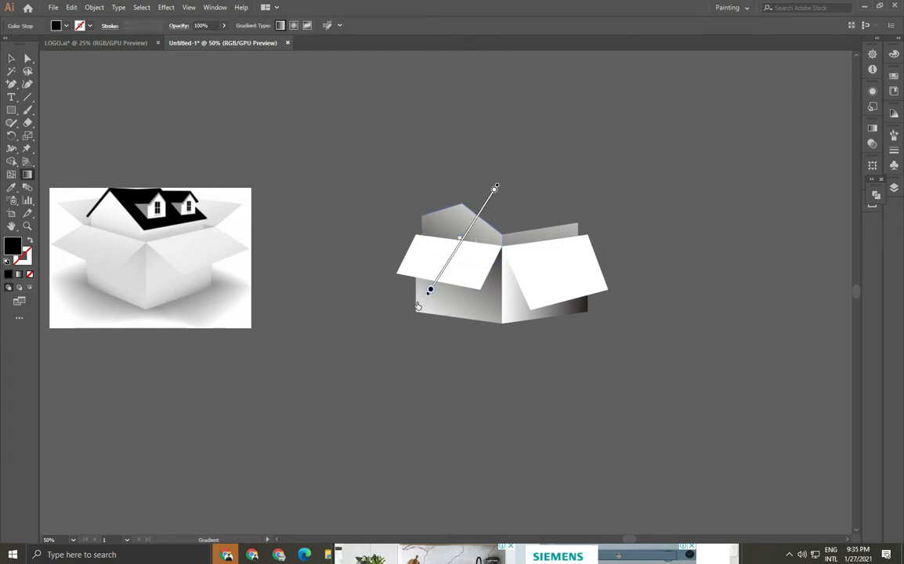
{"action": "left_click_drag", "start_coordinate": [499, 145], "coordinate": [377, 393]}
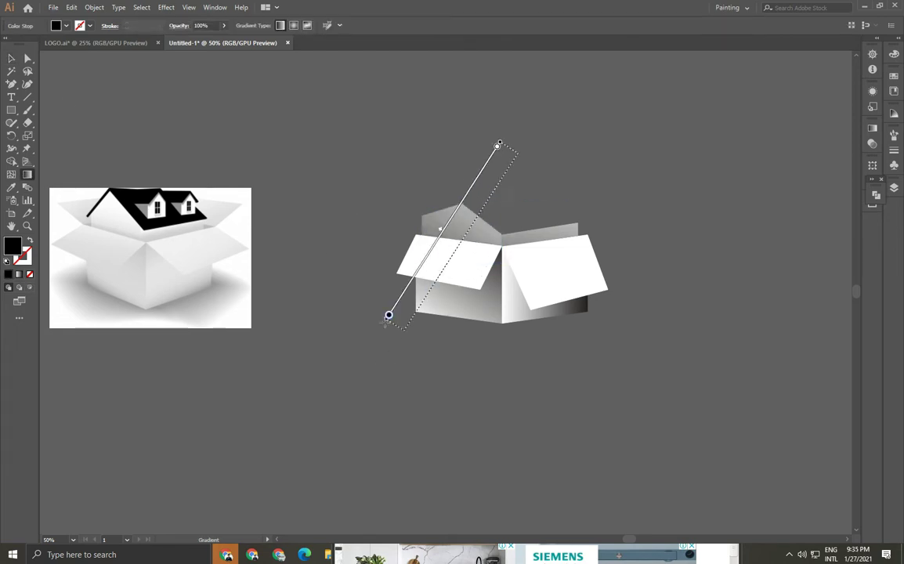
{"action": "left_click", "coordinate": [11, 59]}
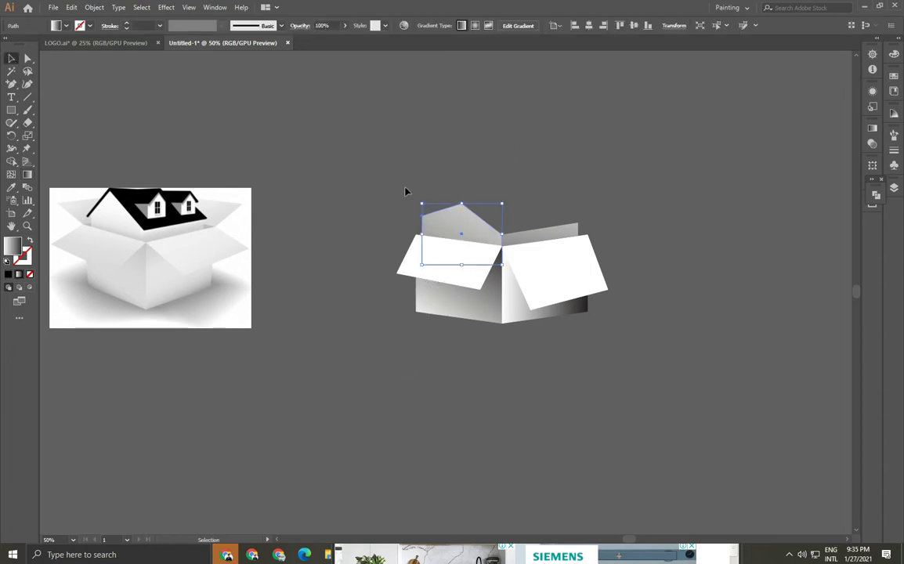
{"action": "left_click", "coordinate": [601, 362]}
{"action": "left_click_drag", "start_coordinate": [601, 363], "coordinate": [561, 361]}
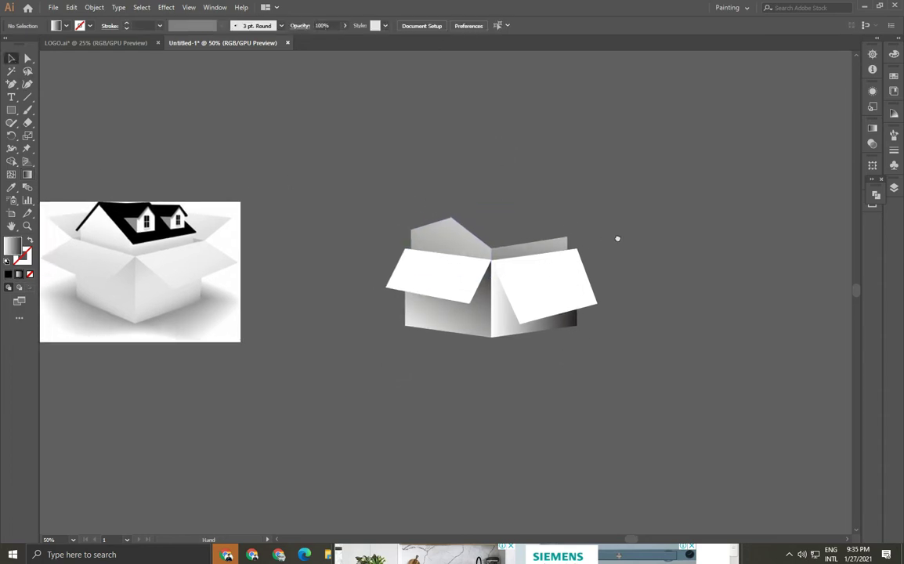
{"action": "scroll", "coordinate": [617, 238], "scroll_direction": "left", "scroll_amount": 1}
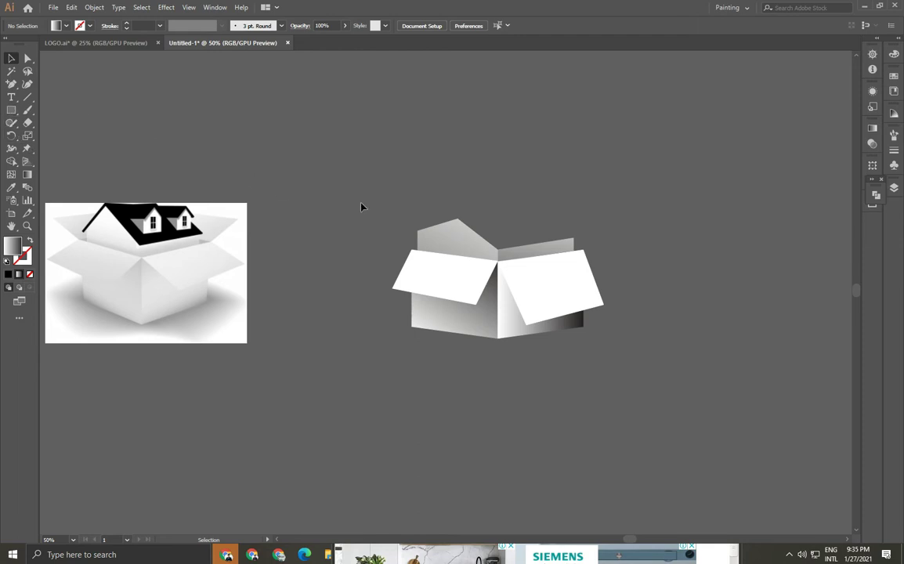
Draw a rectangle over the box top and drag its corners into a sloping roof shape
{"action": "scroll", "coordinate": [382, 217], "scroll_direction": "right", "scroll_amount": 1}
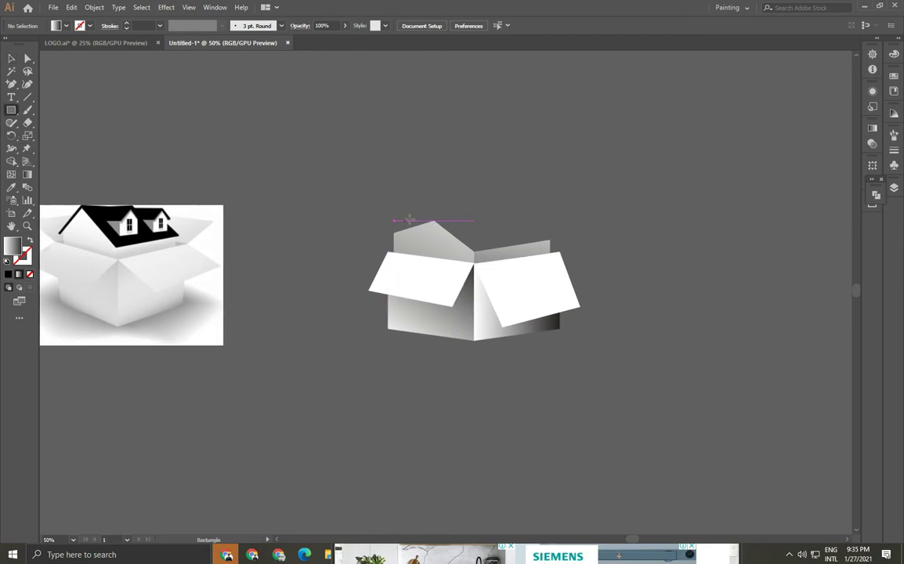
{"action": "left_click_drag", "start_coordinate": [434, 220], "coordinate": [555, 267]}
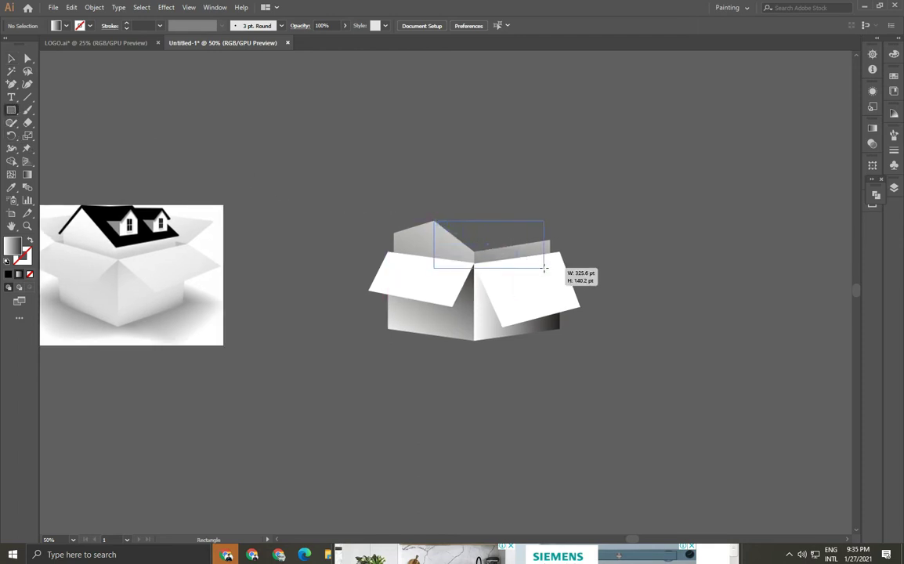
{"action": "left_click_drag", "start_coordinate": [555, 267], "coordinate": [556, 267]}
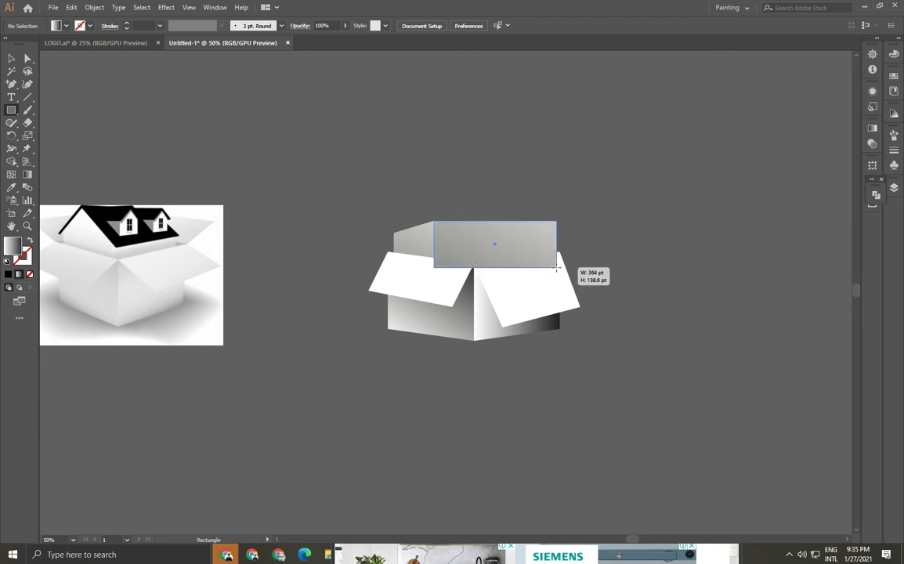
{"action": "key", "text": "a"}
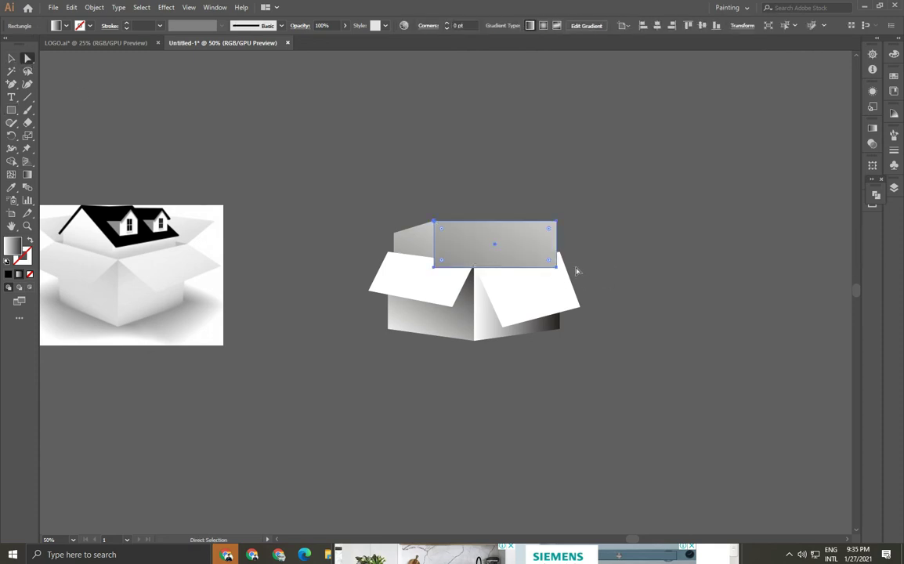
{"action": "left_click_drag", "start_coordinate": [556, 221], "coordinate": [535, 202]}
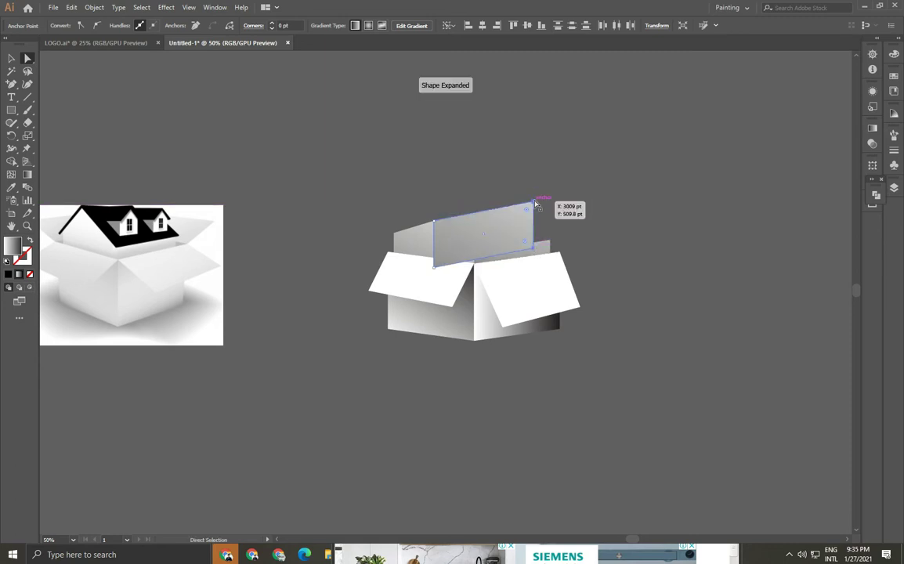
{"action": "left_click_drag", "start_coordinate": [534, 249], "coordinate": [554, 246]}
{"action": "left_click_drag", "start_coordinate": [434, 265], "coordinate": [474, 261]}
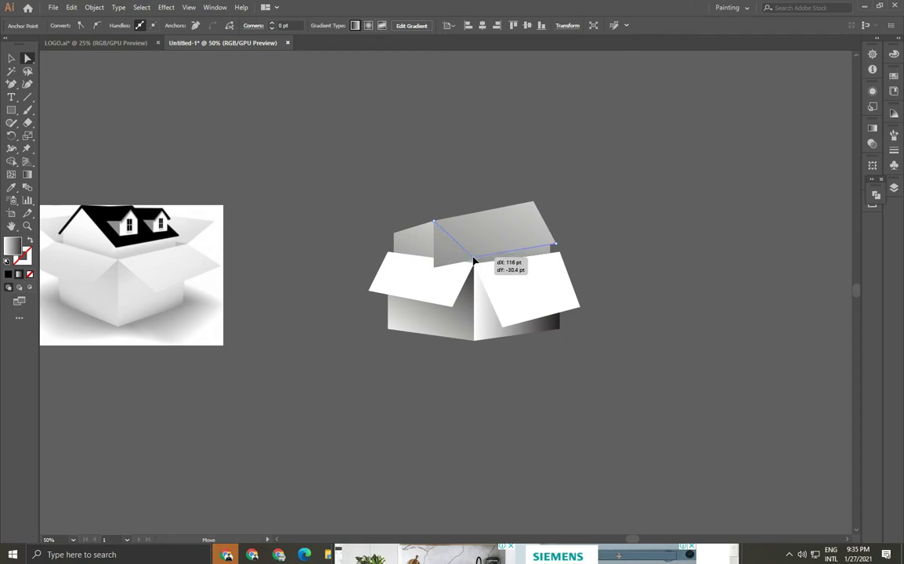
{"action": "left_click_drag", "start_coordinate": [474, 261], "coordinate": [482, 259]}
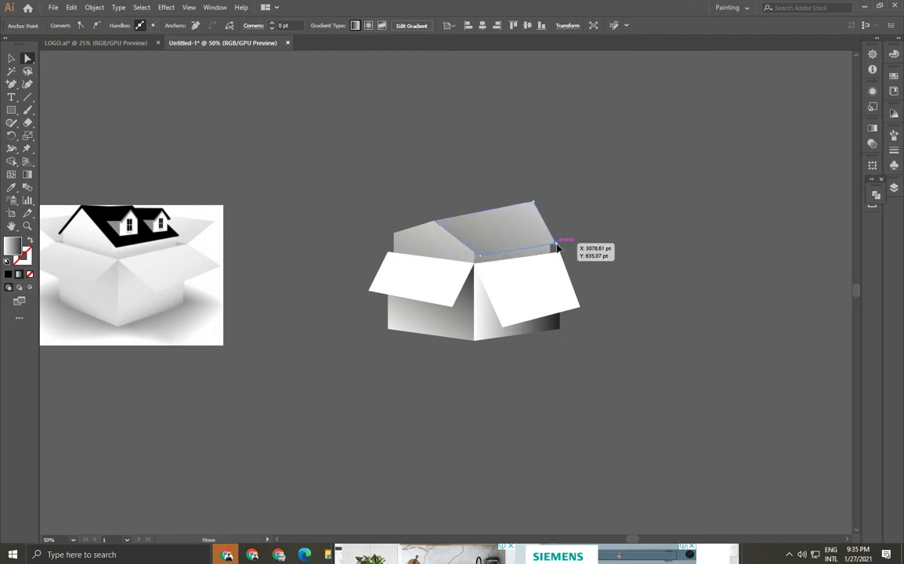
{"action": "left_click_drag", "start_coordinate": [535, 203], "coordinate": [524, 204]}
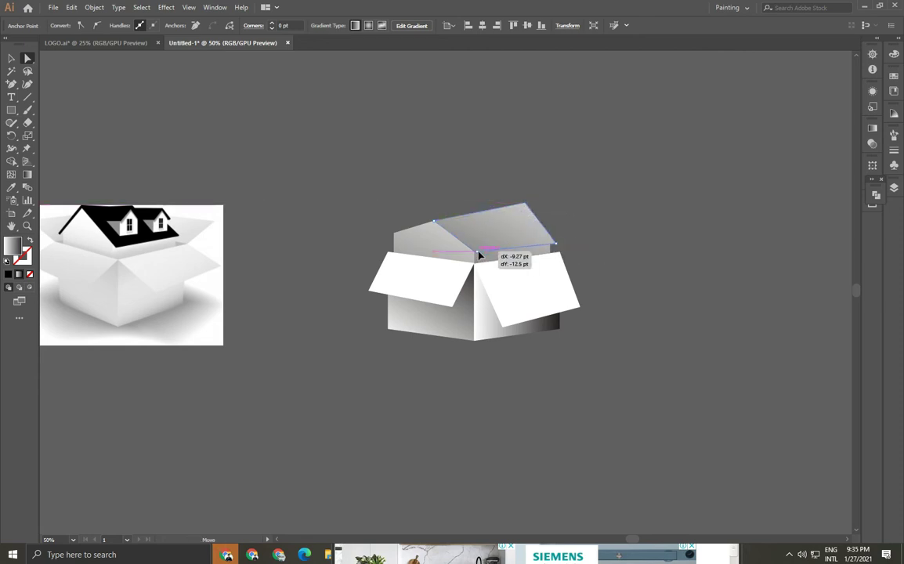
{"action": "left_click_drag", "start_coordinate": [477, 253], "coordinate": [477, 248]}
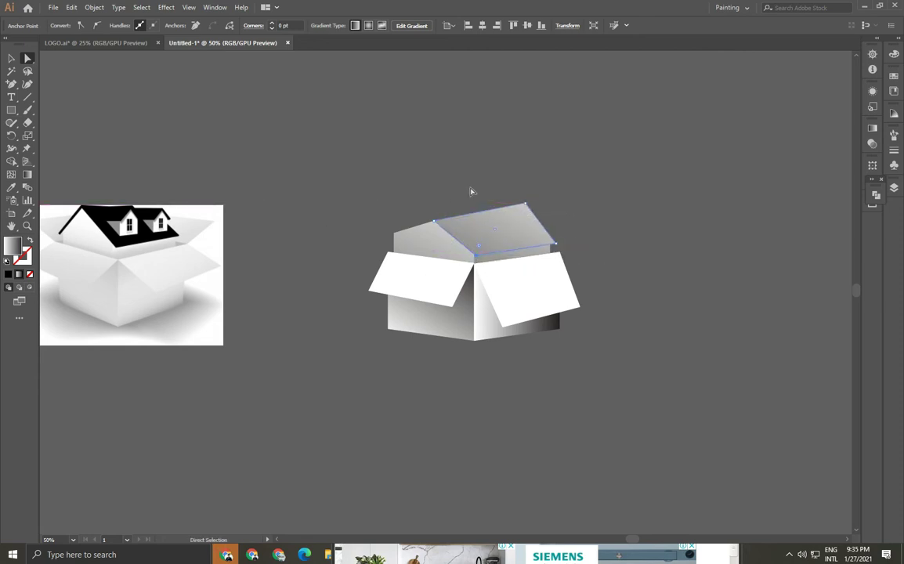
{"action": "left_click_drag", "start_coordinate": [525, 206], "coordinate": [522, 215]}
Fill the roof with solid black and recentre the view on the box
{"action": "left_click", "coordinate": [27, 174]}
{"action": "mouse_move", "coordinate": [447, 148]}
{"action": "left_mouse_down"}
{"action": "mouse_move", "coordinate": [521, 303]}
{"action": "mouse_move", "coordinate": [518, 264]}
{"action": "left_mouse_up"}
{"action": "left_click", "coordinate": [11, 58]}
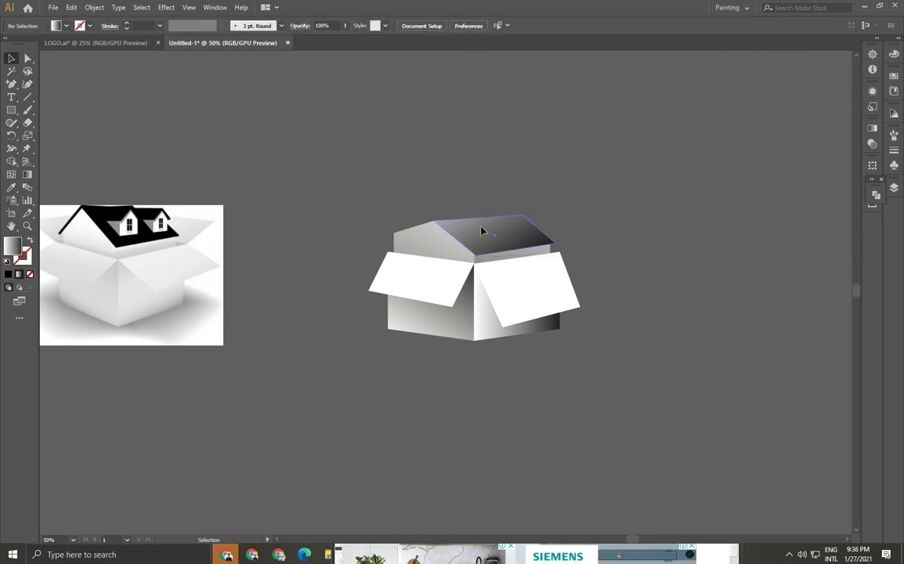
{"action": "left_click", "coordinate": [65, 25]}
{"action": "left_click", "coordinate": [29, 44]}
{"action": "left_click", "coordinate": [371, 299]}
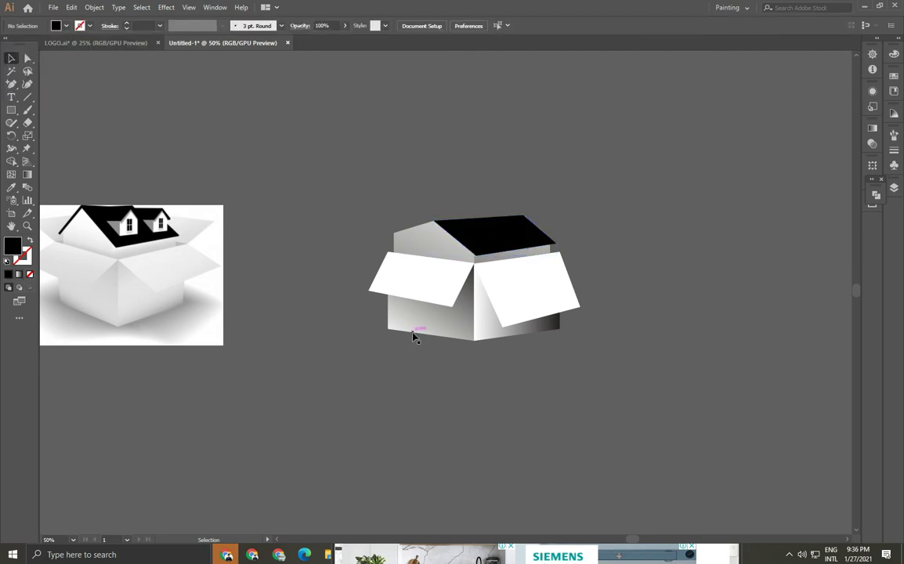
{"action": "left_click_drag", "start_coordinate": [369, 218], "coordinate": [379, 222]}
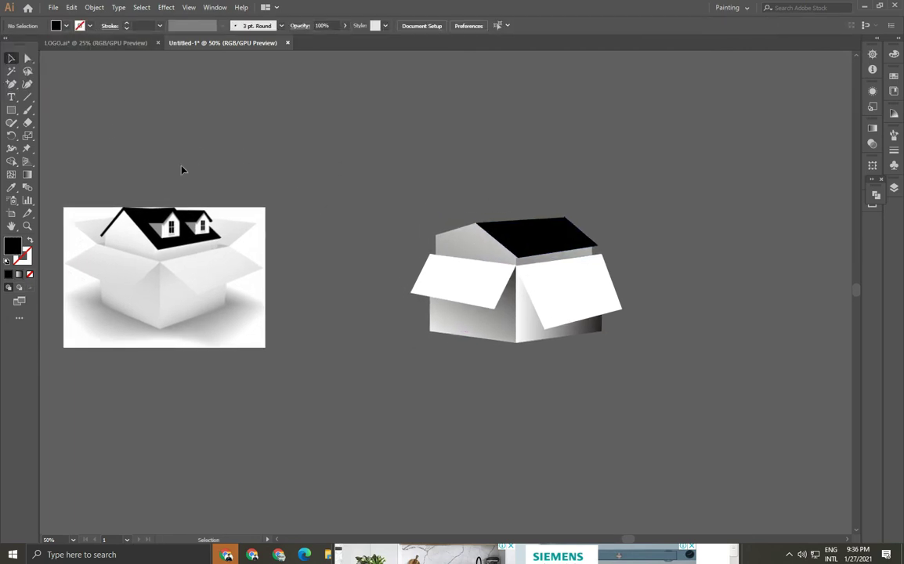
Draw a rectangle above the box's left side, give it the box gradient, and send it to back
{"action": "left_click", "coordinate": [11, 110]}
{"action": "left_click_drag", "start_coordinate": [430, 255], "coordinate": [521, 213]}
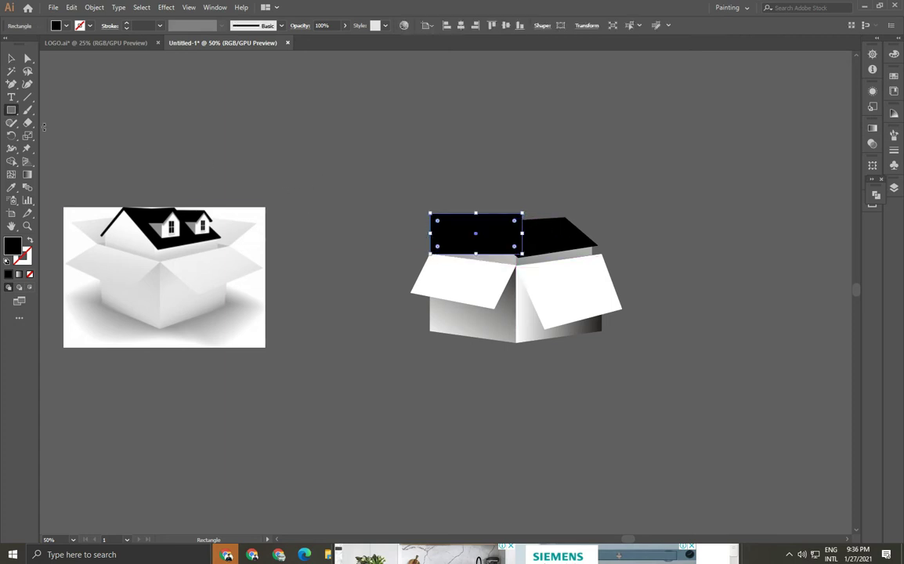
{"action": "key", "text": "i"}
{"action": "left_click", "coordinate": [438, 313]}
{"action": "key", "text": "v"}
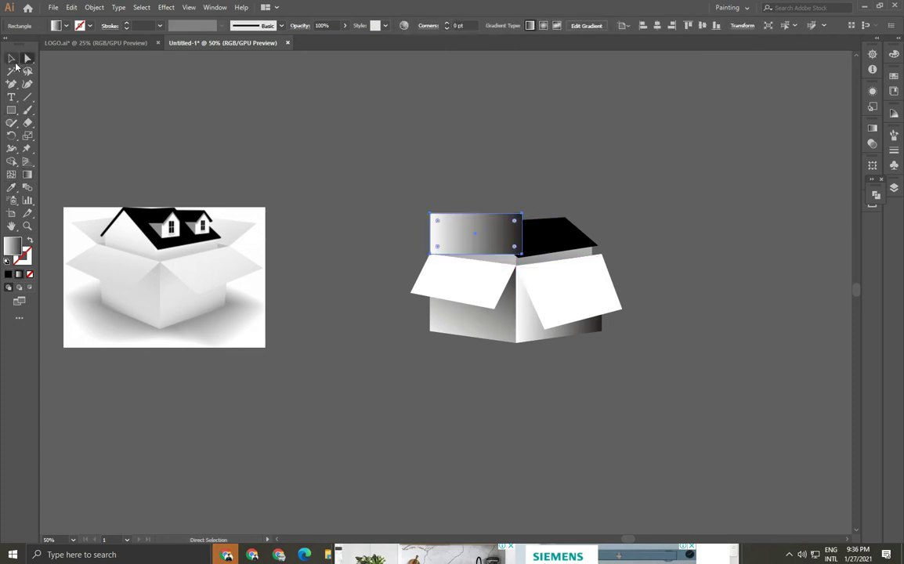
{"action": "right_click", "coordinate": [473, 225]}
{"action": "left_click", "coordinate": [601, 425]}
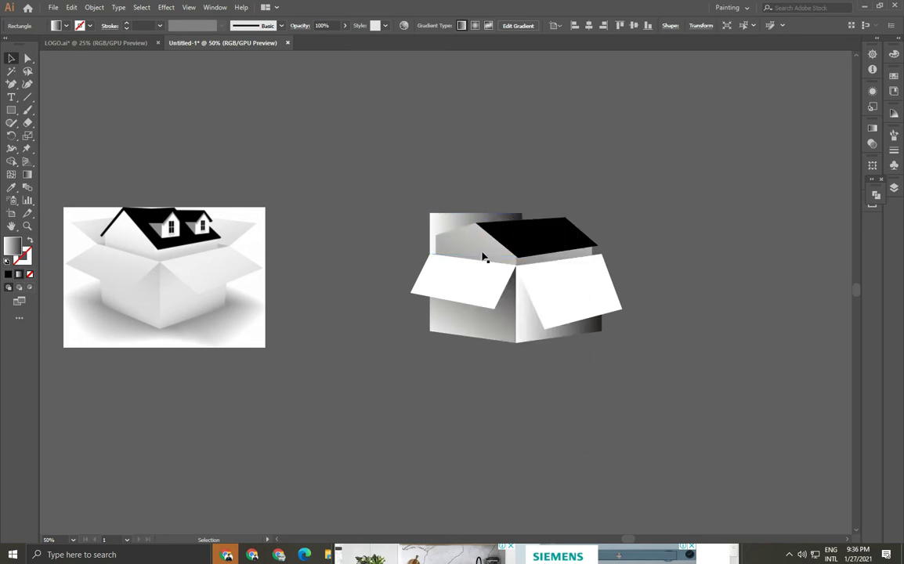
{"action": "left_click", "coordinate": [505, 232]}
{"action": "left_click_drag", "start_coordinate": [521, 233], "coordinate": [541, 234]}
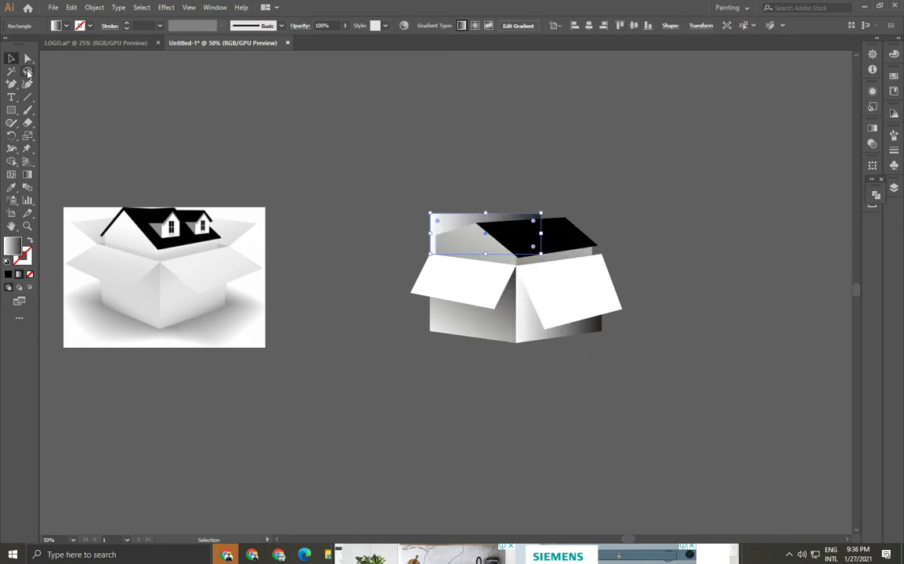
Reshape the rectangle's corners into a flap slanting out to the left
{"action": "left_click", "coordinate": [27, 58]}
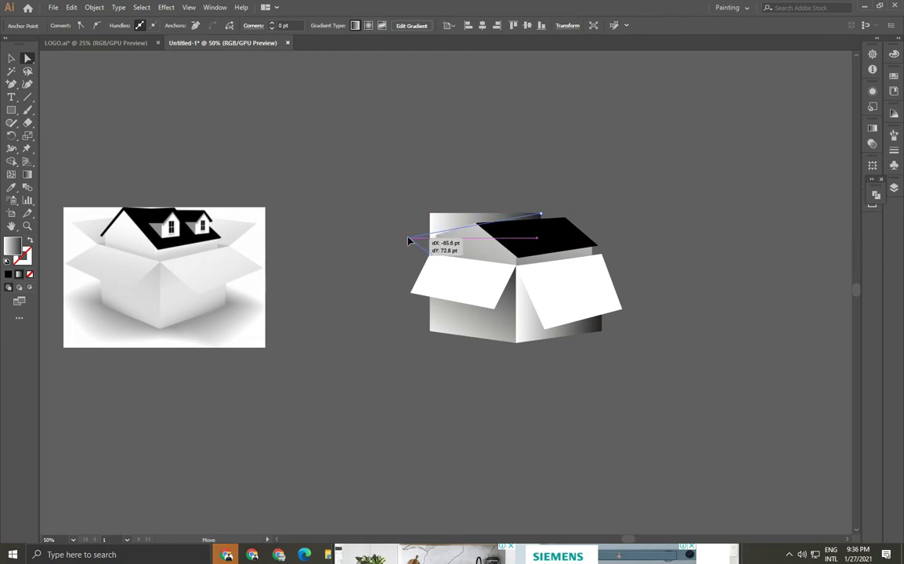
{"action": "left_click_drag", "start_coordinate": [432, 215], "coordinate": [411, 231]}
{"action": "left_click_drag", "start_coordinate": [540, 214], "coordinate": [514, 232]}
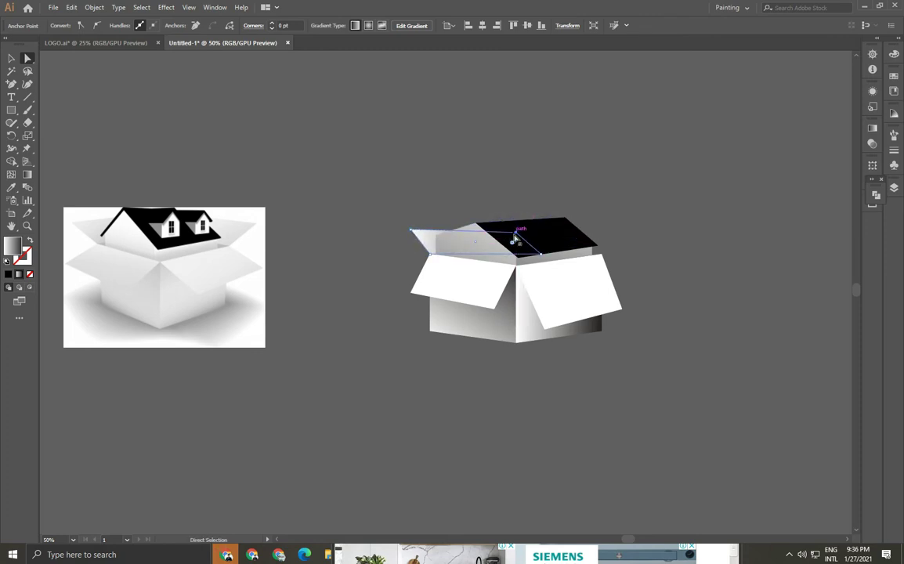
{"action": "left_click_drag", "start_coordinate": [513, 233], "coordinate": [522, 229]}
{"action": "mouse_move", "coordinate": [410, 234]}
{"action": "left_mouse_down"}
{"action": "mouse_move", "coordinate": [401, 225]}
{"action": "mouse_move", "coordinate": [424, 240]}
{"action": "left_mouse_up"}
Move the back flap slightly up and to the left
{"action": "key", "text": "v"}
{"action": "left_click", "coordinate": [430, 240]}
{"action": "scroll", "coordinate": [431, 242], "scroll_direction": "up", "scroll_amount": 2}
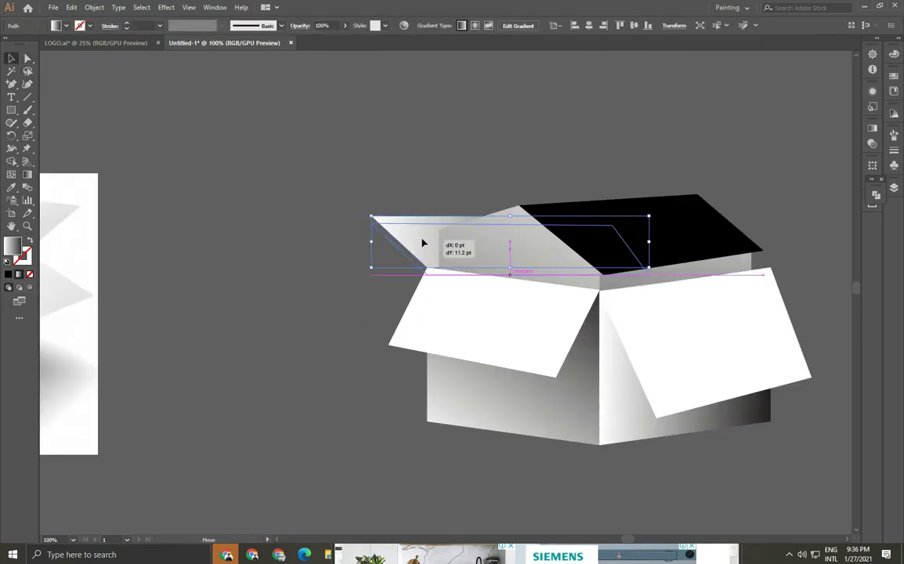
{"action": "scroll", "coordinate": [427, 242], "scroll_direction": "up", "scroll_amount": 3}
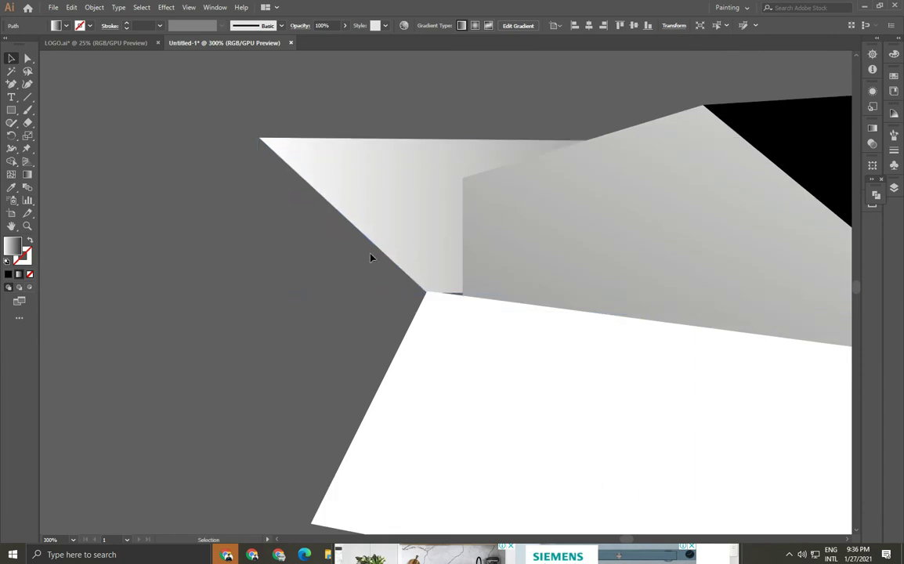
{"action": "scroll", "coordinate": [417, 280], "scroll_direction": "down", "scroll_amount": 3}
{"action": "scroll", "coordinate": [377, 281], "scroll_direction": "up", "scroll_amount": 4}
{"action": "left_click_drag", "start_coordinate": [424, 240], "coordinate": [367, 237]}
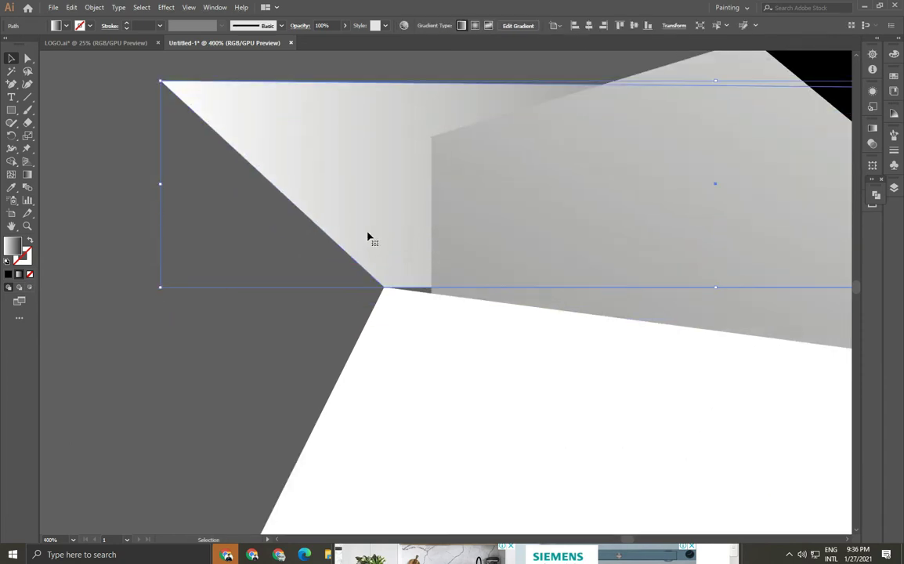
{"action": "scroll", "coordinate": [367, 237], "scroll_direction": "down", "scroll_amount": 4}
Adjust the flap's corners to meet the roof line, then deselect
{"action": "key", "text": "a"}
{"action": "left_click_drag", "start_coordinate": [704, 267], "coordinate": [709, 312]}
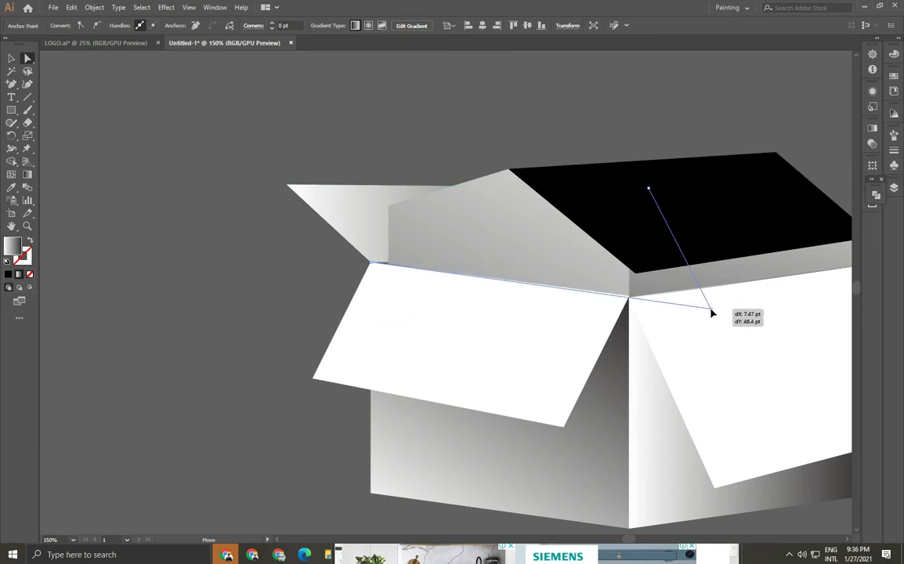
{"action": "scroll", "coordinate": [581, 281], "scroll_direction": "down", "scroll_amount": 2}
{"action": "scroll", "coordinate": [578, 232], "scroll_direction": "up", "scroll_amount": 2}
{"action": "left_click_drag", "start_coordinate": [578, 232], "coordinate": [589, 207]}
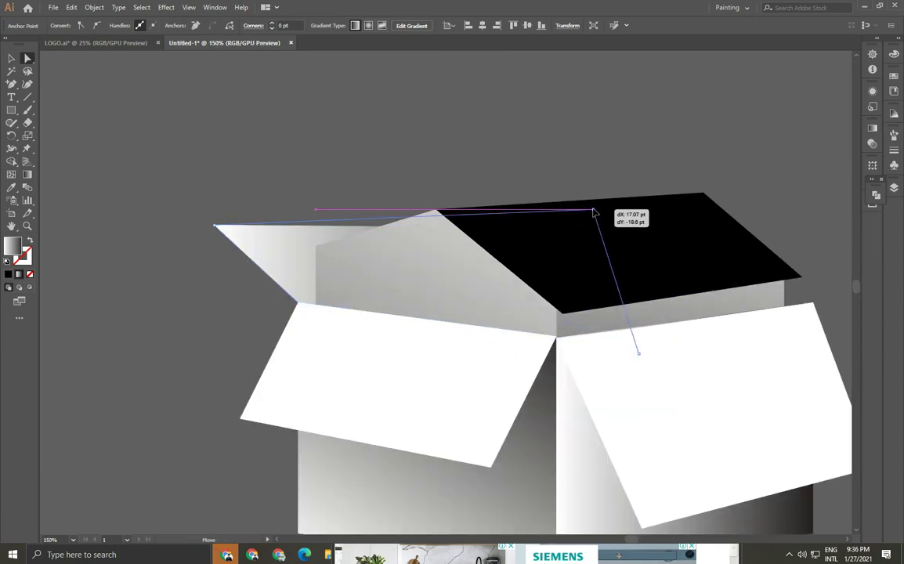
{"action": "scroll", "coordinate": [507, 203], "scroll_direction": "down", "scroll_amount": 3}
{"action": "key", "text": "v"}
{"action": "left_click", "coordinate": [335, 207]}
Fill the inner back panel of the box with white
{"action": "scroll", "coordinate": [337, 235], "scroll_direction": "up", "scroll_amount": 1}
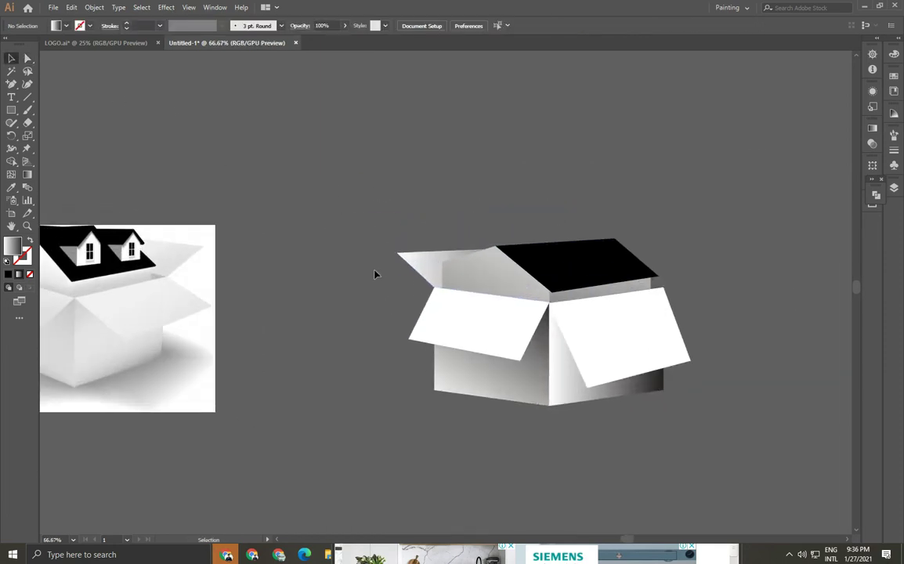
{"action": "left_click_drag", "start_coordinate": [373, 273], "coordinate": [495, 274]}
{"action": "left_click", "coordinate": [552, 235]}
{"action": "left_click", "coordinate": [56, 25]}
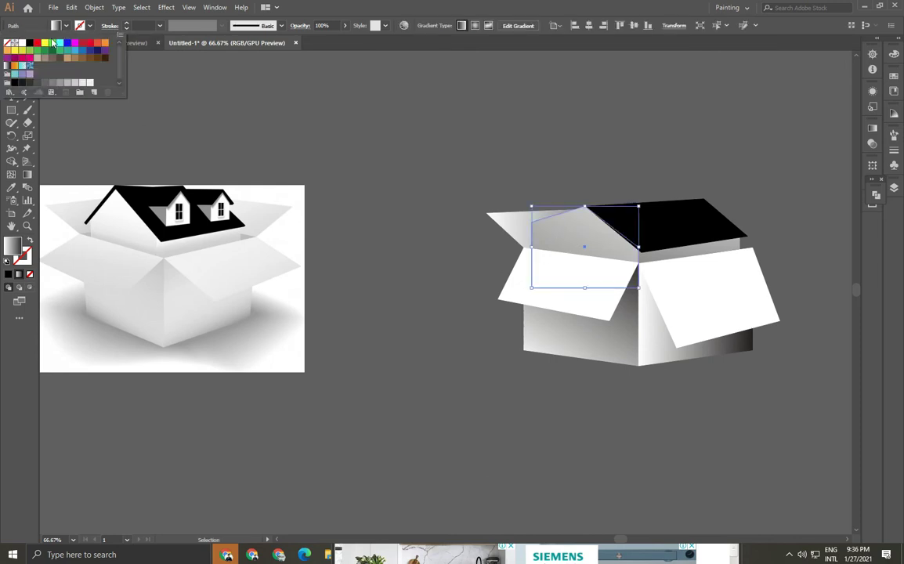
{"action": "left_click", "coordinate": [23, 43]}
Give the front-left flap a diagonal grey-to-white gradient instead of flat white
{"action": "left_click", "coordinate": [536, 287]}
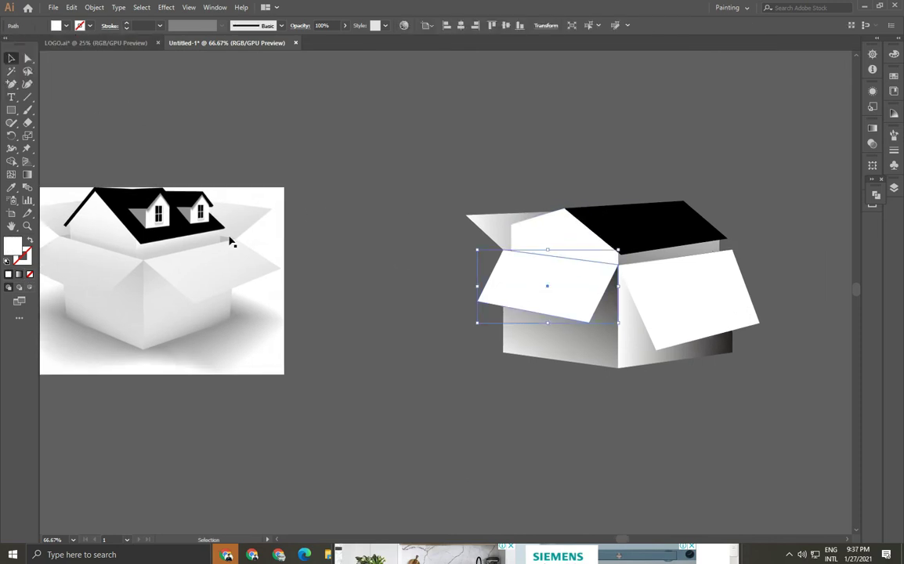
{"action": "left_click", "coordinate": [27, 176]}
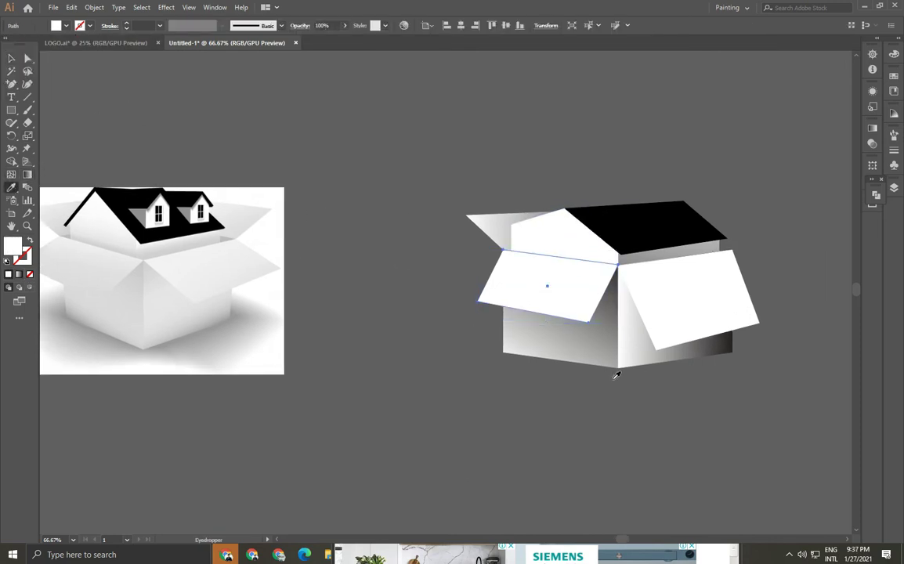
{"action": "left_click", "coordinate": [547, 286]}
{"action": "mouse_move", "coordinate": [607, 200]}
{"action": "left_mouse_down"}
{"action": "mouse_move", "coordinate": [468, 364]}
{"action": "mouse_move", "coordinate": [320, 494]}
{"action": "left_mouse_up"}
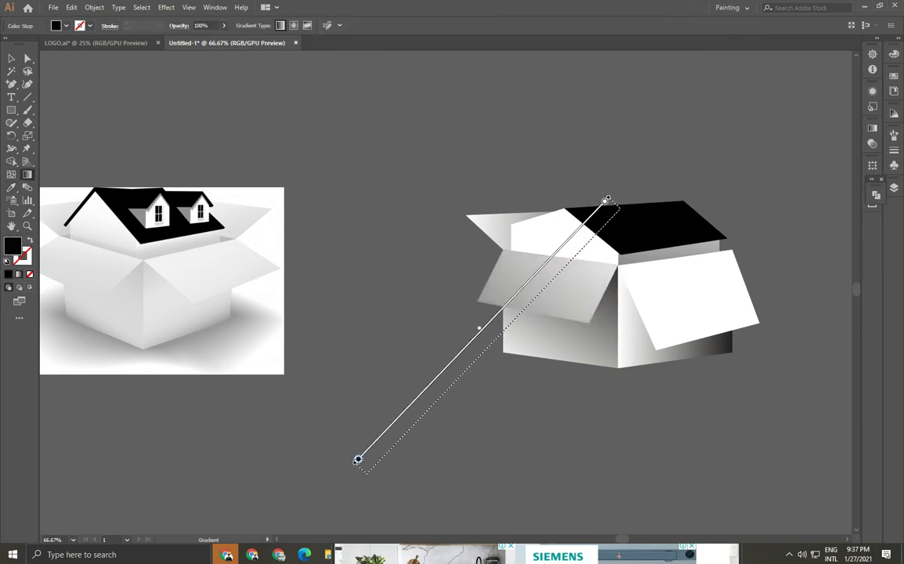
{"action": "left_click", "coordinate": [12, 57]}
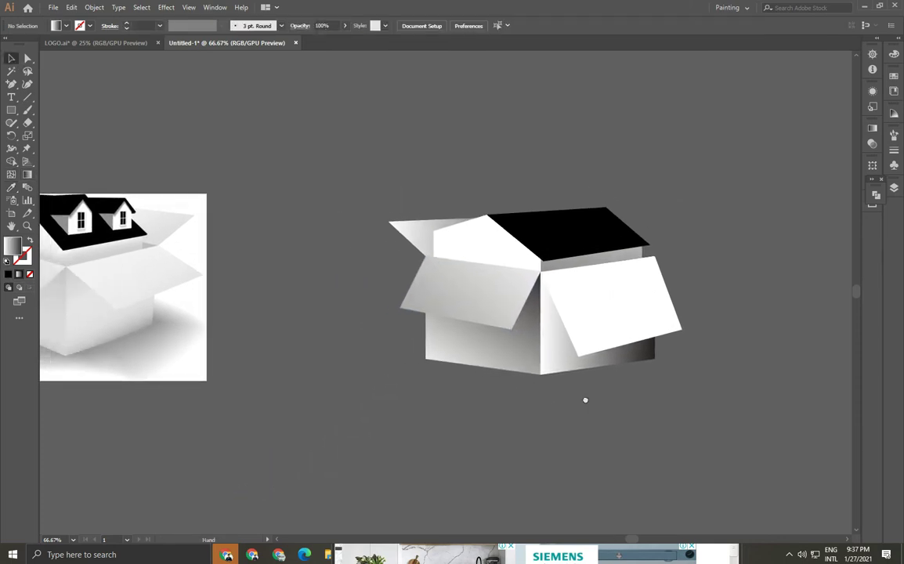
{"action": "left_click_drag", "start_coordinate": [442, 252], "coordinate": [632, 381]}
{"action": "left_click", "coordinate": [631, 243]}
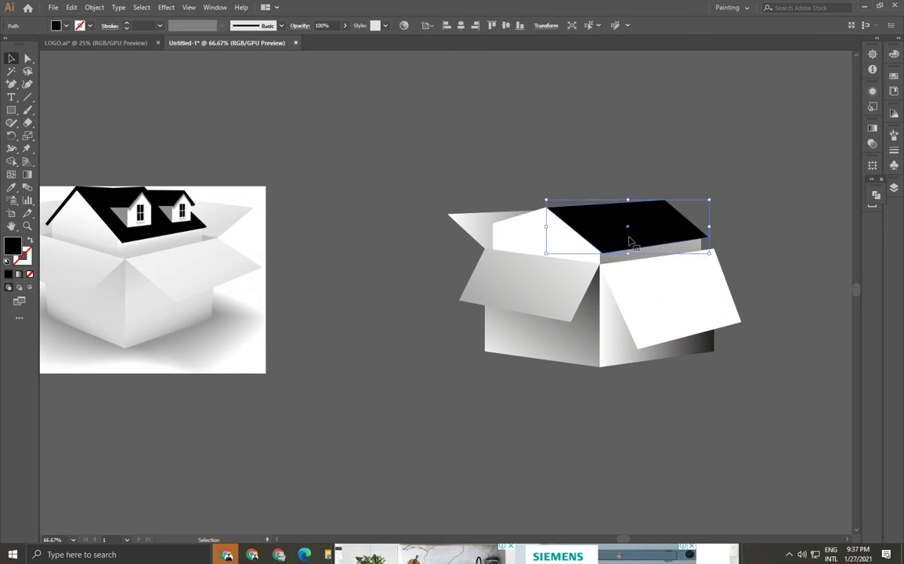
Pen-draw a line along the inner panel's sloping top edge, snapping its left end to the corner
{"action": "scroll", "coordinate": [436, 298], "scroll_direction": "left", "scroll_amount": 3}
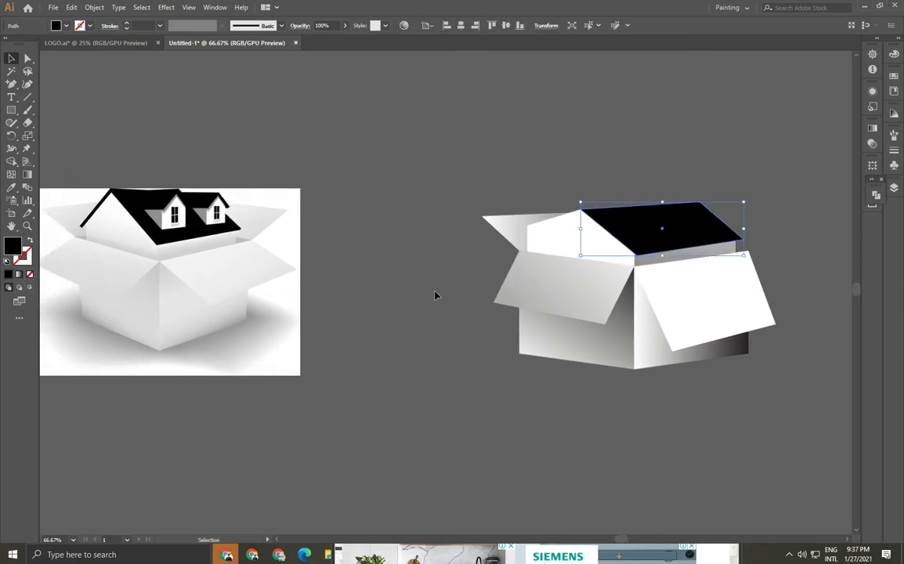
{"action": "left_click", "coordinate": [435, 298]}
{"action": "left_click", "coordinate": [12, 84]}
{"action": "scroll", "coordinate": [543, 207], "scroll_direction": "up", "scroll_amount": 2}
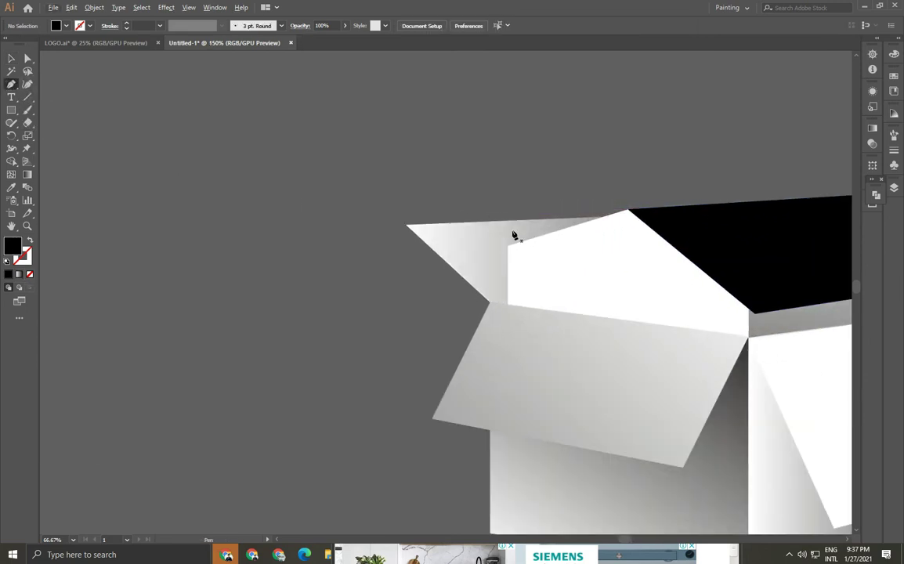
{"action": "left_click", "coordinate": [502, 246]}
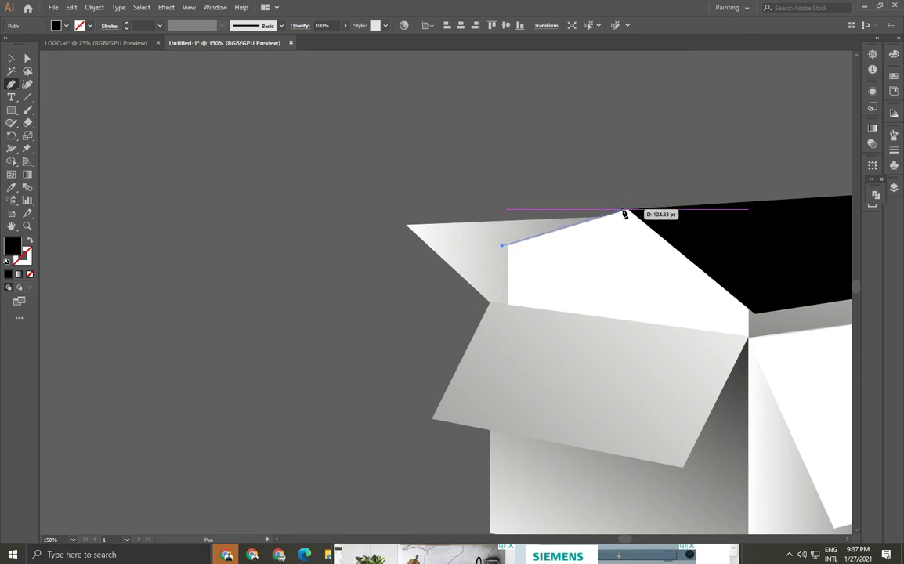
{"action": "scroll", "coordinate": [511, 249], "scroll_direction": "up", "scroll_amount": 2}
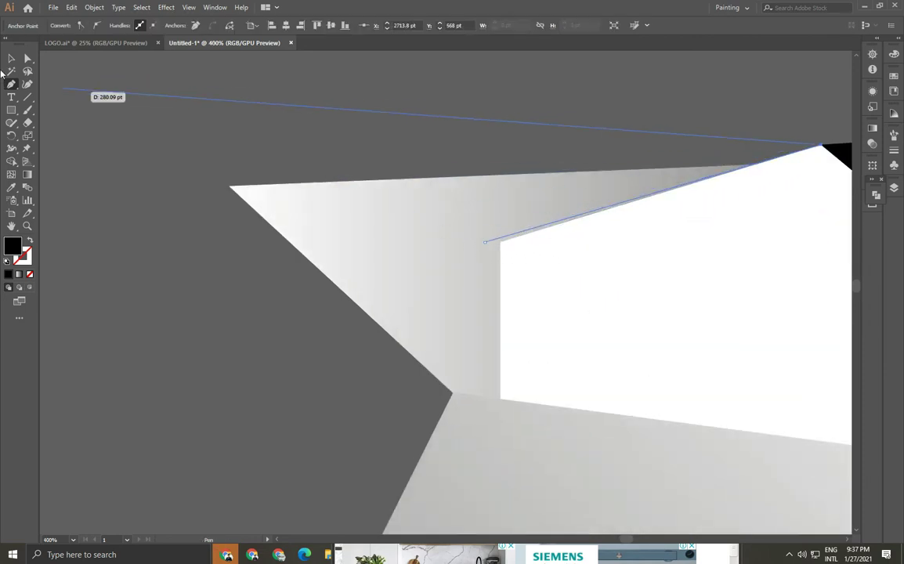
{"action": "left_click", "coordinate": [112, 91], "text": "ctrl"}
{"action": "left_click", "coordinate": [487, 243]}
{"action": "scroll", "coordinate": [486, 242], "scroll_direction": "up", "scroll_amount": 2}
{"action": "left_click", "coordinate": [27, 59]}
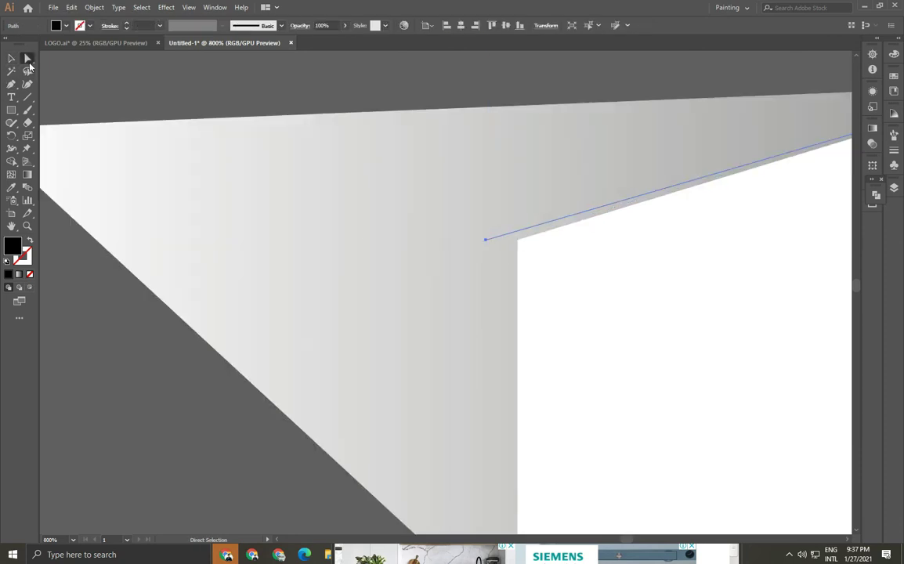
{"action": "left_click_drag", "start_coordinate": [488, 241], "coordinate": [486, 251]}
Thicken the new line's stroke to 3 pt
{"action": "scroll", "coordinate": [478, 240], "scroll_direction": "down", "scroll_amount": 3}
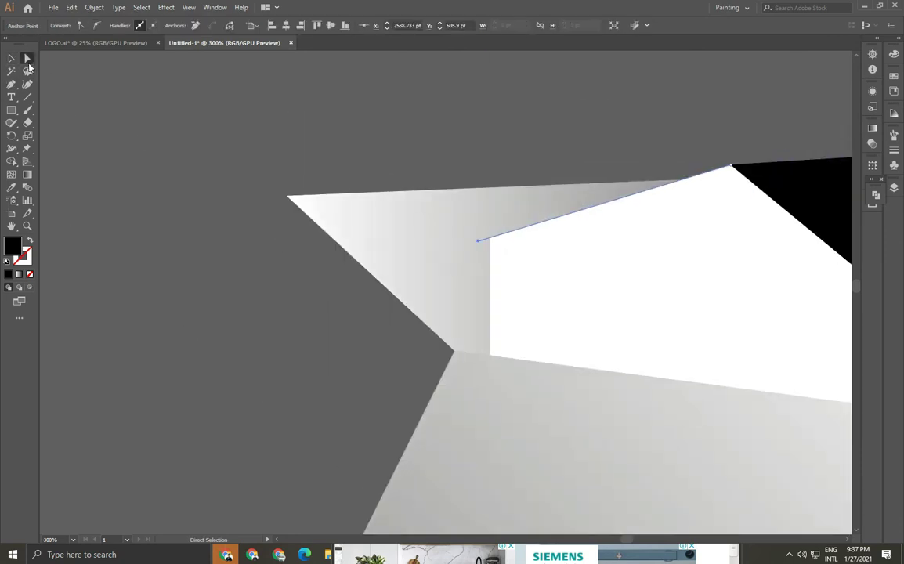
{"action": "left_click", "coordinate": [487, 212], "text": "ctrl"}
{"action": "left_click", "coordinate": [487, 241]}
{"action": "left_click", "coordinate": [126, 23]}
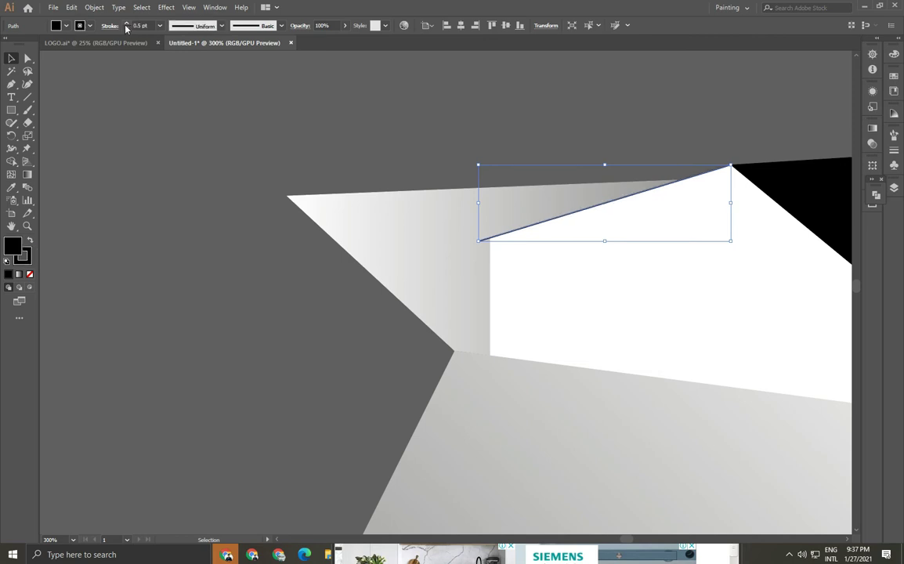
{"action": "left_click", "coordinate": [127, 23]}
{"action": "left_click", "coordinate": [226, 173]}
Extend the thick line down the roof's left edge and remove the path's black fill
{"action": "scroll", "coordinate": [351, 296], "scroll_direction": "down", "scroll_amount": 3}
{"action": "scroll", "coordinate": [433, 183], "scroll_direction": "up", "scroll_amount": 3}
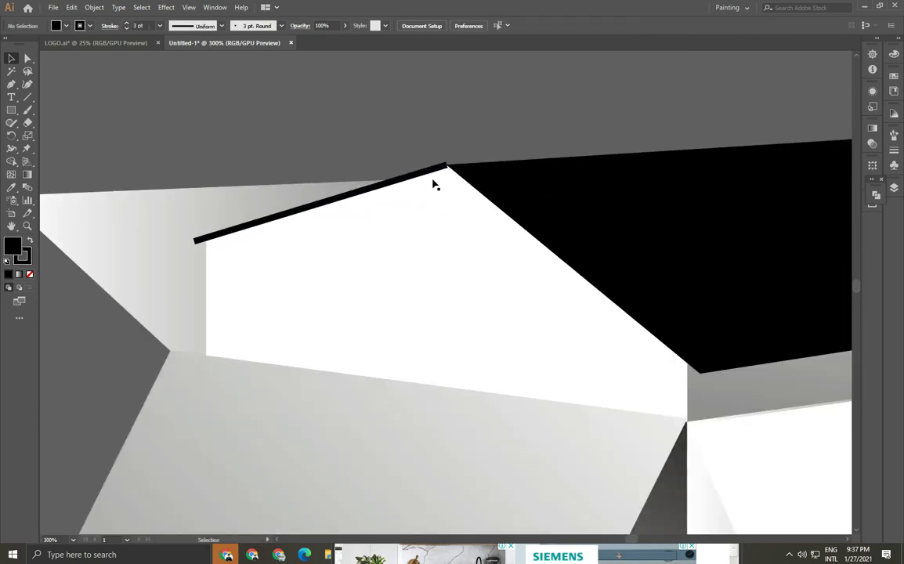
{"action": "left_click", "coordinate": [440, 169]}
{"action": "left_click", "coordinate": [12, 85]}
{"action": "left_click", "coordinate": [445, 165]}
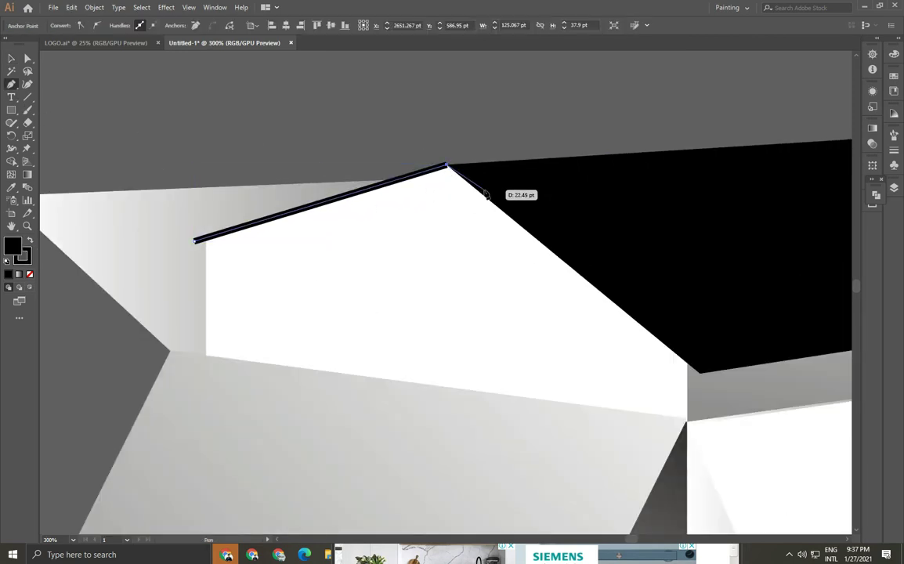
{"action": "left_click", "coordinate": [699, 375]}
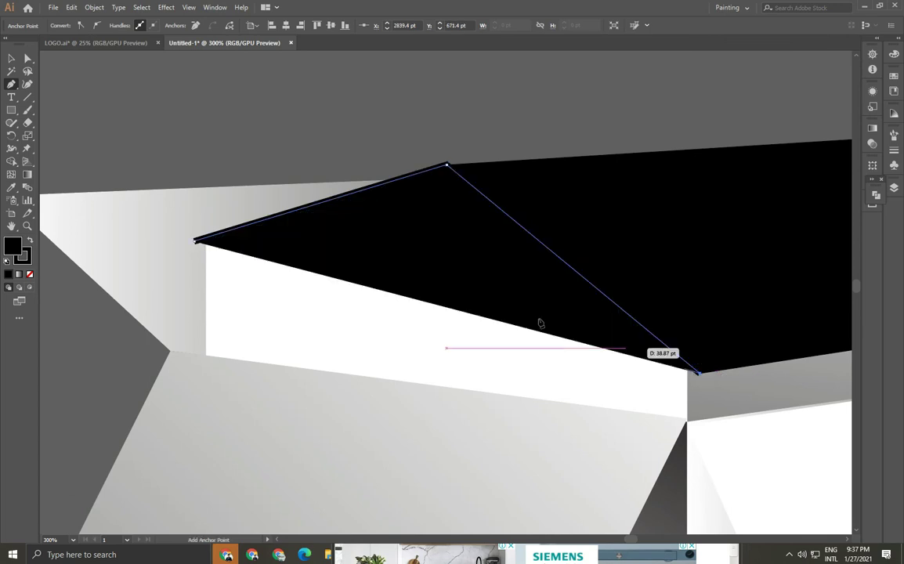
{"action": "left_click", "coordinate": [30, 243]}
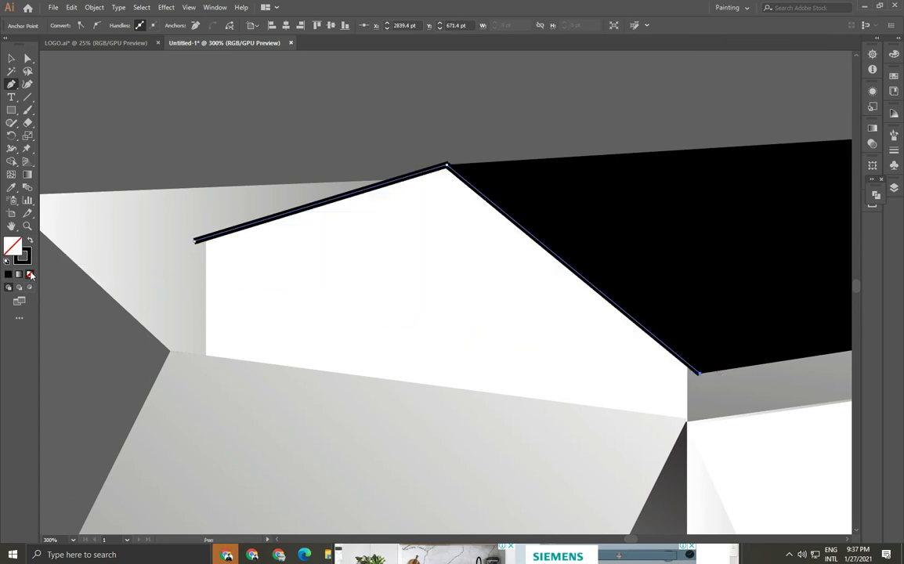
{"action": "key", "text": "v"}
{"action": "left_click", "coordinate": [212, 116]}
{"action": "key", "text": "ctrl+1"}
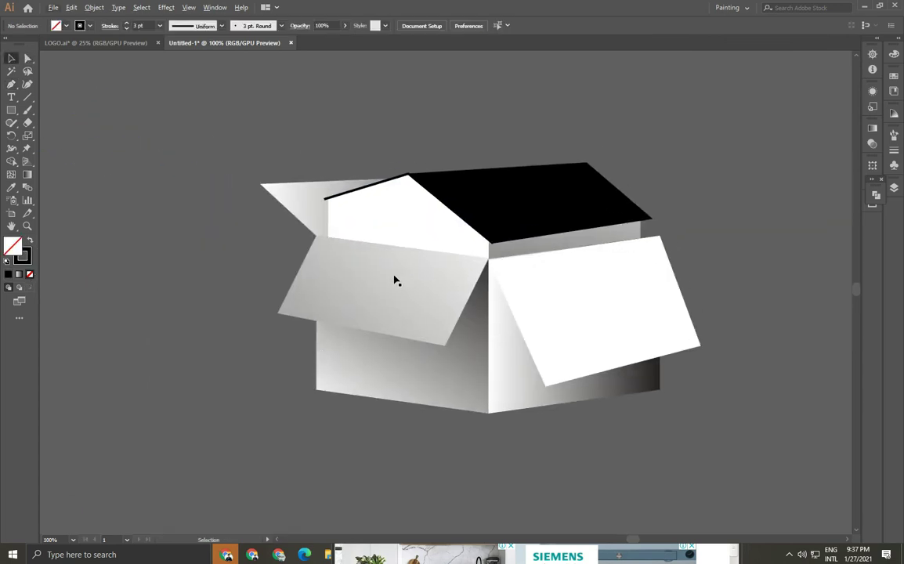
Lower the black roof's right corner slightly with Direct Selection
{"action": "scroll", "coordinate": [599, 252], "scroll_direction": "up", "scroll_amount": 2}
{"action": "scroll", "coordinate": [655, 264], "scroll_direction": "up", "scroll_amount": 2}
{"action": "key", "text": "a"}
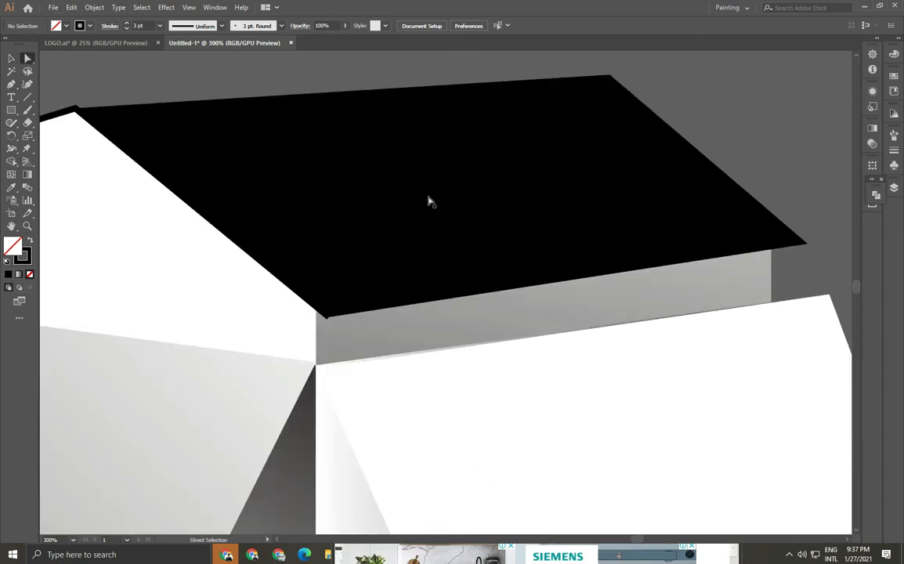
{"action": "left_click", "coordinate": [528, 213]}
{"action": "left_click_drag", "start_coordinate": [805, 244], "coordinate": [807, 256]}
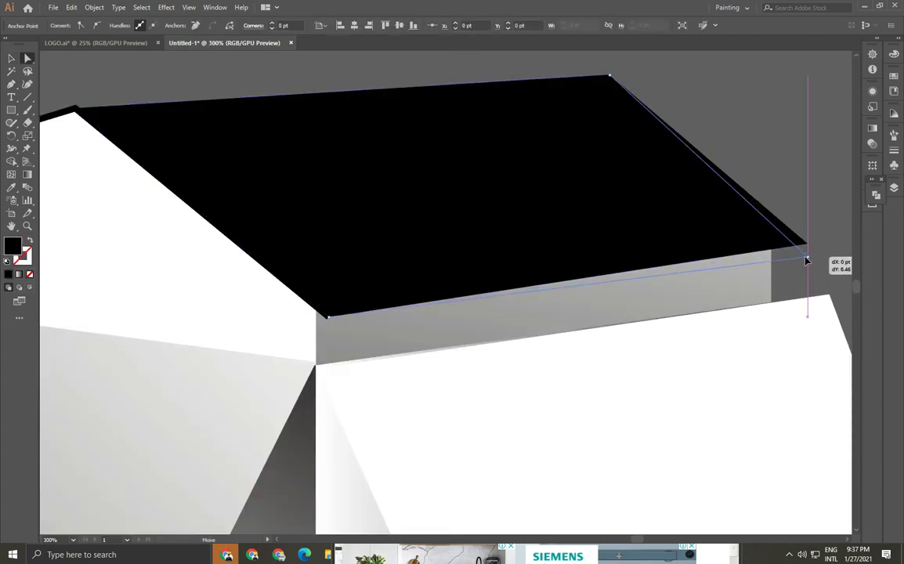
Trace a new path along the roof edge to its lowered right corner
{"action": "left_click", "coordinate": [11, 58]}
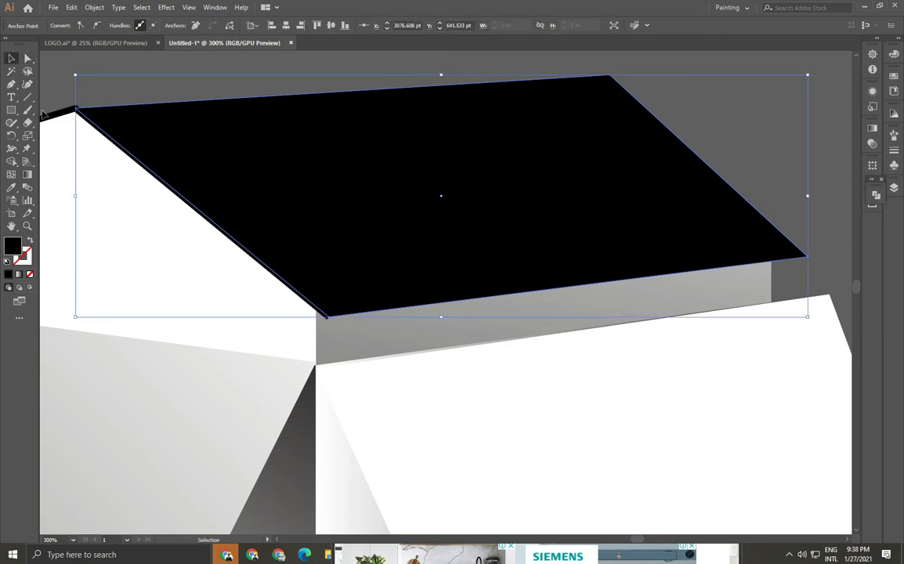
{"action": "left_click", "coordinate": [12, 84]}
{"action": "left_click", "coordinate": [330, 318]}
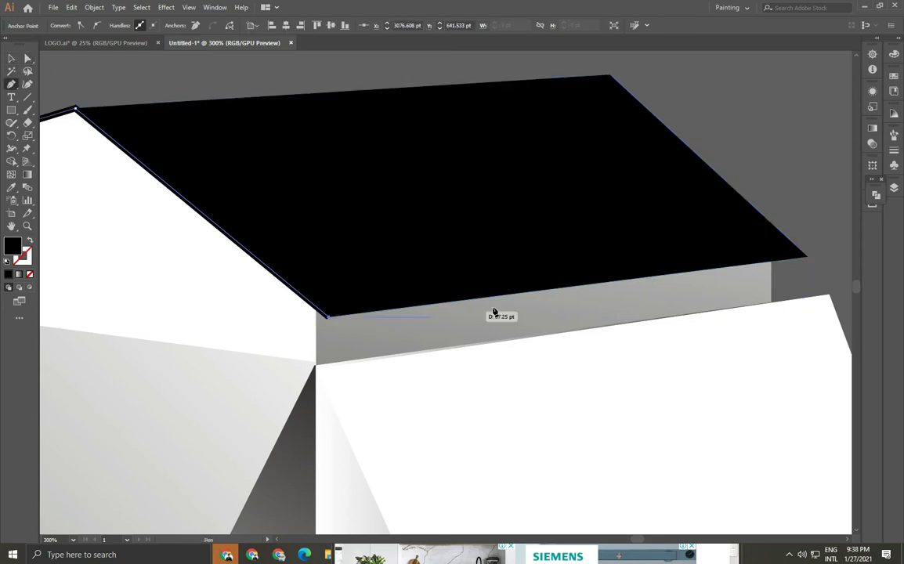
{"action": "left_click", "coordinate": [807, 259]}
{"action": "left_click", "coordinate": [77, 112]}
{"action": "key", "text": "v"}
{"action": "key", "text": "ctrl+minus"}
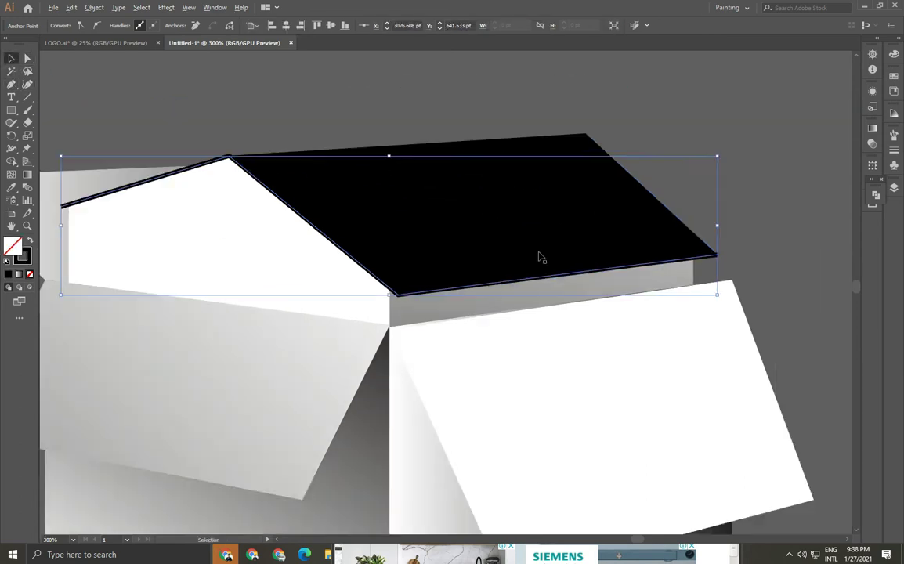
{"action": "key", "text": "ctrl+minus"}
{"action": "key", "text": "ctrl+minus"}
{"action": "left_click", "coordinate": [671, 285]}
{"action": "scroll", "coordinate": [494, 352], "scroll_direction": "up", "scroll_amount": 2}
{"action": "scroll", "coordinate": [549, 298], "scroll_direction": "down", "scroll_amount": 2}
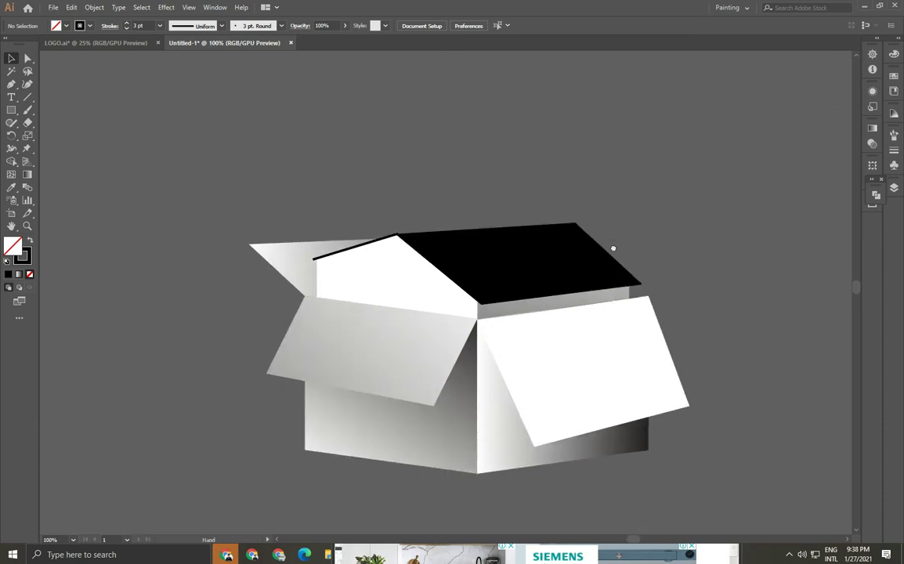
{"action": "left_click_drag", "start_coordinate": [612, 250], "coordinate": [651, 279]}
{"action": "scroll", "coordinate": [354, 279], "scroll_direction": "down", "scroll_amount": 2}
{"action": "scroll", "coordinate": [360, 282], "scroll_direction": "up", "scroll_amount": 1}
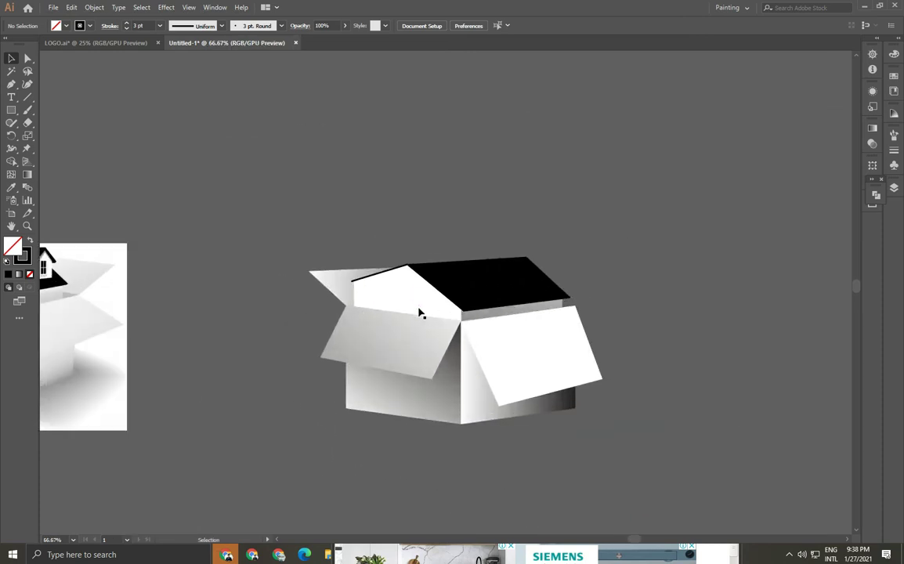
{"action": "scroll", "coordinate": [541, 287], "scroll_direction": "up", "scroll_amount": 2}
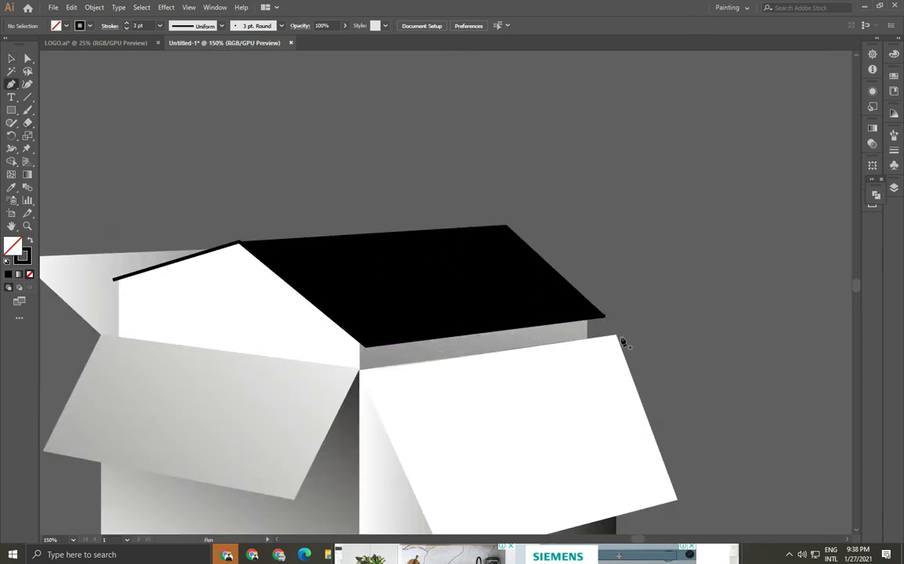
Pen-draw the right back flap jutting out from the roof's right corner
{"action": "left_click", "coordinate": [620, 340]}
{"action": "scroll", "coordinate": [609, 347], "scroll_direction": "down", "scroll_amount": 2}
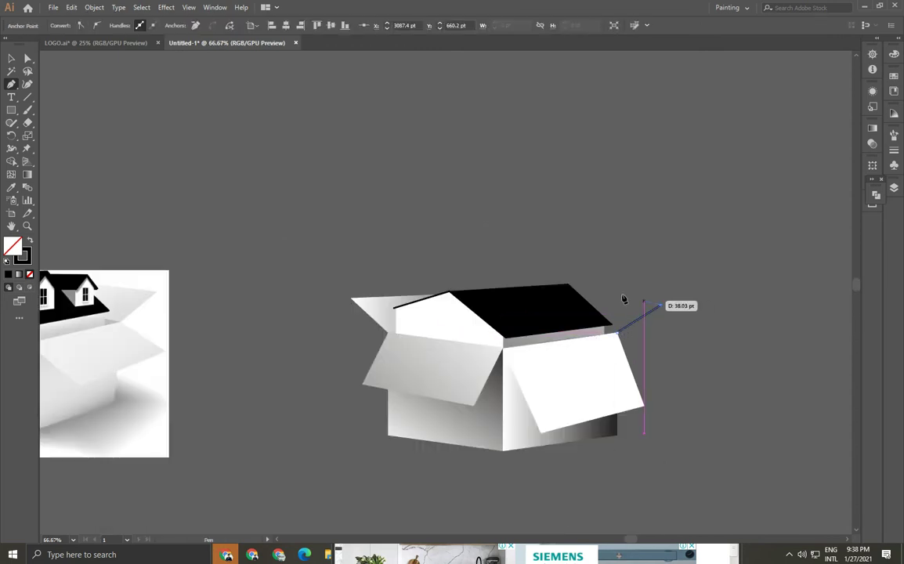
{"action": "left_click", "coordinate": [660, 306]}
{"action": "left_click", "coordinate": [553, 291]}
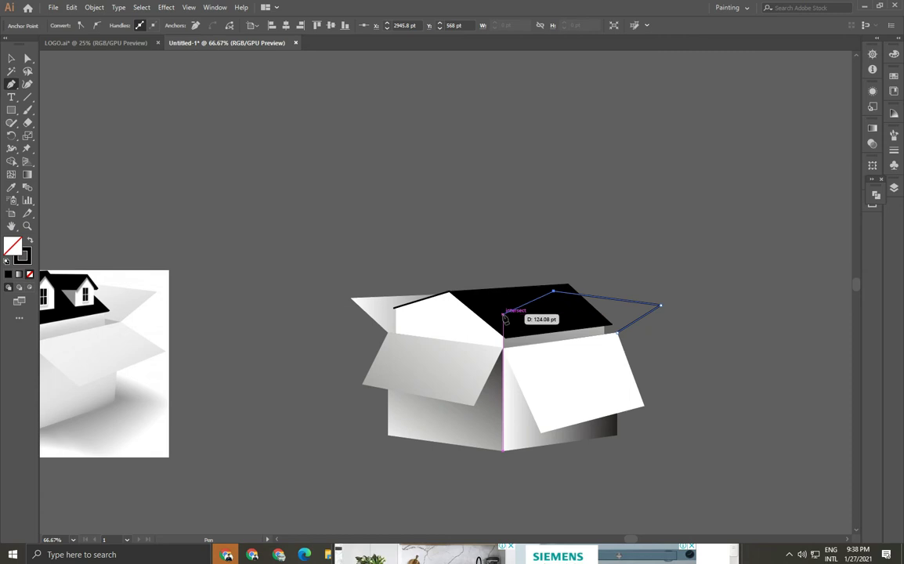
{"action": "key", "text": "ctrl+z"}
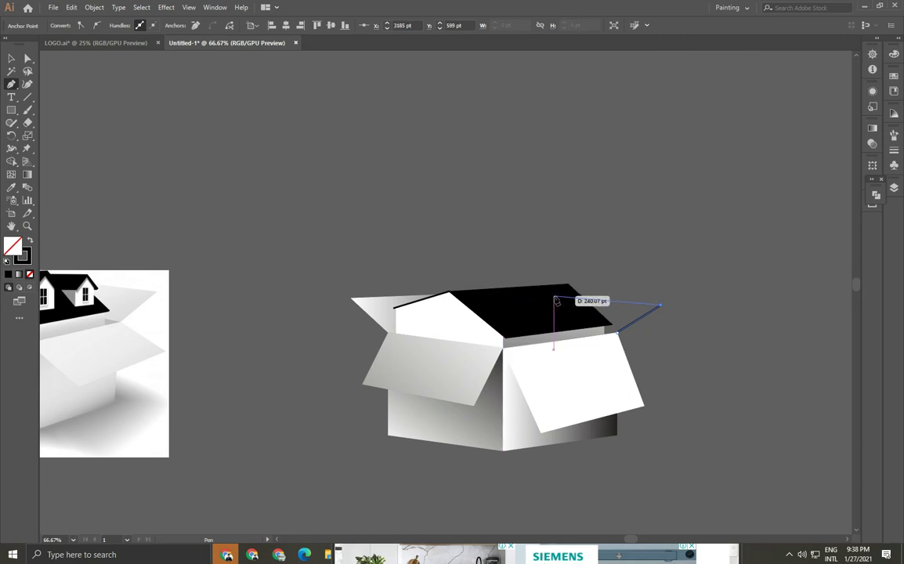
{"action": "left_click", "coordinate": [550, 292]}
{"action": "left_click", "coordinate": [558, 291]}
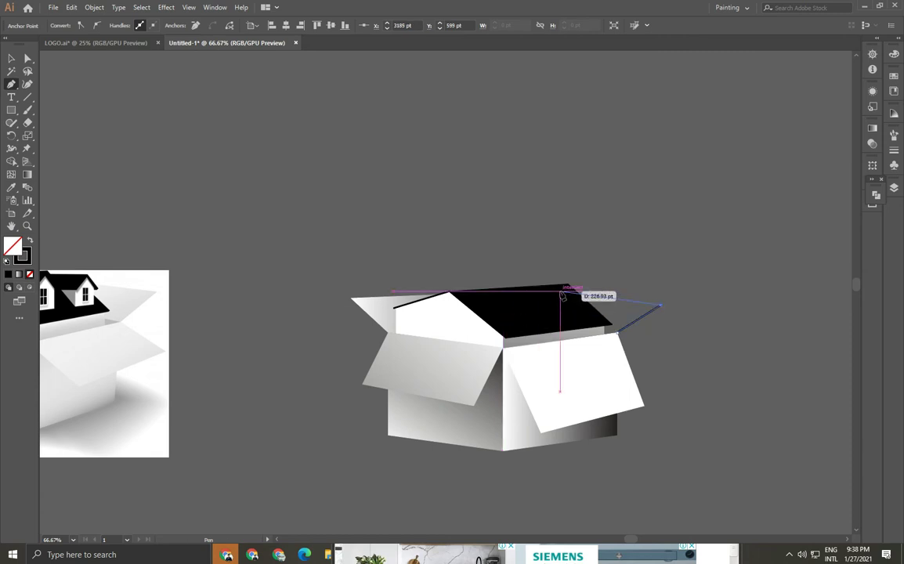
{"action": "left_click", "coordinate": [539, 362]}
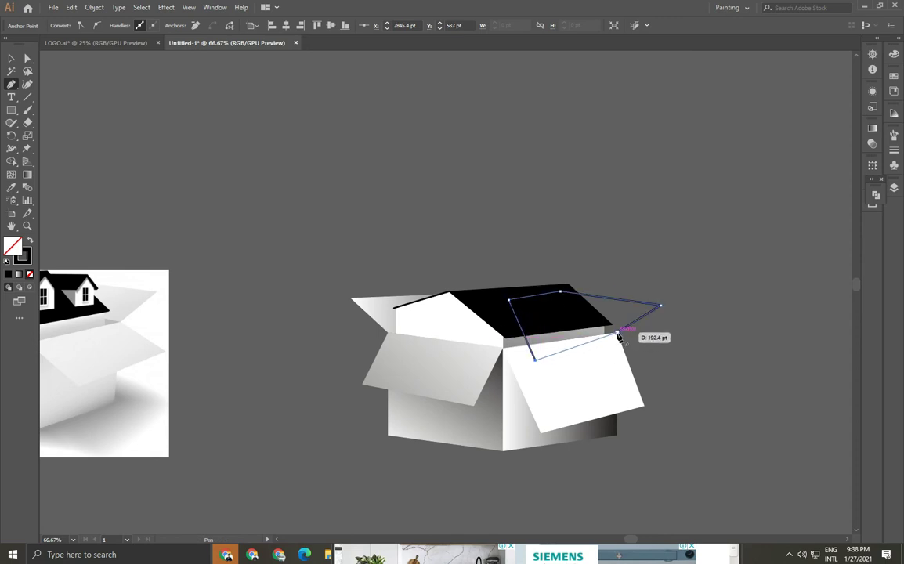
Fill the new flap with white and send it behind the black roof
{"action": "left_click", "coordinate": [11, 60]}
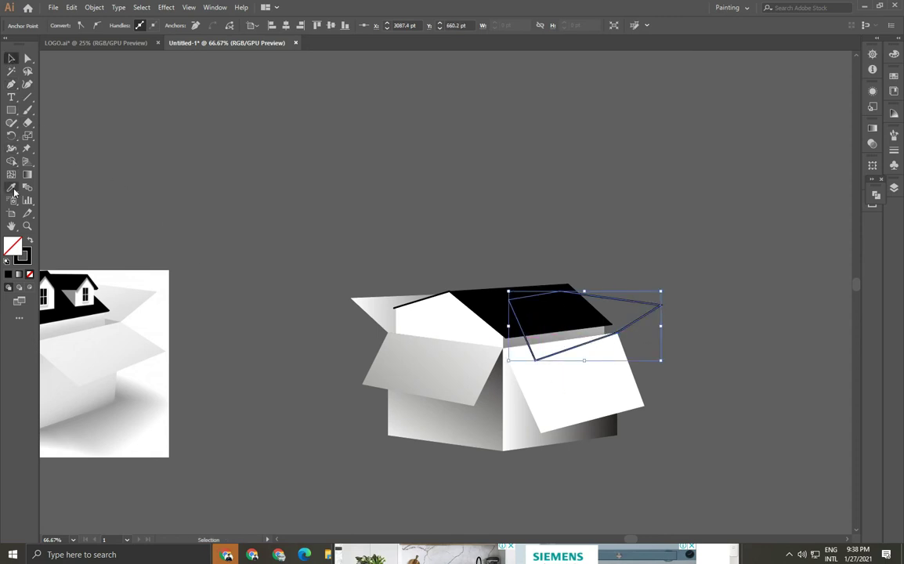
{"action": "left_click", "coordinate": [561, 351]}
{"action": "right_click", "coordinate": [615, 300]}
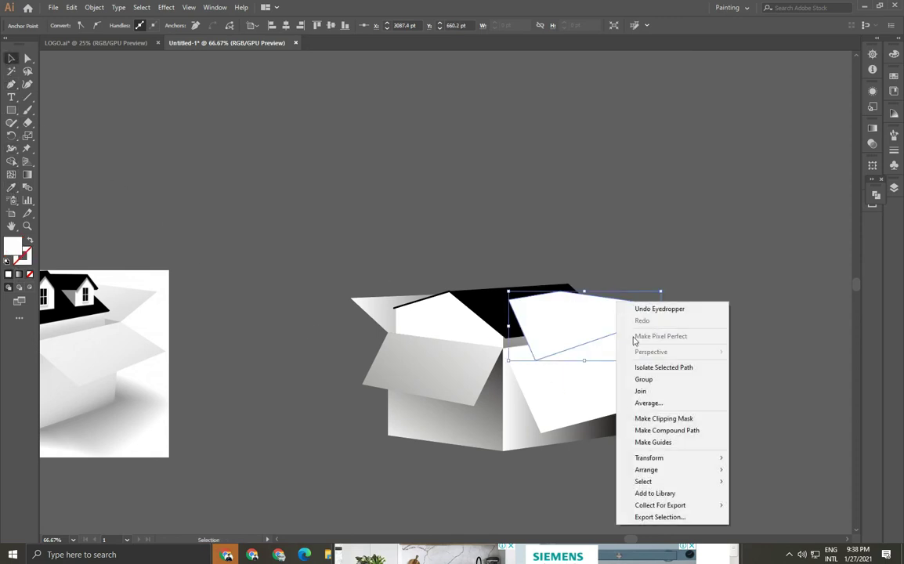
{"action": "left_click", "coordinate": [689, 455]}
{"action": "left_click", "coordinate": [627, 329]}
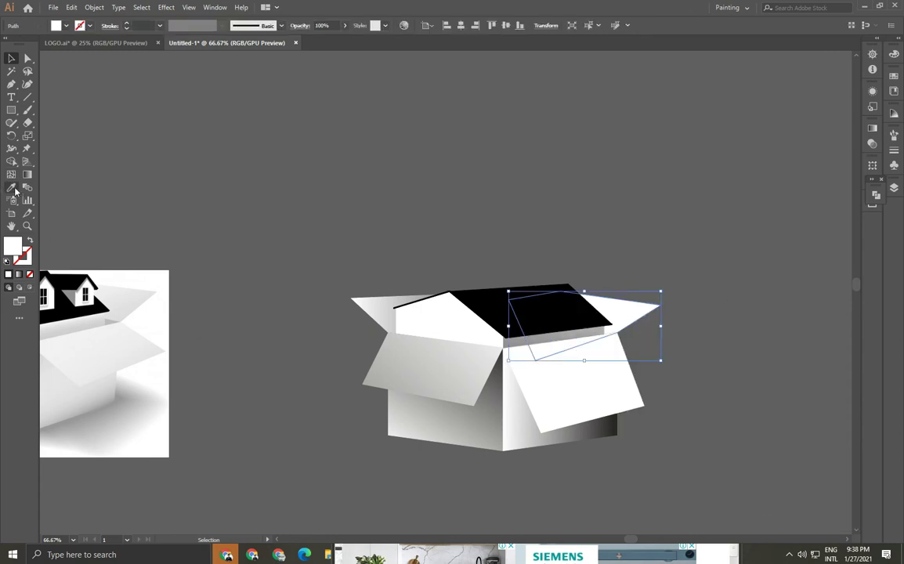
Shade the back flap with a gradient running from upper right to lower left
{"action": "key", "text": "g"}
{"action": "left_click_drag", "start_coordinate": [507, 377], "coordinate": [783, 161]}
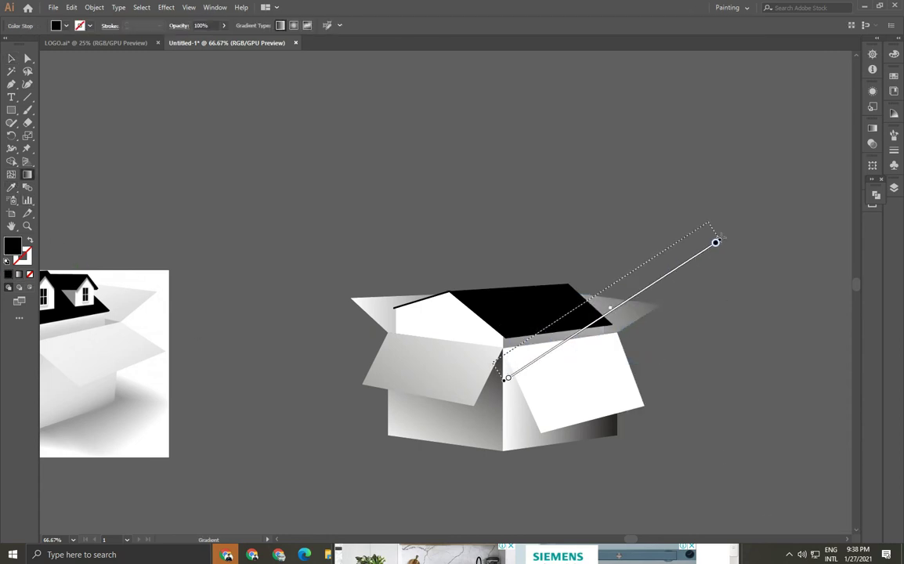
{"action": "left_click_drag", "start_coordinate": [683, 184], "coordinate": [575, 364]}
{"action": "left_click_drag", "start_coordinate": [700, 153], "coordinate": [515, 417]}
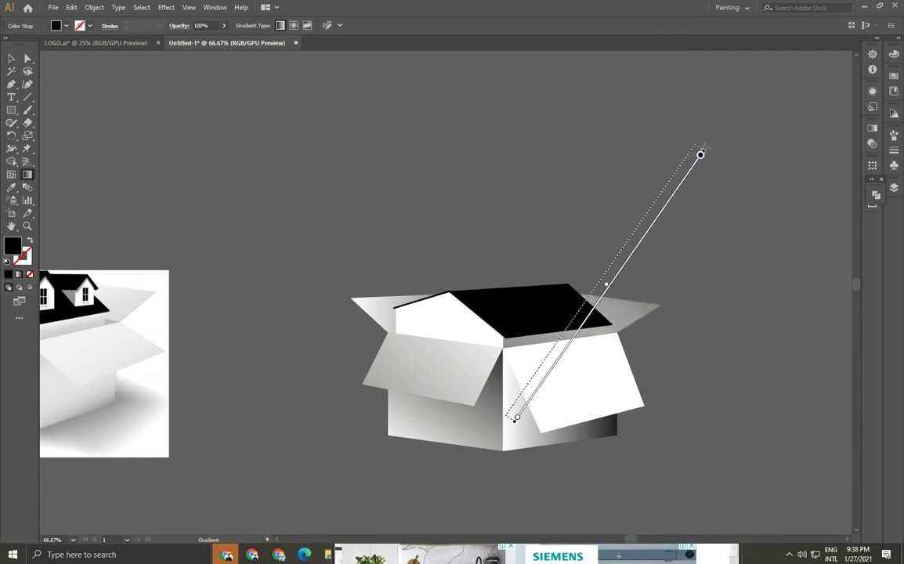
{"action": "mouse_move", "coordinate": [682, 234]}
{"action": "left_mouse_down"}
{"action": "mouse_move", "coordinate": [458, 529]}
{"action": "mouse_move", "coordinate": [444, 498]}
{"action": "left_mouse_up"}
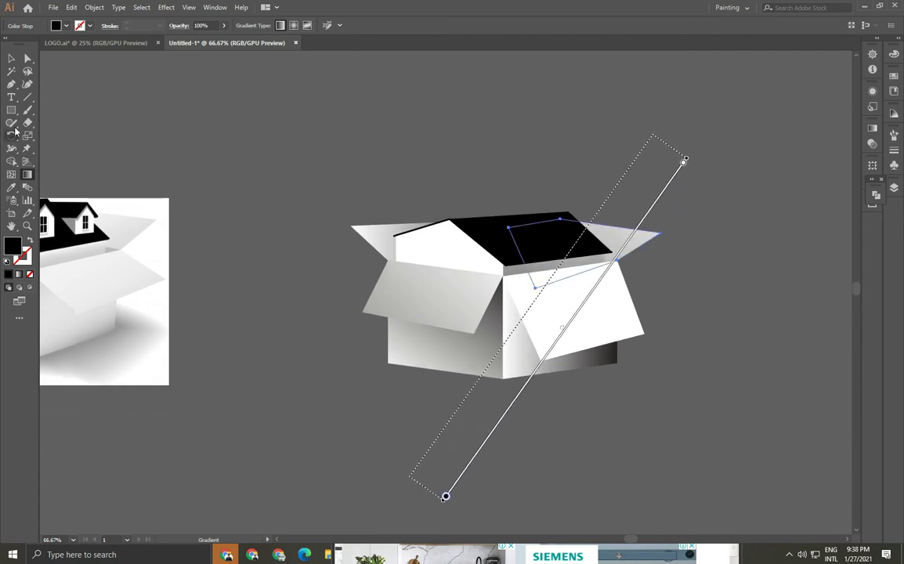
{"action": "left_click", "coordinate": [11, 58]}
{"action": "left_click", "coordinate": [232, 209]}
{"action": "key", "text": "ctrl+minus"}
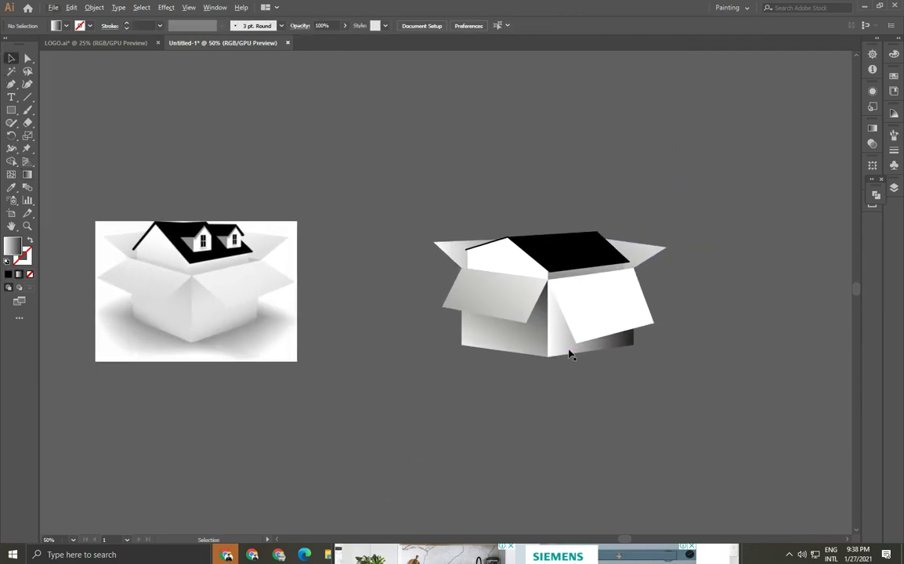
Apply a vertical gradient down the box's right side panel
{"action": "left_click", "coordinate": [570, 354]}
{"action": "left_click", "coordinate": [27, 174]}
{"action": "left_click_drag", "start_coordinate": [550, 191], "coordinate": [571, 492]}
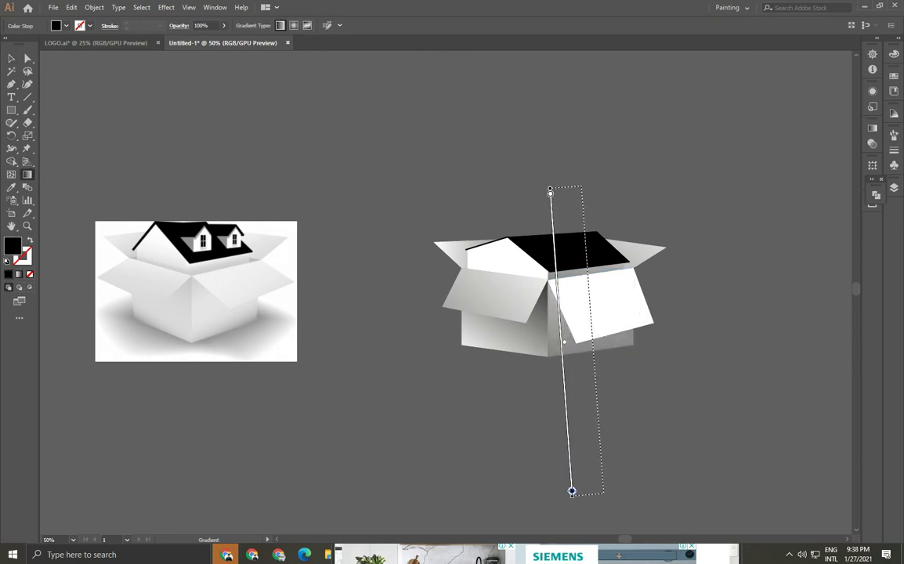
{"action": "left_click", "coordinate": [11, 58]}
{"action": "left_click", "coordinate": [286, 248]}
{"action": "scroll", "coordinate": [479, 262], "scroll_direction": "up", "scroll_amount": 1}
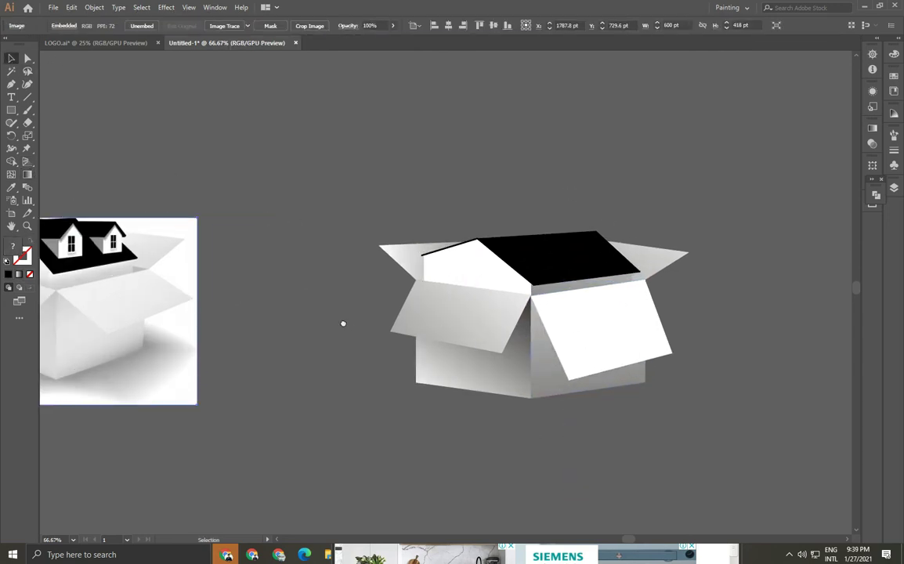
{"action": "scroll", "coordinate": [487, 338], "scroll_direction": "right", "scroll_amount": 2}
{"action": "scroll", "coordinate": [540, 252], "scroll_direction": "right", "scroll_amount": 1}
{"action": "left_click", "coordinate": [516, 175]}
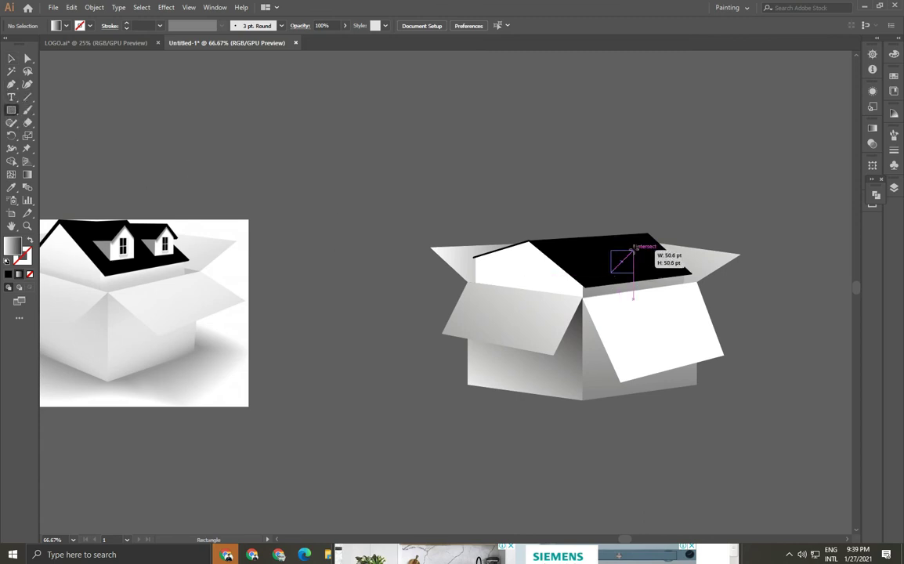
Raise the top-right corner of the small grey rectangle on the roof
{"action": "left_click", "coordinate": [27, 57]}
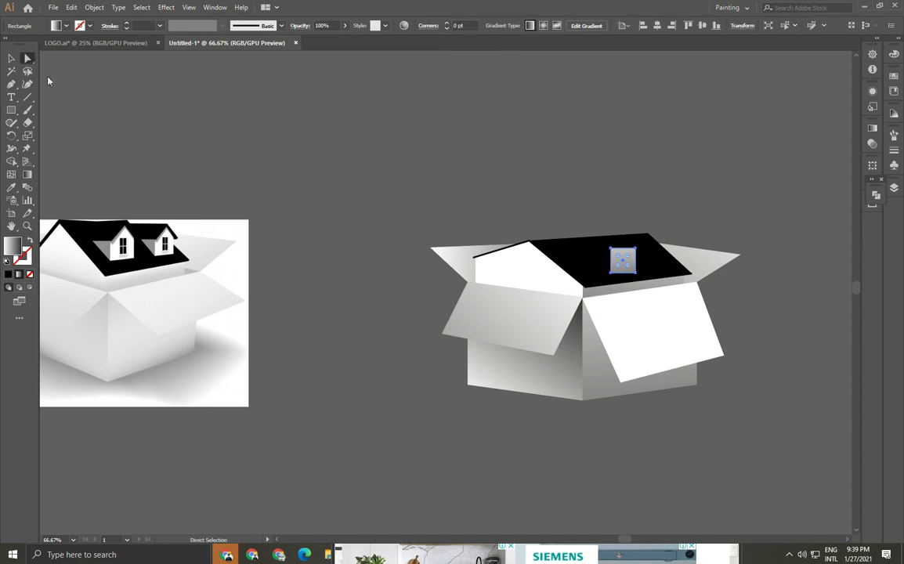
{"action": "left_click", "coordinate": [636, 272]}
{"action": "left_click_drag", "start_coordinate": [635, 250], "coordinate": [634, 241]}
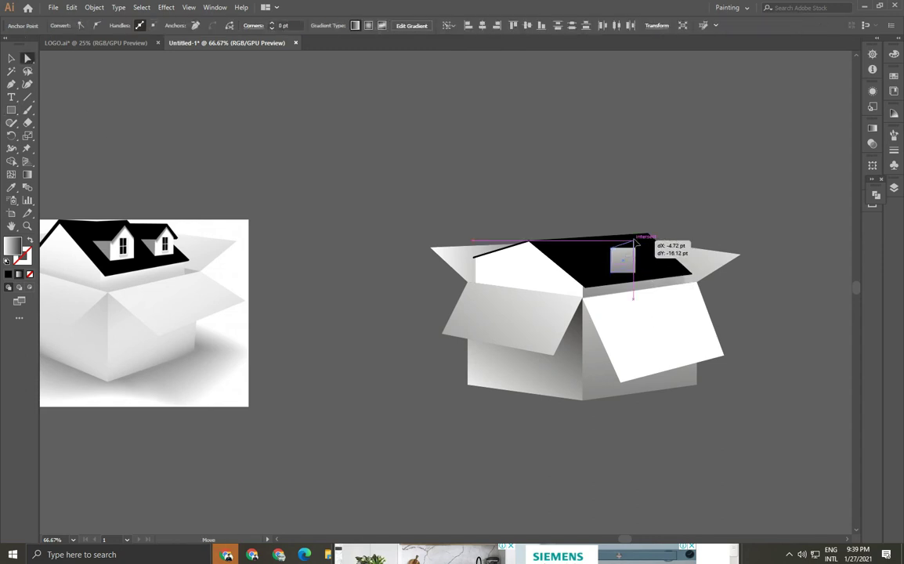
{"action": "scroll", "coordinate": [634, 250], "scroll_direction": "up", "scroll_amount": 3}
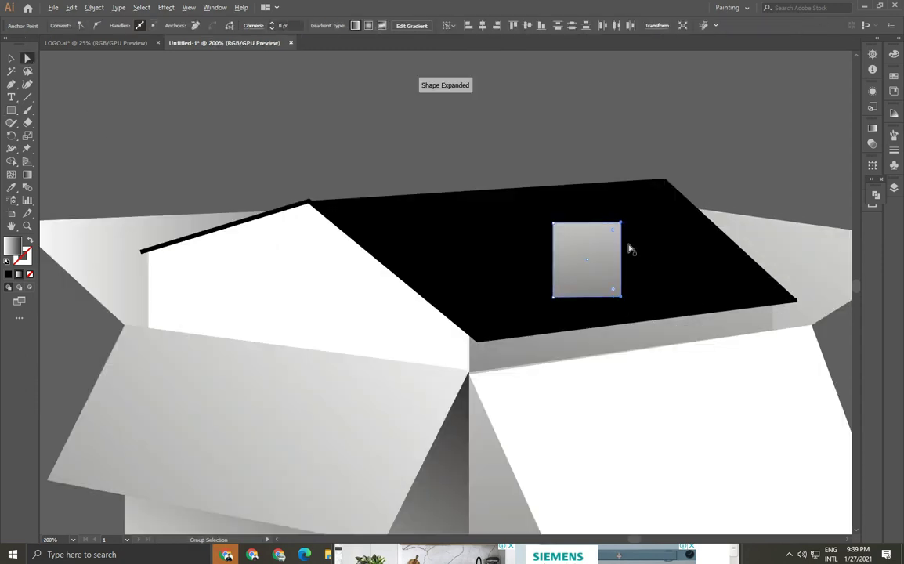
{"action": "left_click_drag", "start_coordinate": [621, 226], "coordinate": [623, 214]}
{"action": "scroll", "coordinate": [572, 255], "scroll_direction": "down", "scroll_amount": 3}
{"action": "scroll", "coordinate": [572, 254], "scroll_direction": "up", "scroll_amount": 3}
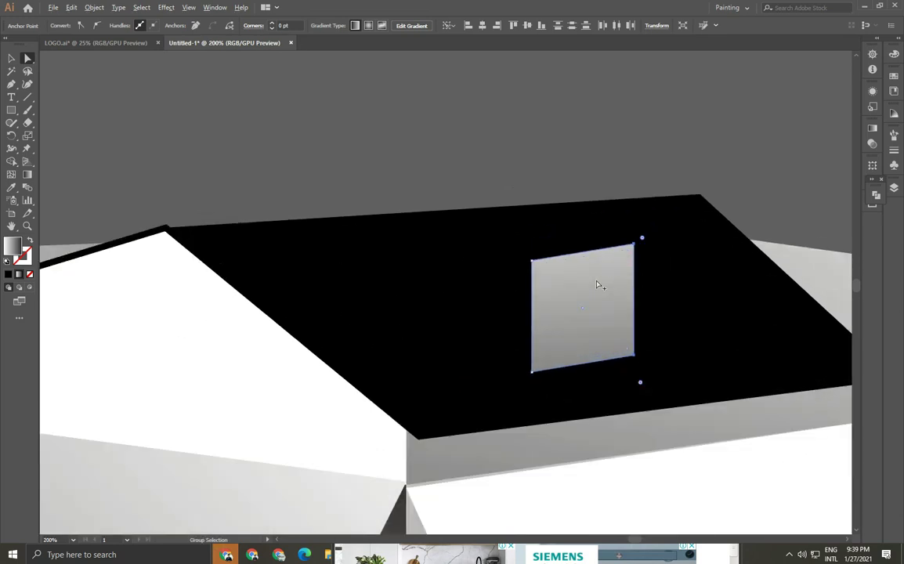
{"action": "scroll", "coordinate": [454, 254], "scroll_direction": "down", "scroll_amount": 3}
{"action": "scroll", "coordinate": [454, 255], "scroll_direction": "down", "scroll_amount": 3}
{"action": "left_click", "coordinate": [11, 58]}
{"action": "scroll", "coordinate": [407, 267], "scroll_direction": "up", "scroll_amount": 5}
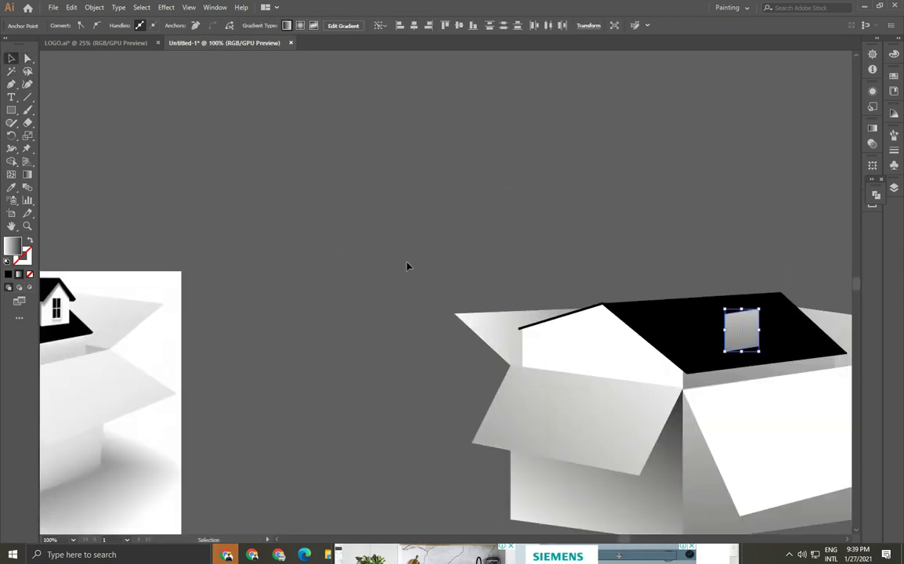
{"action": "scroll", "coordinate": [407, 314], "scroll_direction": "down", "scroll_amount": 2}
{"action": "scroll", "coordinate": [407, 313], "scroll_direction": "down", "scroll_amount": 2}
{"action": "scroll", "coordinate": [590, 276], "scroll_direction": "up", "scroll_amount": 2}
Trace a slanted side for the grey roof opening with the Pen tool
{"action": "left_click", "coordinate": [584, 268]}
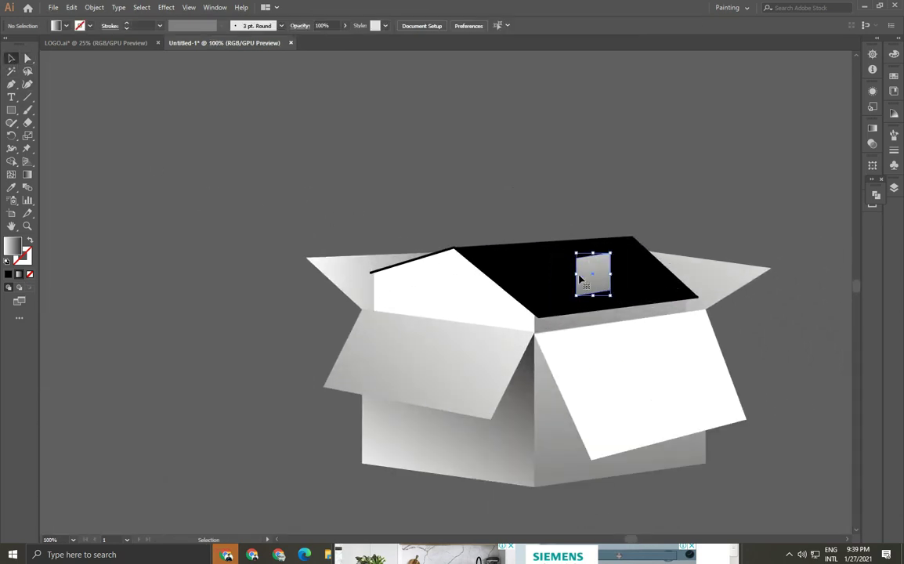
{"action": "key", "text": "p"}
{"action": "scroll", "coordinate": [619, 271], "scroll_direction": "up", "scroll_amount": 2}
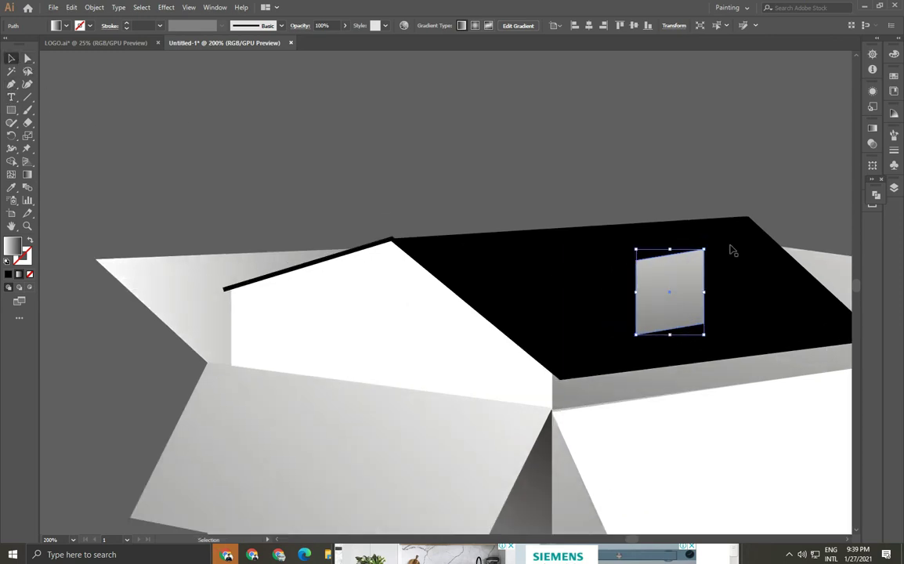
{"action": "left_click_drag", "start_coordinate": [671, 250], "coordinate": [670, 262]}
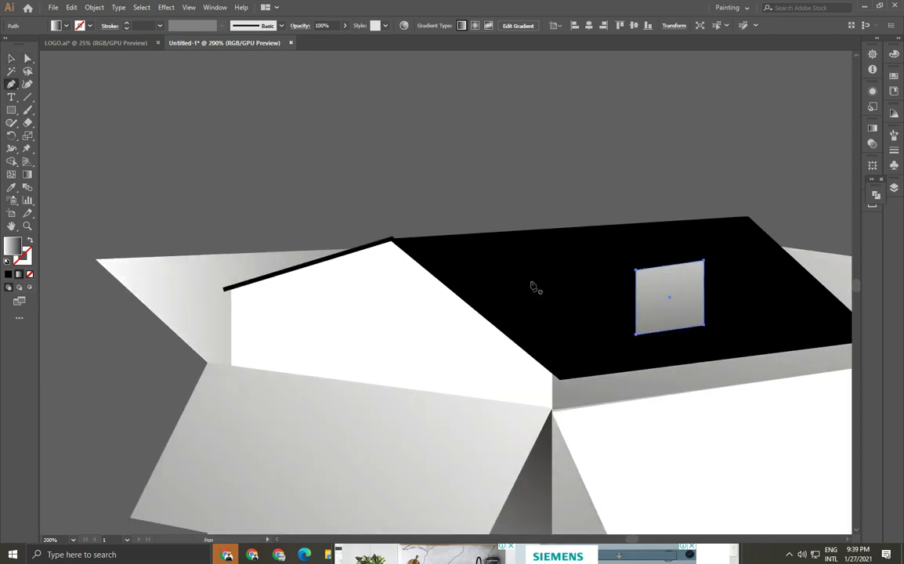
{"action": "left_click", "coordinate": [637, 271]}
{"action": "key", "text": "ctrl+z"}
{"action": "left_click", "coordinate": [635, 334]}
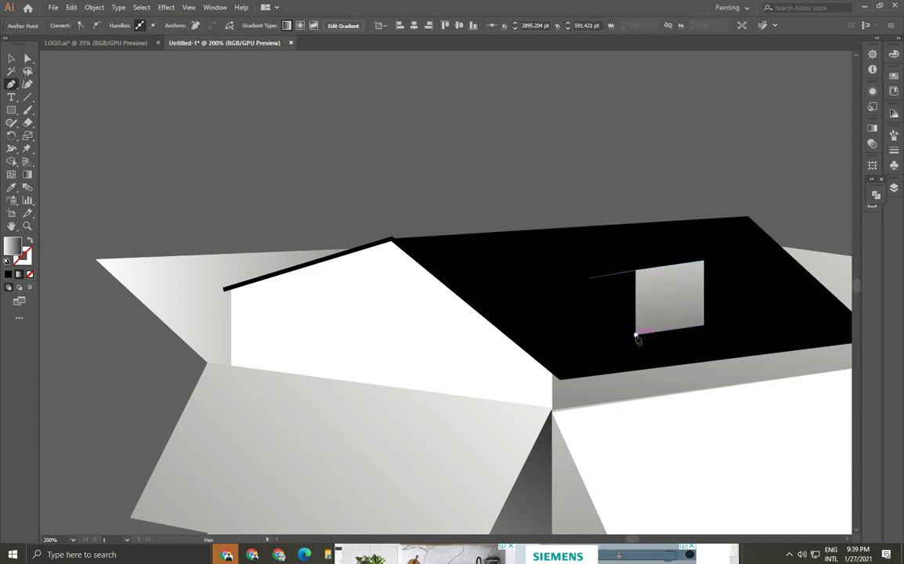
{"action": "left_click", "coordinate": [11, 59]}
{"action": "left_click", "coordinate": [404, 158]}
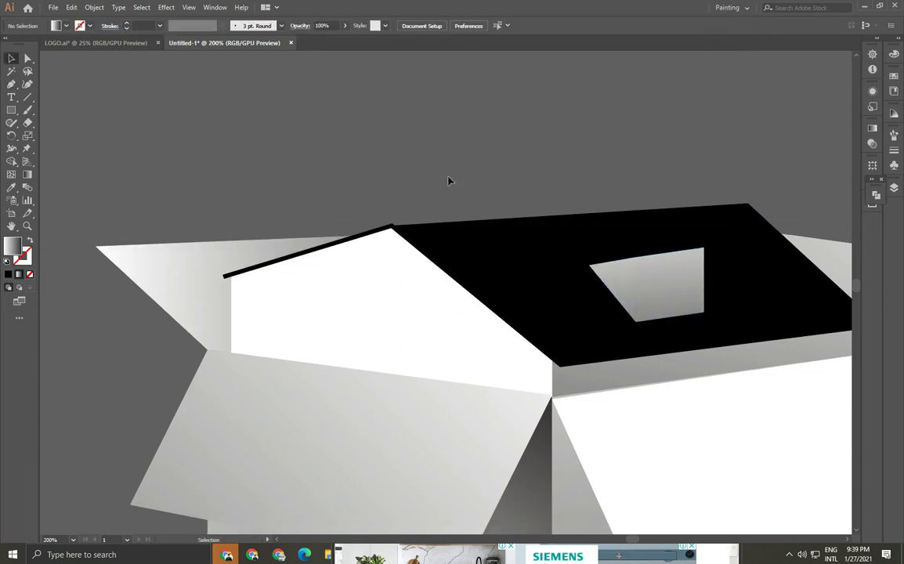
{"action": "scroll", "coordinate": [404, 158], "scroll_direction": "down", "scroll_amount": 5}
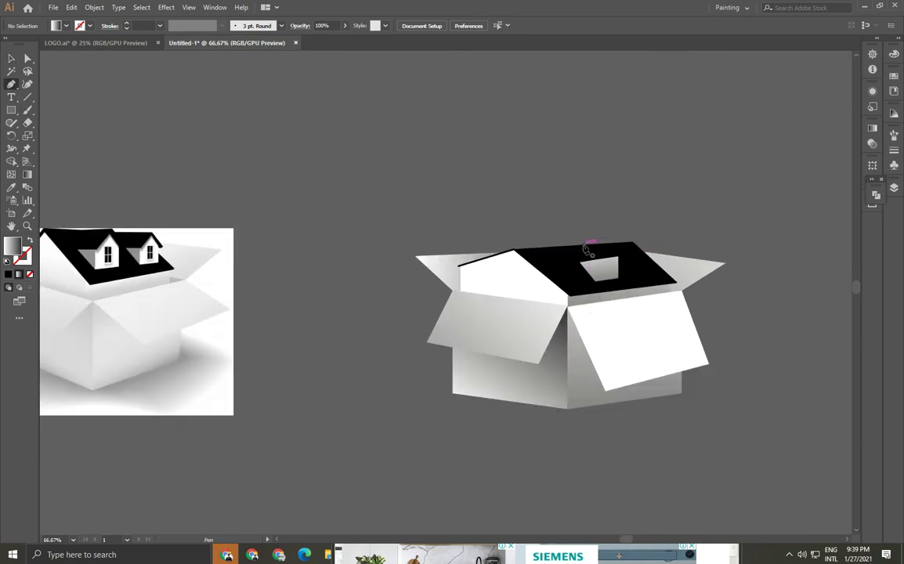
Add a point on the grey window's top edge and pull it up into a peak
{"action": "left_click", "coordinate": [14, 85]}
{"action": "scroll", "coordinate": [604, 265], "scroll_direction": "up", "scroll_amount": 3}
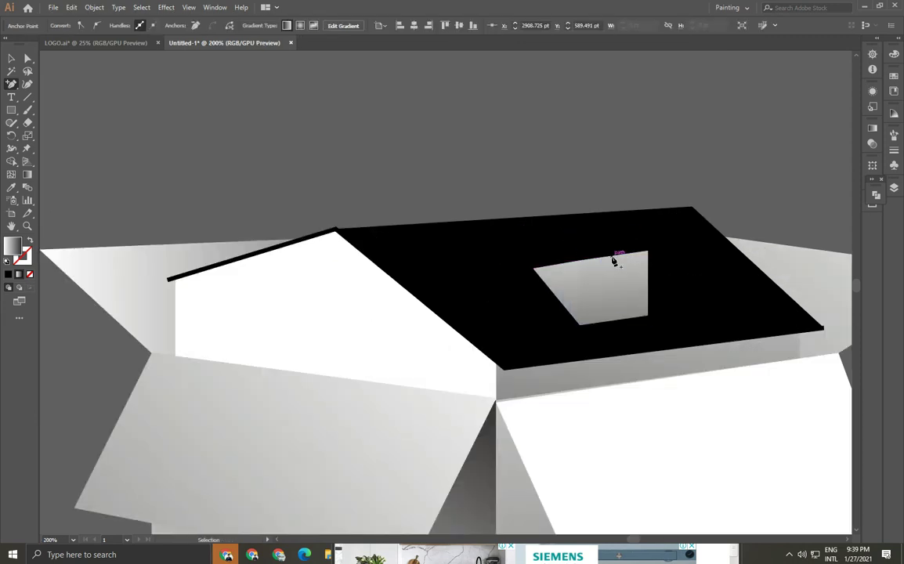
{"action": "left_click", "coordinate": [615, 261], "text": "ctrl"}
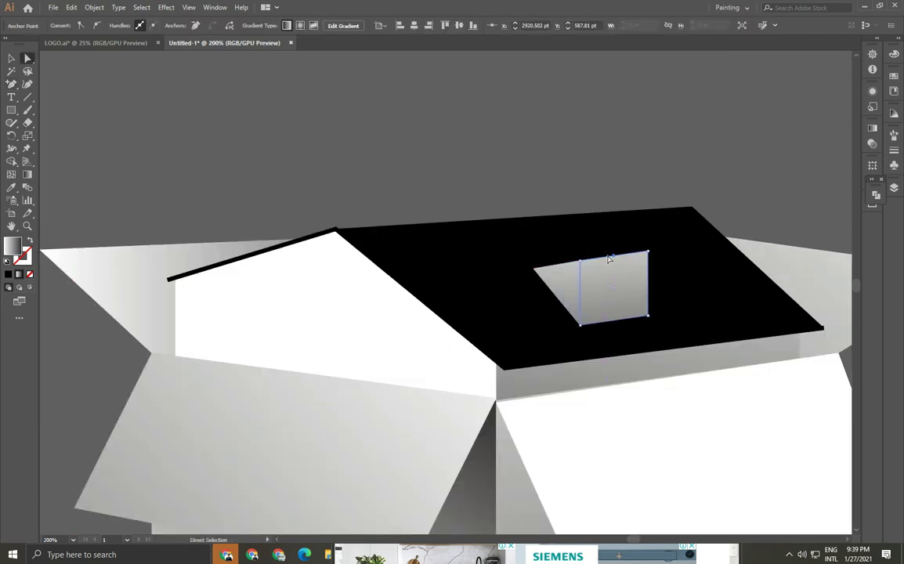
{"action": "left_click_drag", "start_coordinate": [614, 241], "coordinate": [613, 239]}
{"action": "scroll", "coordinate": [614, 258], "scroll_direction": "down", "scroll_amount": 3}
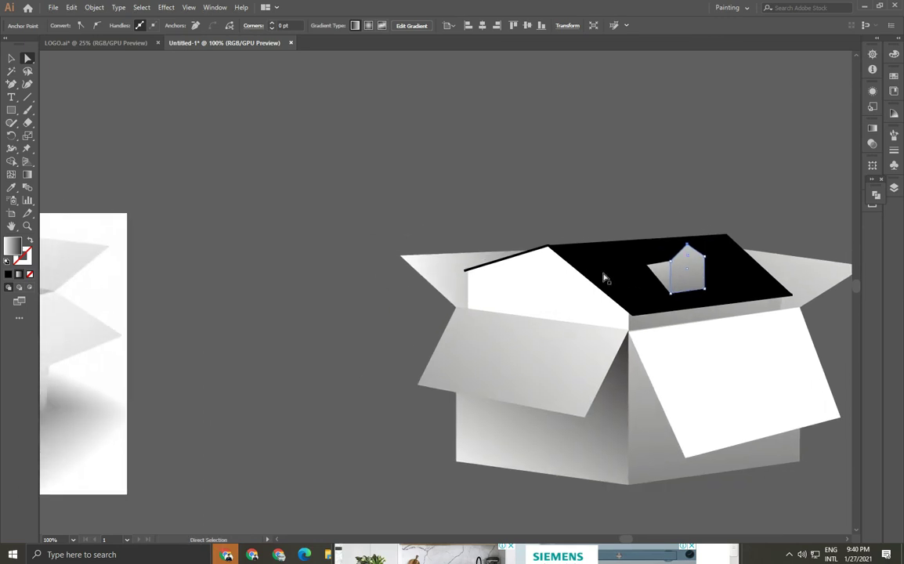
Fill the pointed dormer shape with white from the Fill swatches
{"action": "scroll", "coordinate": [624, 298], "scroll_direction": "up", "scroll_amount": 2}
{"action": "left_click_drag", "start_coordinate": [687, 292], "coordinate": [630, 260]}
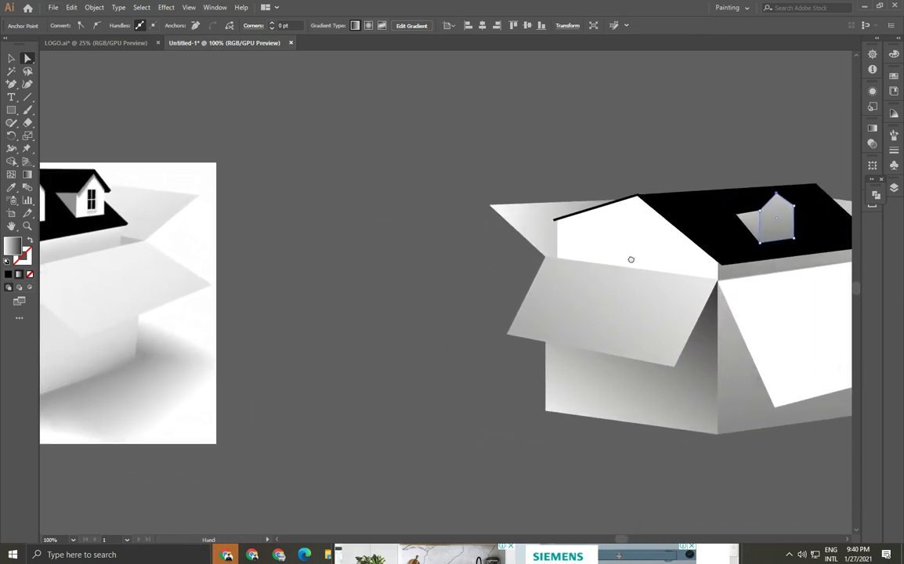
{"action": "left_click", "coordinate": [11, 58]}
{"action": "left_click", "coordinate": [776, 219]}
{"action": "left_click", "coordinate": [66, 25]}
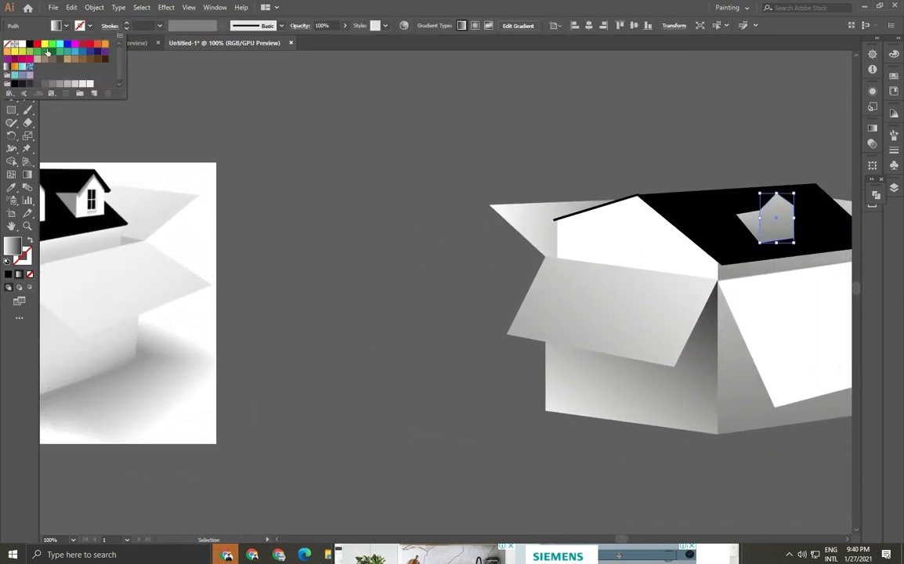
{"action": "left_click", "coordinate": [22, 44]}
{"action": "left_click", "coordinate": [393, 218]}
Draw a small square window on the dormer's front face
{"action": "scroll", "coordinate": [575, 312], "scroll_direction": "up", "scroll_amount": 3}
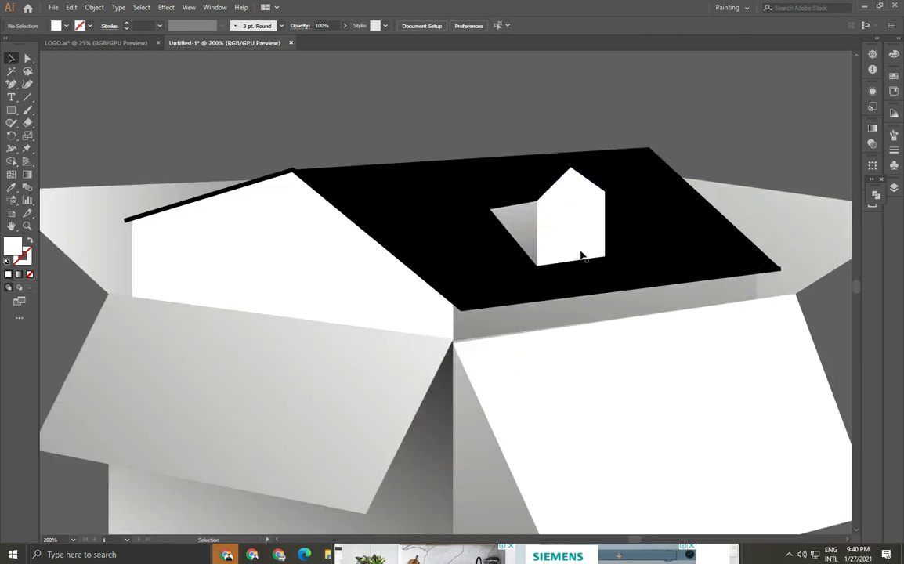
{"action": "scroll", "coordinate": [581, 255], "scroll_direction": "up", "scroll_amount": 2}
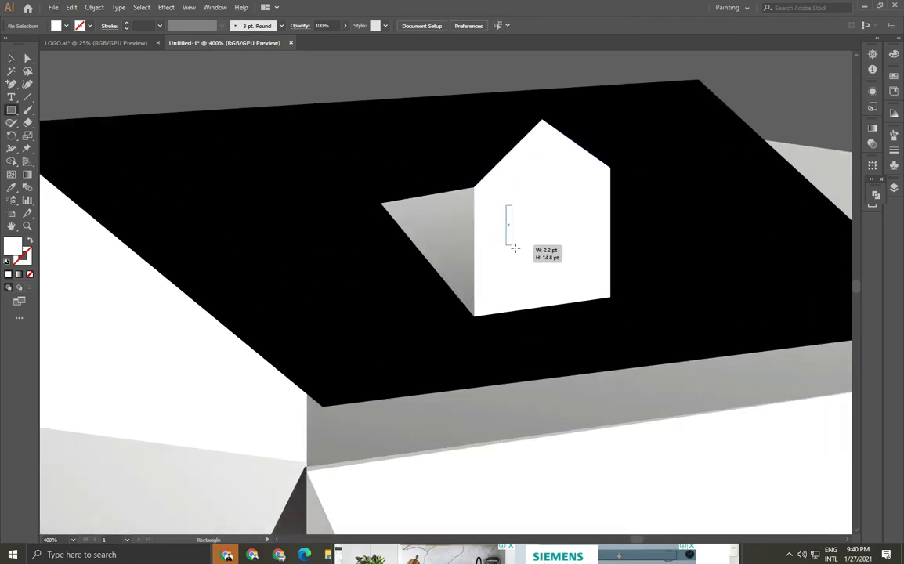
{"action": "left_click_drag", "start_coordinate": [515, 248], "coordinate": [560, 261]}
{"action": "scroll", "coordinate": [462, 195], "scroll_direction": "down", "scroll_amount": 3}
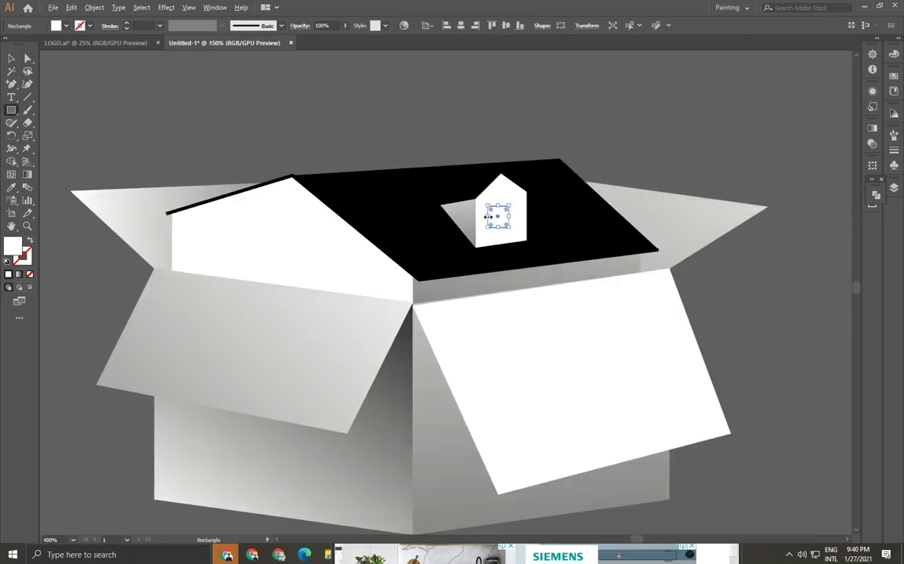
{"action": "scroll", "coordinate": [470, 229], "scroll_direction": "down", "scroll_amount": 3}
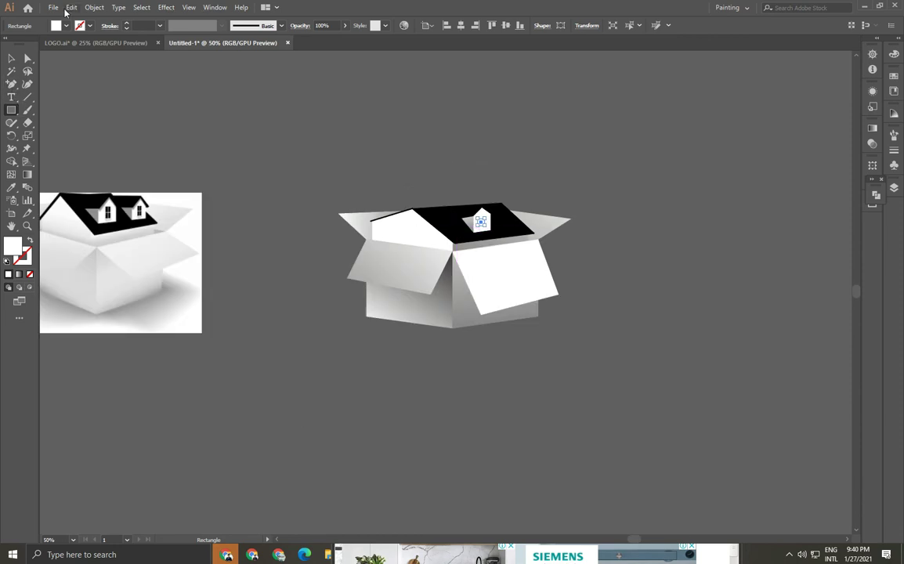
Eyedrop the roof's black onto the square window
{"action": "left_click", "coordinate": [93, 8]}
{"action": "left_click", "coordinate": [93, 7]}
{"action": "left_click", "coordinate": [94, 7]}
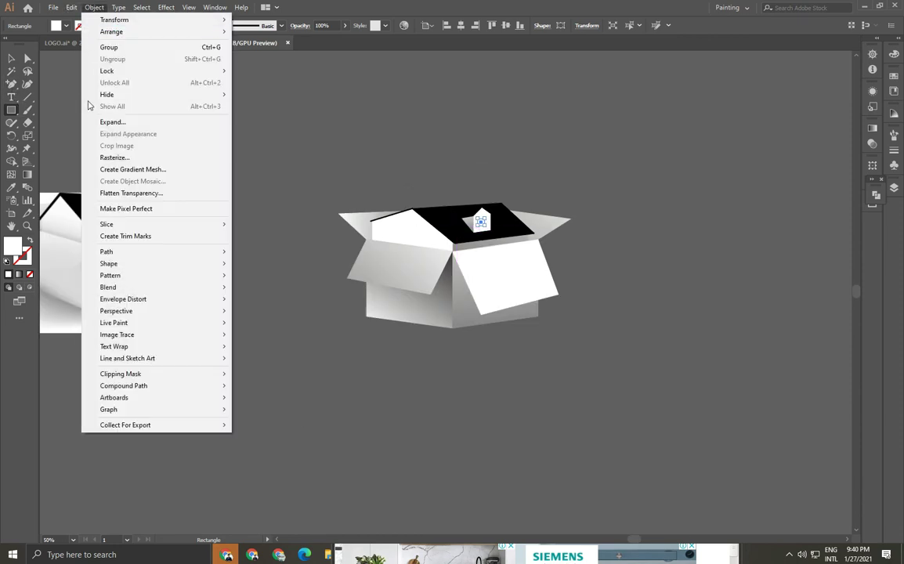
{"action": "key", "text": "Escape"}
{"action": "scroll", "coordinate": [249, 230], "scroll_direction": "up", "scroll_amount": 3}
{"action": "scroll", "coordinate": [250, 229], "scroll_direction": "up", "scroll_amount": 2}
{"action": "key", "text": "i"}
{"action": "left_click", "coordinate": [65, 133]}
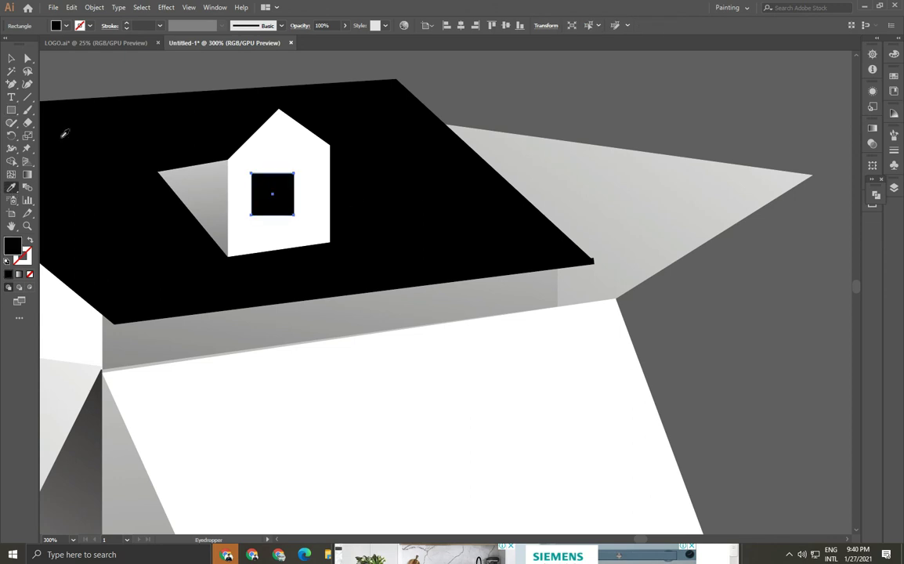
{"action": "key", "text": "v"}
Raise the window's right-side corner points so it slants with the dormer
{"action": "scroll", "coordinate": [342, 198], "scroll_direction": "up", "scroll_amount": 3}
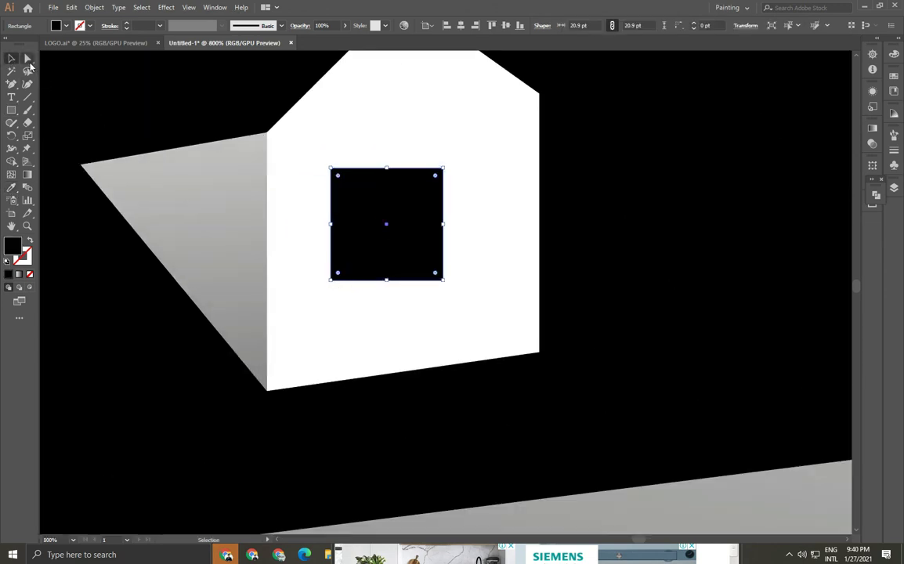
{"action": "left_click", "coordinate": [27, 59]}
{"action": "left_click", "coordinate": [443, 281]}
{"action": "left_click", "coordinate": [444, 172]}
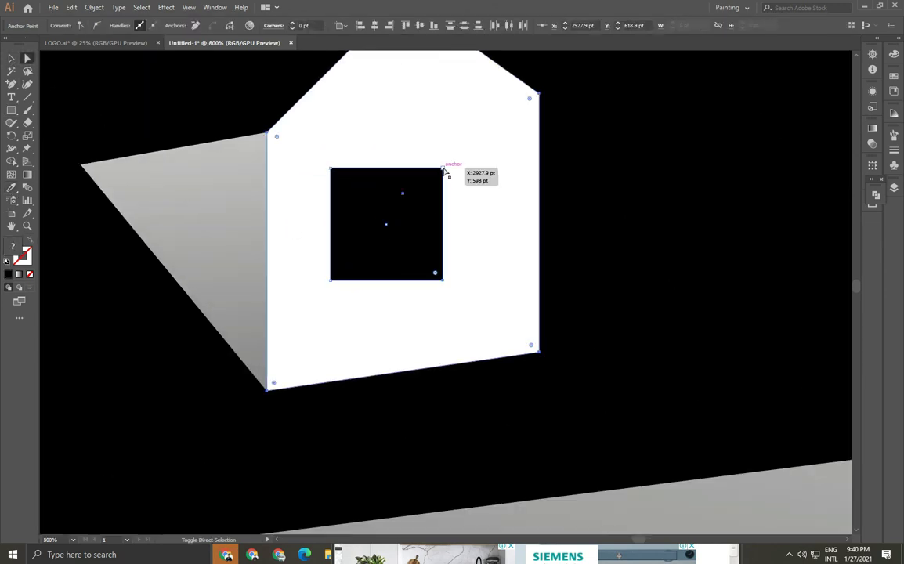
{"action": "scroll", "coordinate": [356, 131], "scroll_direction": "down", "scroll_amount": 3}
{"action": "scroll", "coordinate": [417, 191], "scroll_direction": "up", "scroll_amount": 1}
{"action": "left_click", "coordinate": [418, 191]}
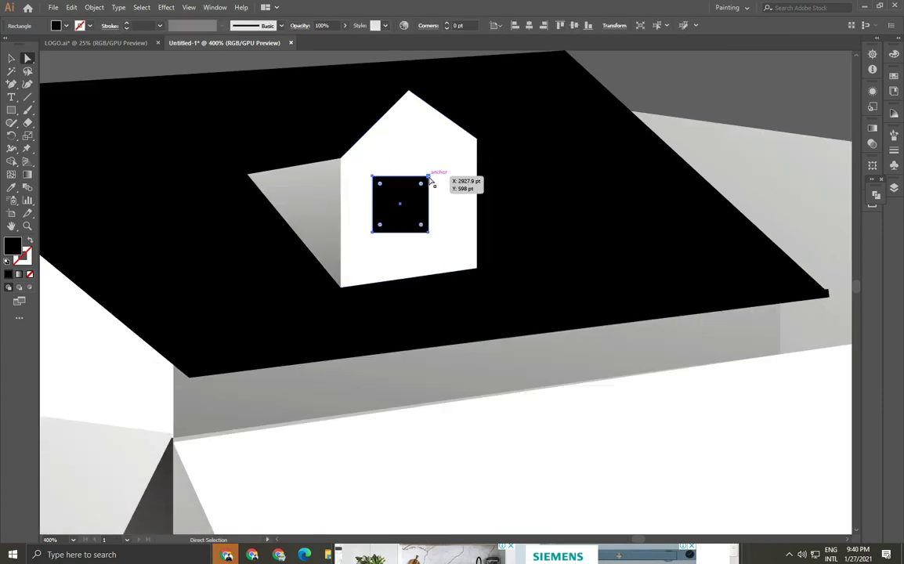
{"action": "left_click_drag", "start_coordinate": [430, 230], "coordinate": [406, 200]}
{"action": "key", "text": "v"}
Adjust the window's bottom-right corner, then deselect the finished window
{"action": "scroll", "coordinate": [406, 200], "scroll_direction": "down", "scroll_amount": 3}
{"action": "scroll", "coordinate": [389, 196], "scroll_direction": "up", "scroll_amount": 3}
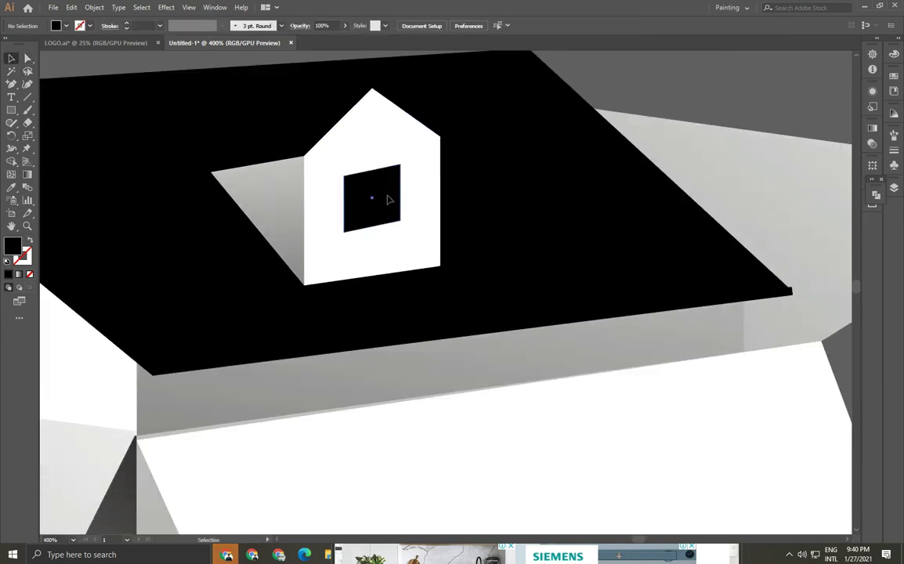
{"action": "scroll", "coordinate": [392, 203], "scroll_direction": "up", "scroll_amount": 3}
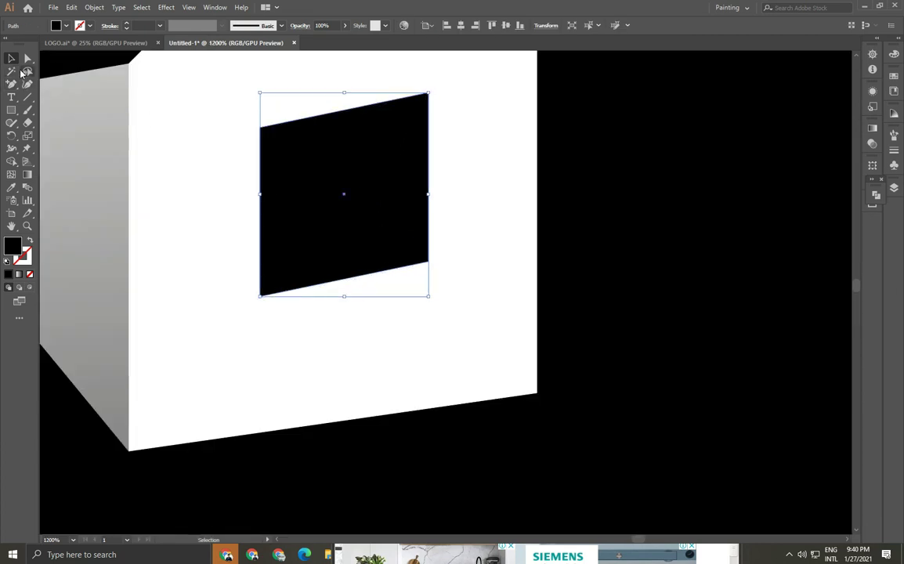
{"action": "key", "text": "a"}
{"action": "left_click", "coordinate": [427, 261]}
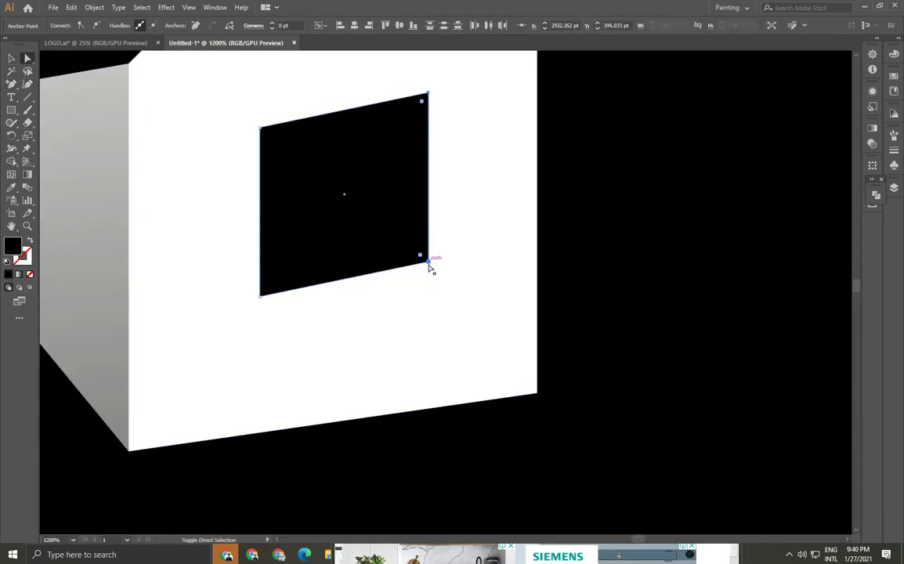
{"action": "left_click_drag", "start_coordinate": [427, 262], "coordinate": [429, 272]}
{"action": "scroll", "coordinate": [369, 236], "scroll_direction": "down", "scroll_amount": 3}
{"action": "key", "text": "v"}
{"action": "key", "text": "ctrl+shift+a"}
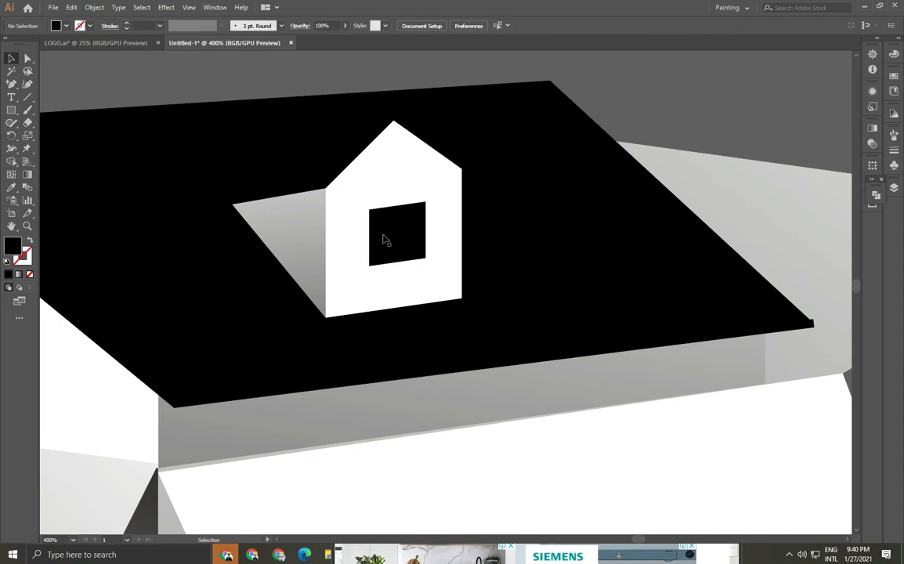
{"action": "scroll", "coordinate": [384, 239], "scroll_direction": "up", "scroll_amount": 2}
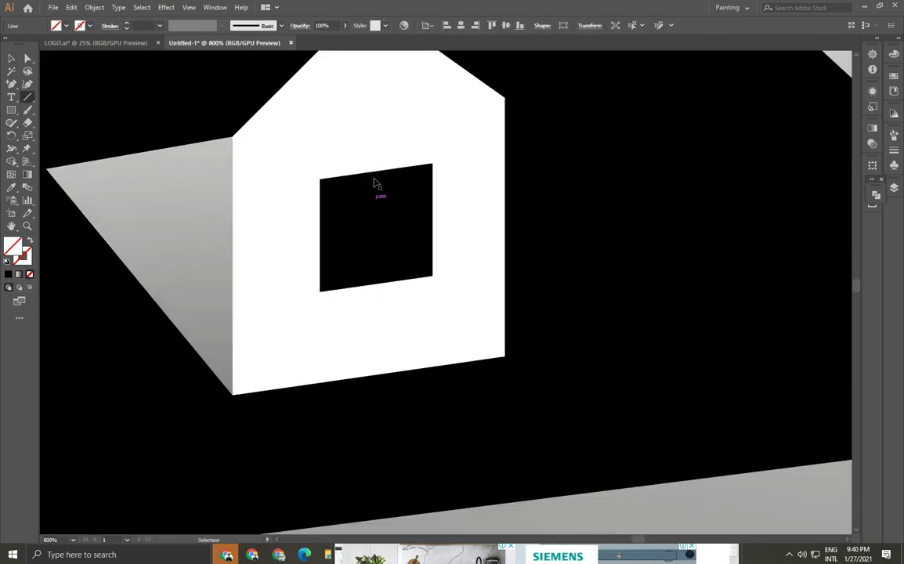
Draw a vertical and a horizontal line crossing the window and select both
{"action": "left_click_drag", "start_coordinate": [371, 123], "coordinate": [376, 340]}
{"action": "left_click_drag", "start_coordinate": [228, 251], "coordinate": [475, 214]}
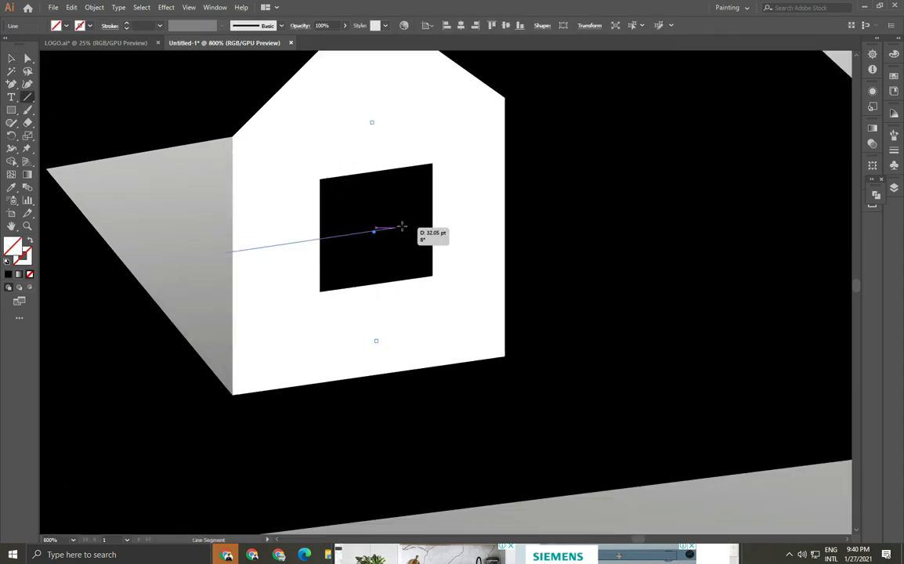
{"action": "key", "text": "v"}
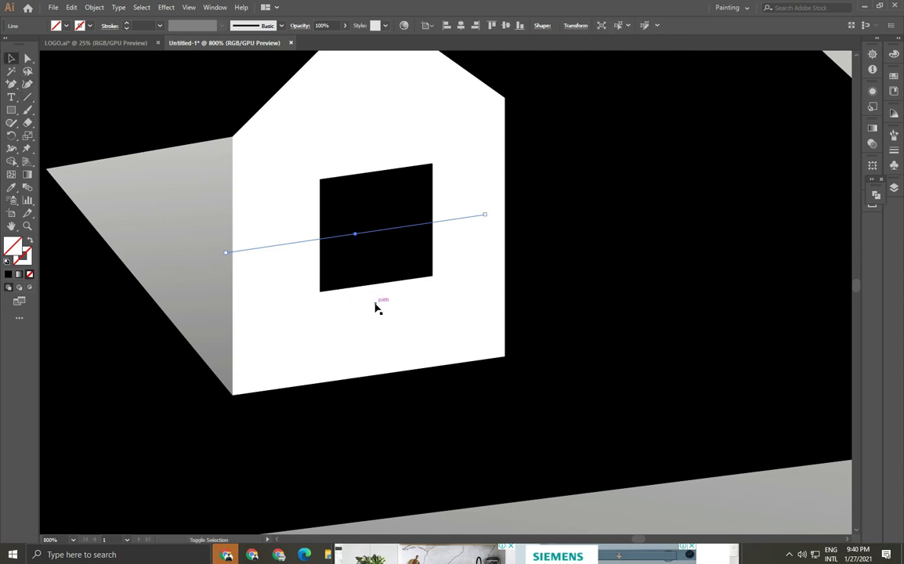
{"action": "left_click", "coordinate": [375, 306], "text": "shift"}
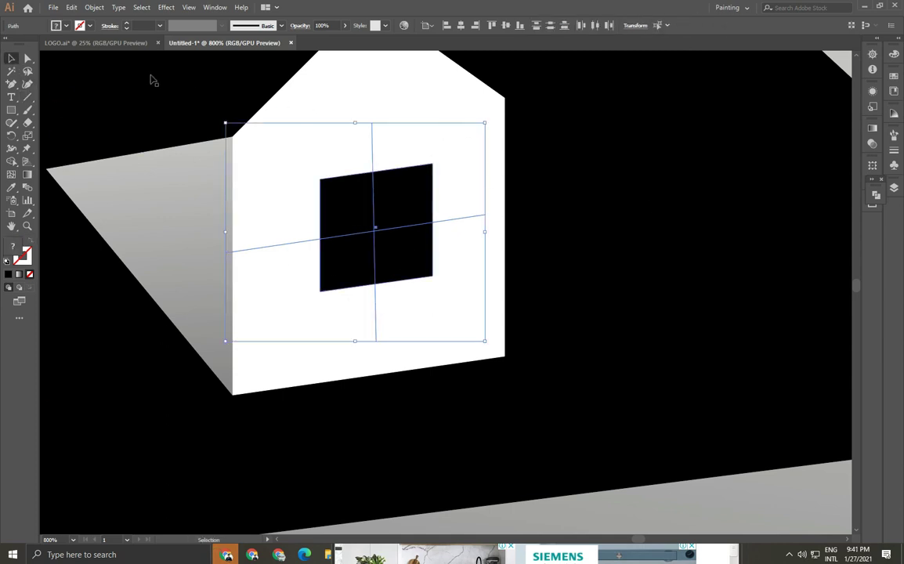
{"action": "left_click", "coordinate": [396, 258]}
{"action": "left_click", "coordinate": [285, 245]}
{"action": "left_click", "coordinate": [372, 177], "text": "shift"}
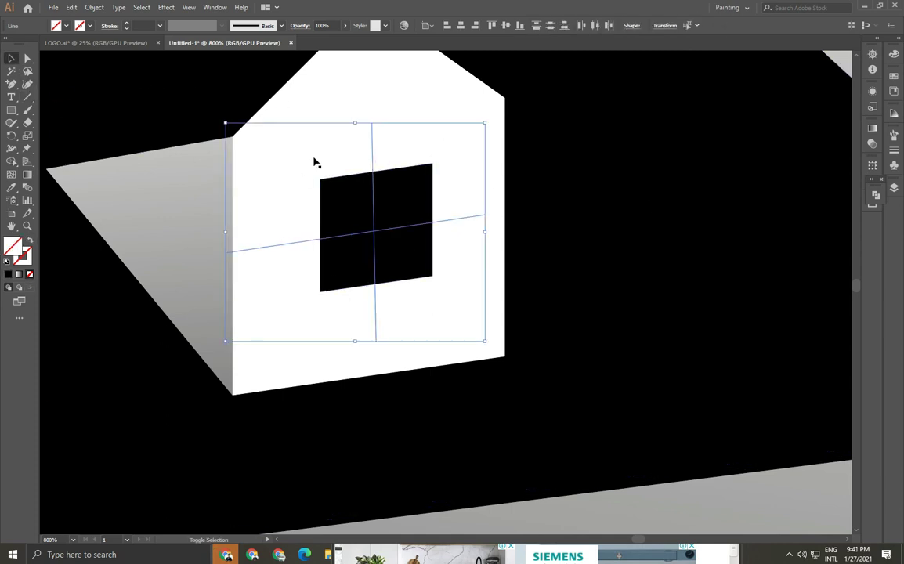
{"action": "key", "text": "ctrl+z"}
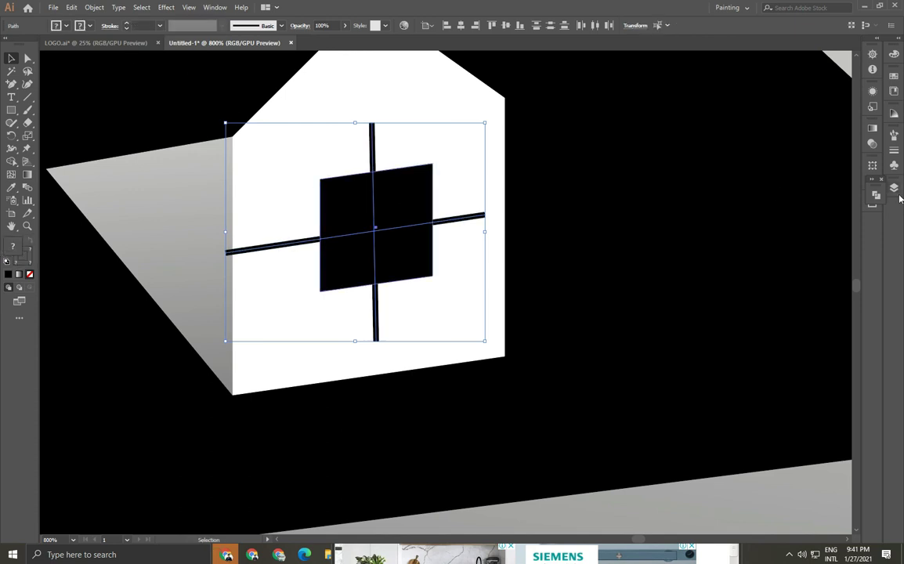
Divide the window into four panes with Pathfinder and align the bottom-left pane
{"action": "left_click", "coordinate": [875, 194]}
{"action": "left_click", "coordinate": [771, 222]}
{"action": "key", "text": "ctrl+z"}
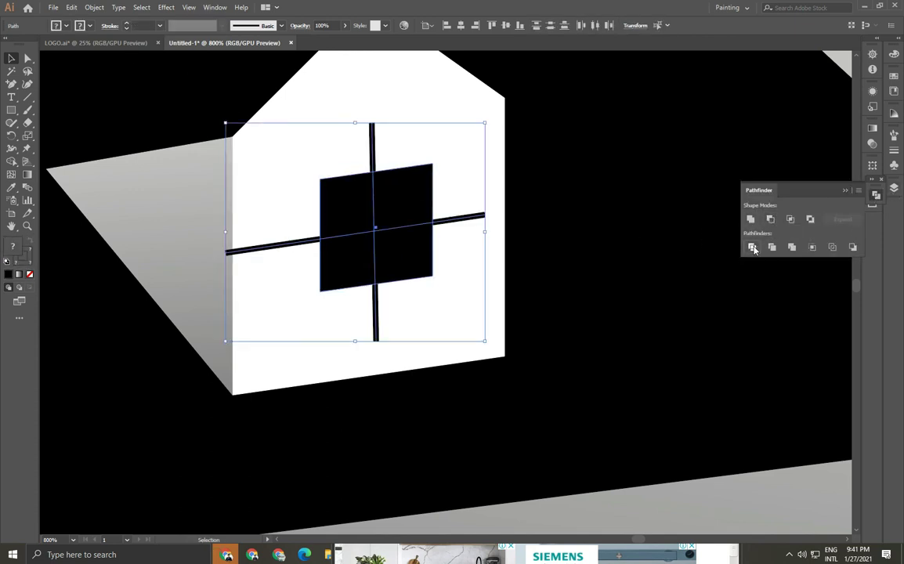
{"action": "key", "text": "ctrl+shift+z"}
{"action": "double_click", "coordinate": [396, 220]}
{"action": "left_click_drag", "start_coordinate": [395, 216], "coordinate": [339, 265]}
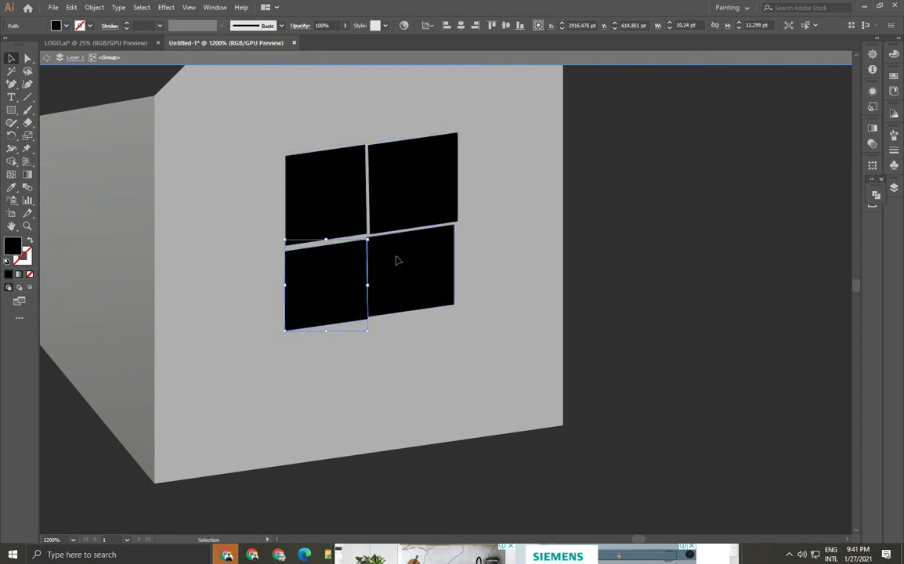
{"action": "left_click_drag", "start_coordinate": [397, 258], "coordinate": [399, 259]}
Exit isolation mode and zoom out to see the whole box
{"action": "key", "text": "ctrl+0"}
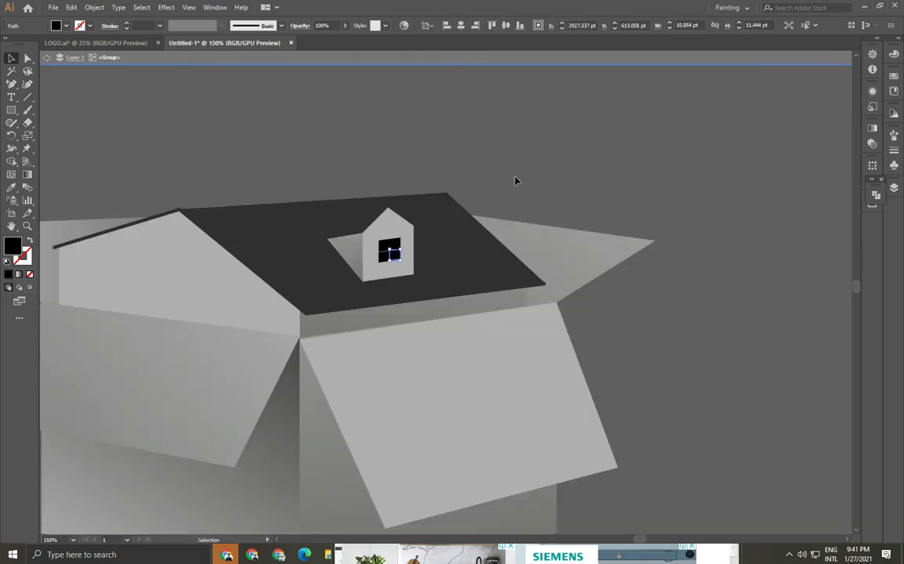
{"action": "key", "text": "Escape"}
{"action": "scroll", "coordinate": [434, 256], "scroll_direction": "up", "scroll_amount": 4}
{"action": "scroll", "coordinate": [464, 257], "scroll_direction": "up", "scroll_amount": 2}
{"action": "key", "text": "ctrl+0"}
Group the dormer and its window pieces together
{"action": "scroll", "coordinate": [439, 258], "scroll_direction": "up", "scroll_amount": 4}
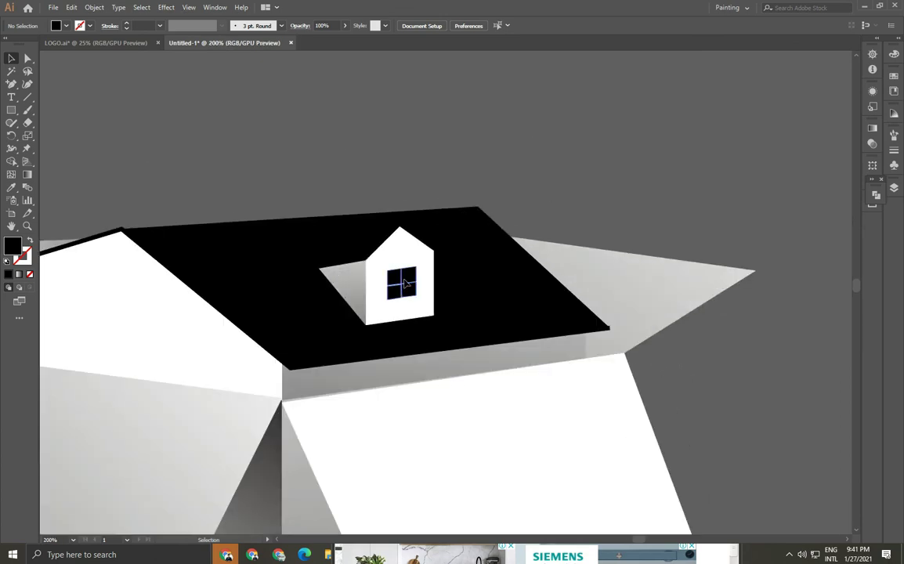
{"action": "scroll", "coordinate": [403, 262], "scroll_direction": "up", "scroll_amount": 2}
{"action": "left_click", "coordinate": [406, 201]}
{"action": "key", "text": "ctrl+0"}
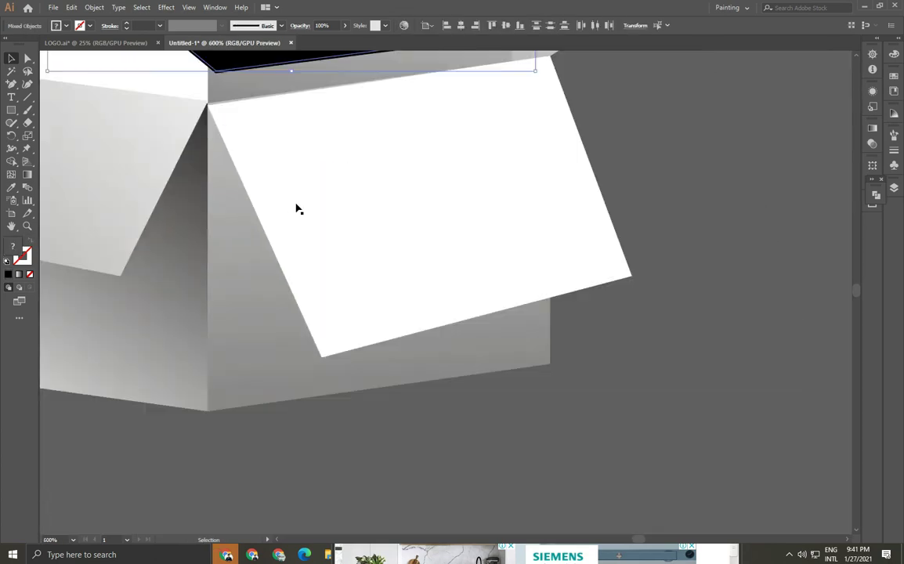
{"action": "scroll", "coordinate": [396, 338], "scroll_direction": "up", "scroll_amount": 3}
{"action": "scroll", "coordinate": [298, 263], "scroll_direction": "up", "scroll_amount": 1}
{"action": "scroll", "coordinate": [372, 296], "scroll_direction": "up", "scroll_amount": 1}
{"action": "left_click", "coordinate": [371, 297]}
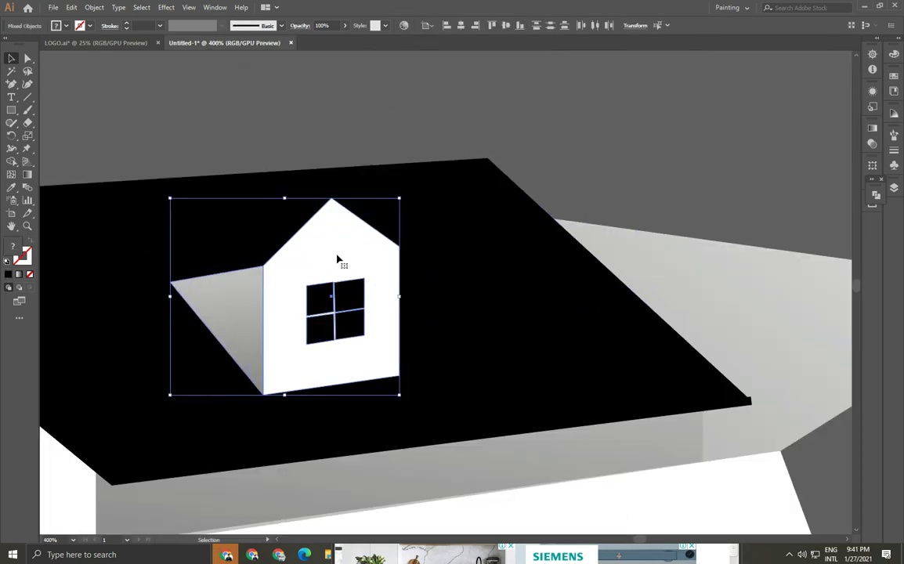
{"action": "right_click", "coordinate": [304, 232]}
{"action": "left_click", "coordinate": [336, 290]}
{"action": "right_click", "coordinate": [305, 225]}
{"action": "left_click", "coordinate": [287, 227]}
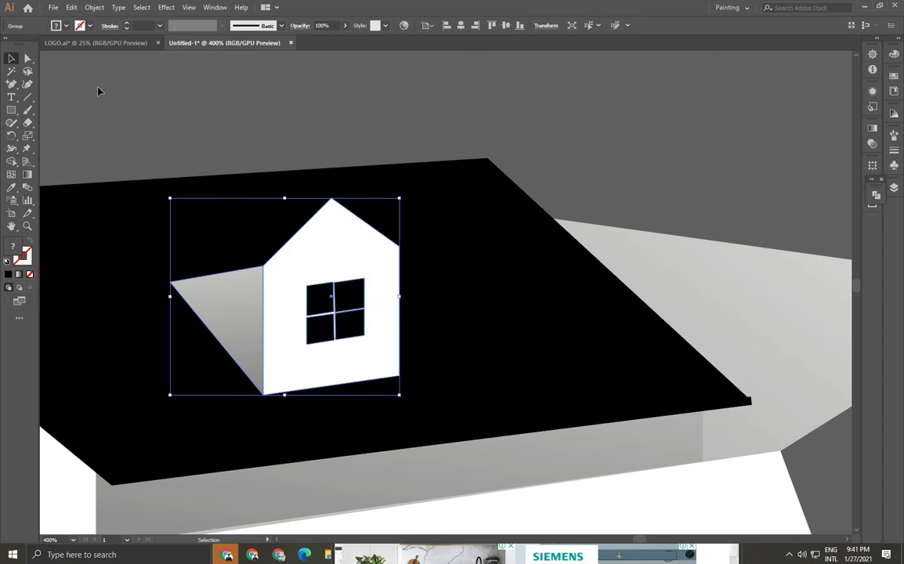
Copy and Paste in Front the dormer, then move the copy right and shrink it
{"action": "left_click", "coordinate": [71, 7]}
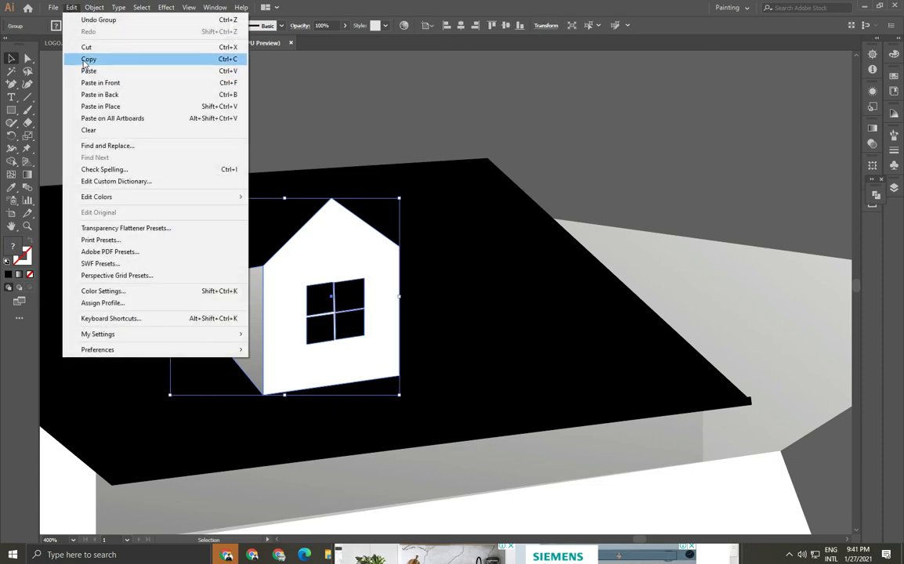
{"action": "left_click", "coordinate": [88, 59]}
{"action": "left_click", "coordinate": [71, 7]}
{"action": "left_click", "coordinate": [101, 82]}
{"action": "mouse_move", "coordinate": [373, 258]}
{"action": "left_mouse_down"}
{"action": "mouse_move", "coordinate": [467, 251]}
{"action": "mouse_move", "coordinate": [549, 223]}
{"action": "left_mouse_up"}
{"action": "left_click_drag", "start_coordinate": [343, 161], "coordinate": [435, 235]}
{"action": "left_click_drag", "start_coordinate": [535, 296], "coordinate": [524, 248]}
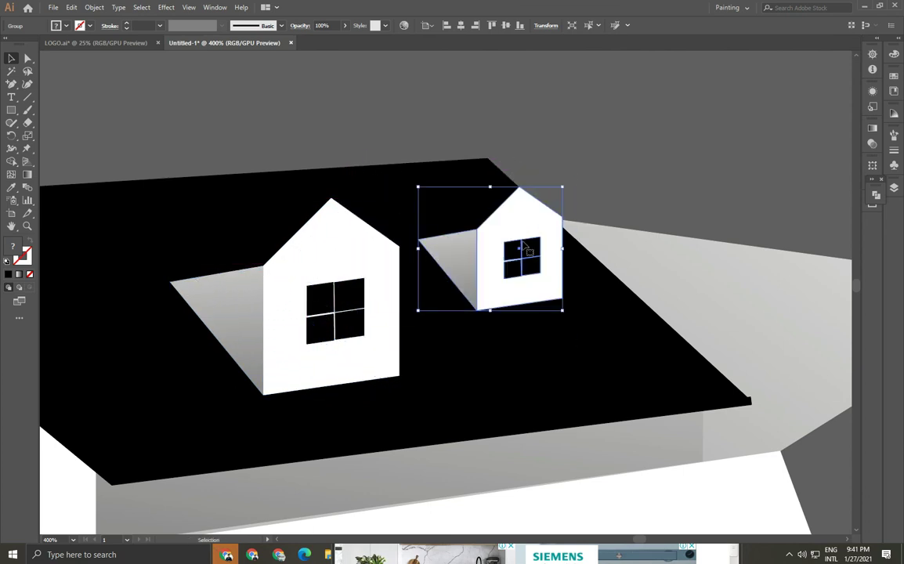
Fine-tune the small dormer's size and position beside the original
{"action": "scroll", "coordinate": [521, 244], "scroll_direction": "down", "scroll_amount": 2}
{"action": "scroll", "coordinate": [499, 299], "scroll_direction": "down", "scroll_amount": 2}
{"action": "scroll", "coordinate": [523, 300], "scroll_direction": "down", "scroll_amount": 2}
{"action": "scroll", "coordinate": [552, 309], "scroll_direction": "down", "scroll_amount": 1}
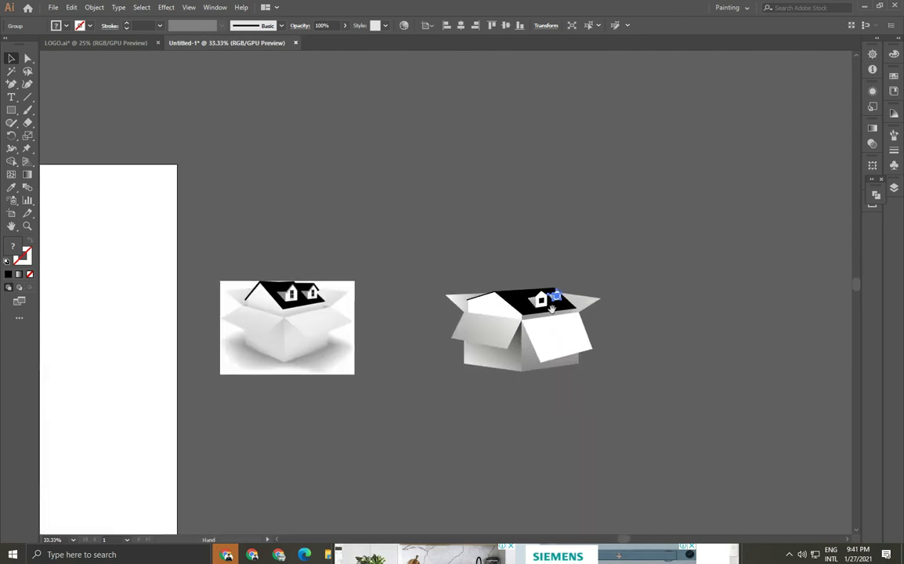
{"action": "scroll", "coordinate": [552, 309], "scroll_direction": "up", "scroll_amount": 5}
{"action": "scroll", "coordinate": [548, 344], "scroll_direction": "up", "scroll_amount": 2}
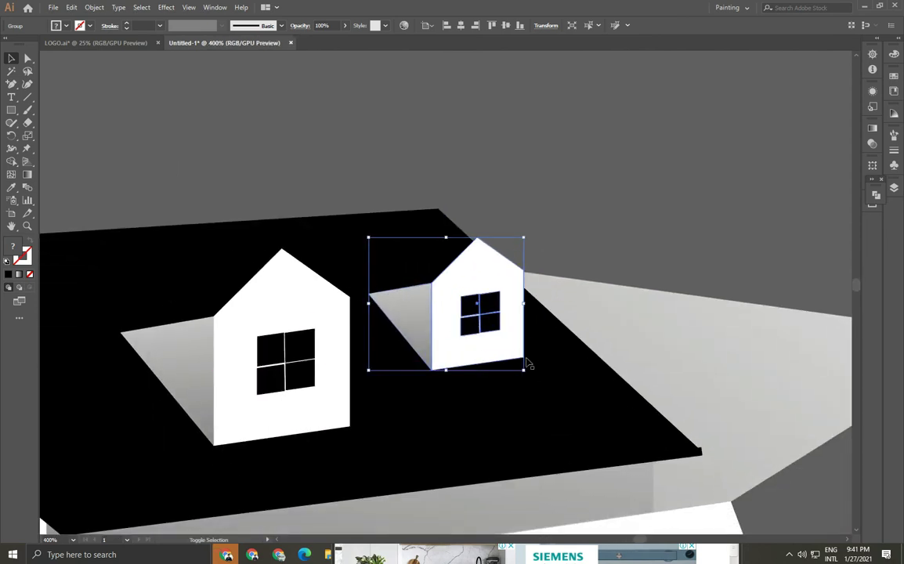
{"action": "mouse_move", "coordinate": [513, 362]}
{"action": "left_mouse_down"}
{"action": "mouse_move", "coordinate": [529, 368]}
{"action": "mouse_move", "coordinate": [546, 348]}
{"action": "mouse_move", "coordinate": [587, 346]}
{"action": "left_mouse_up"}
{"action": "scroll", "coordinate": [482, 349], "scroll_direction": "down", "scroll_amount": 3}
{"action": "left_click_drag", "start_coordinate": [469, 350], "coordinate": [465, 349]}
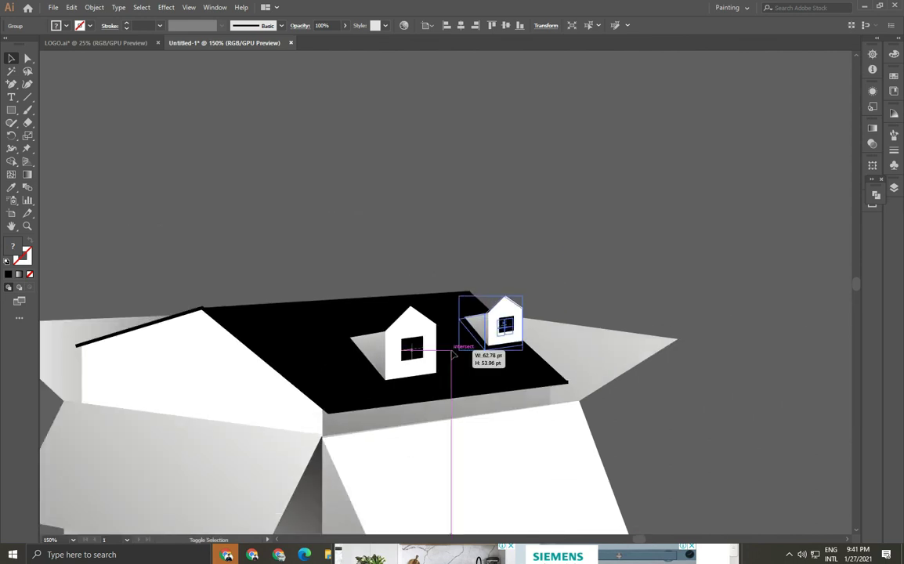
{"action": "scroll", "coordinate": [465, 344], "scroll_direction": "down", "scroll_amount": 10}
{"action": "scroll", "coordinate": [400, 200], "scroll_direction": "up", "scroll_amount": 6}
{"action": "scroll", "coordinate": [401, 200], "scroll_direction": "up", "scroll_amount": 8}
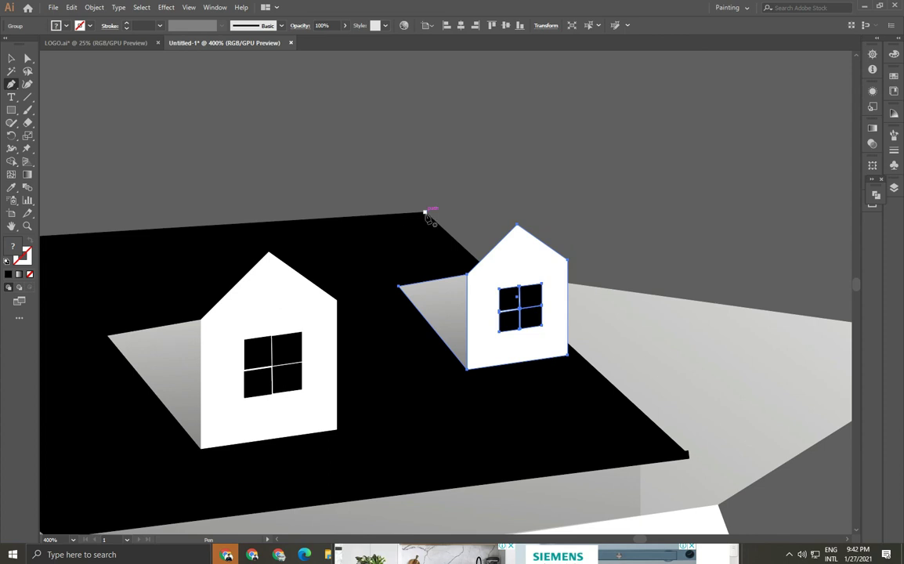
Draw a black patch from the roof's back edge to the small dormer's peak and lower corner
{"action": "left_click", "coordinate": [424, 211]}
{"action": "left_click", "coordinate": [517, 227]}
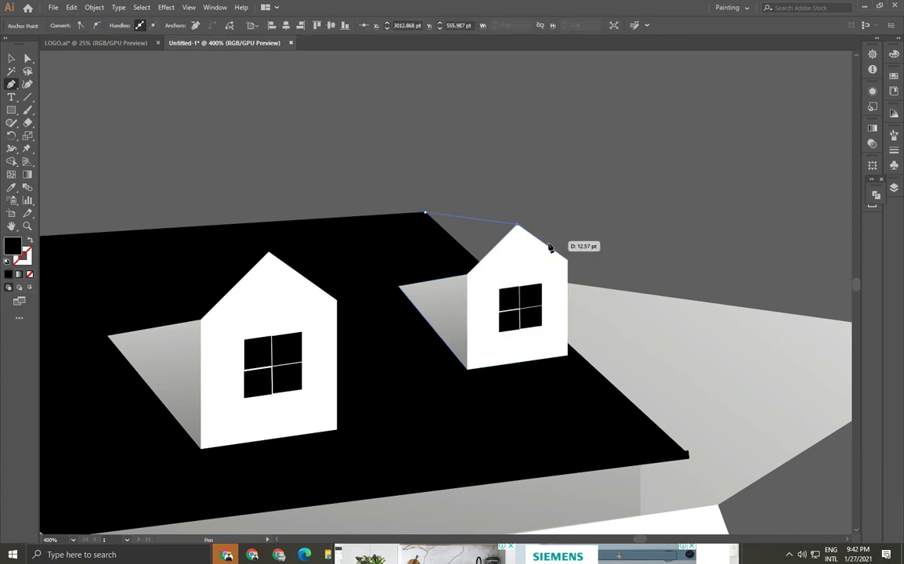
{"action": "left_click", "coordinate": [468, 277]}
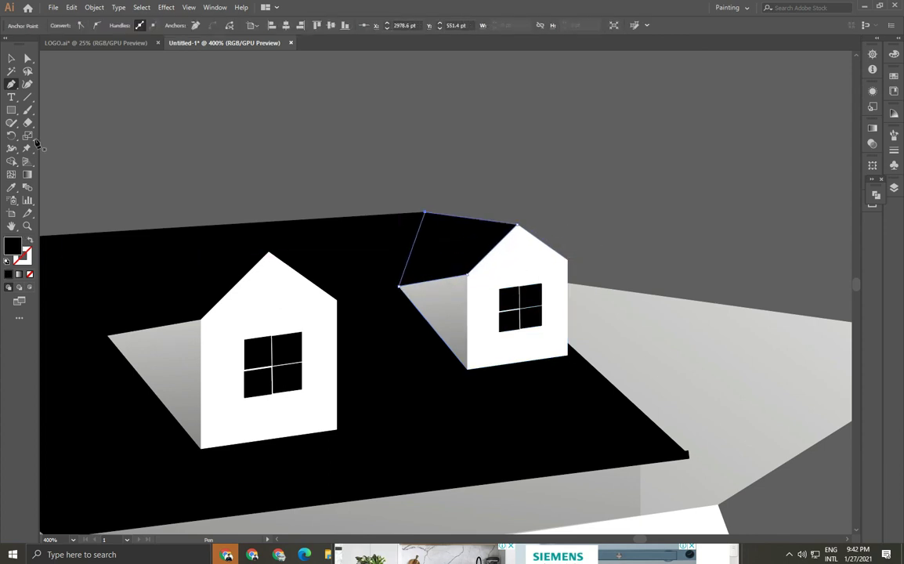
{"action": "key", "text": "v"}
{"action": "key", "text": "ctrl+minus"}
{"action": "key", "text": "ctrl+minus"}
{"action": "key", "text": "ctrl+minus"}
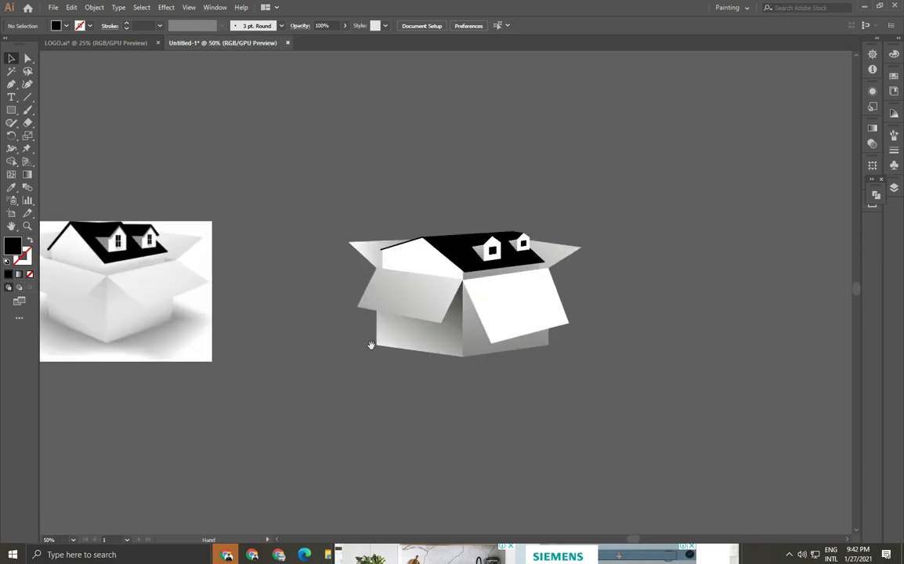
{"action": "key", "text": "ctrl+plus"}
{"action": "key", "text": "ctrl+plus"}
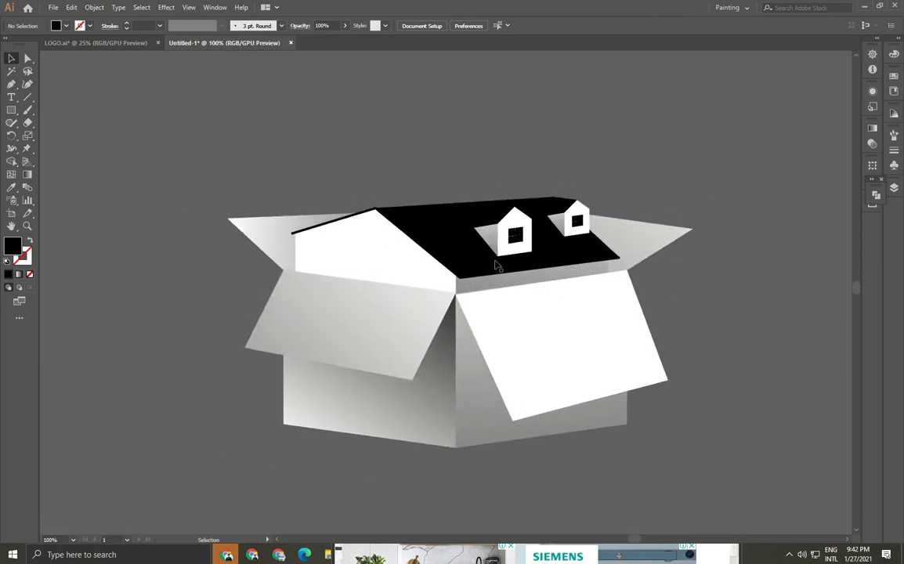
{"action": "scroll", "coordinate": [495, 266], "scroll_direction": "up", "scroll_amount": 3}
{"action": "scroll", "coordinate": [540, 237], "scroll_direction": "down", "scroll_amount": 3}
{"action": "scroll", "coordinate": [640, 252], "scroll_direction": "up", "scroll_amount": 3}
{"action": "scroll", "coordinate": [687, 304], "scroll_direction": "down", "scroll_amount": 4}
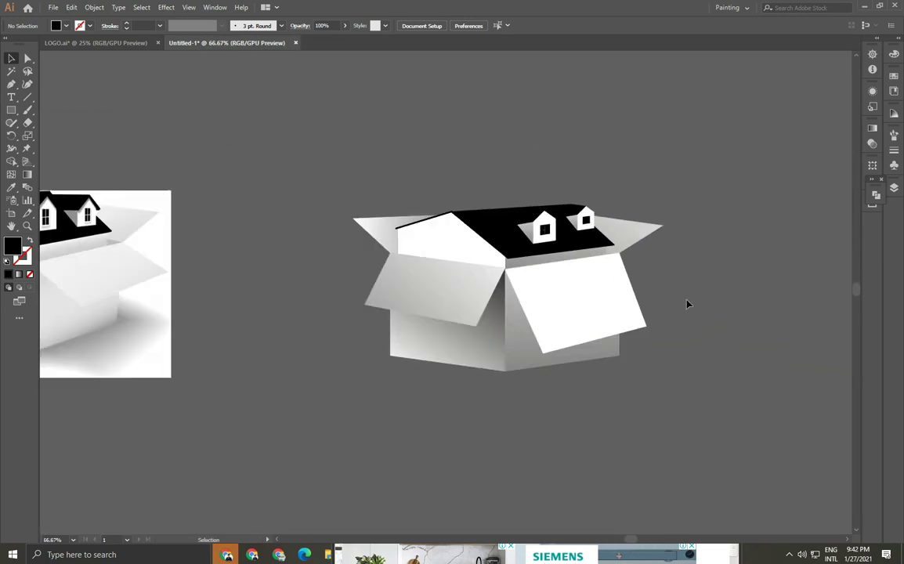
{"action": "scroll", "coordinate": [523, 346], "scroll_direction": "right", "scroll_amount": 1}
{"action": "scroll", "coordinate": [295, 225], "scroll_direction": "up", "scroll_amount": 2}
{"action": "scroll", "coordinate": [268, 254], "scroll_direction": "down", "scroll_amount": 3}
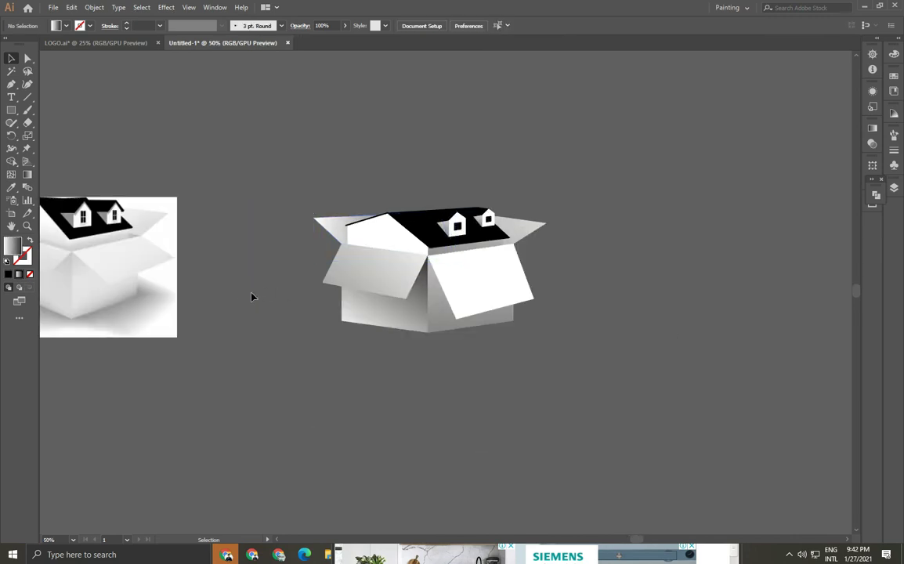
Draw a new artboard, Artboard 2, around the whole box illustration
{"action": "scroll", "coordinate": [352, 274], "scroll_direction": "up", "scroll_amount": 3}
{"action": "scroll", "coordinate": [579, 235], "scroll_direction": "up", "scroll_amount": 3}
{"action": "scroll", "coordinate": [635, 197], "scroll_direction": "up", "scroll_amount": 2}
{"action": "scroll", "coordinate": [543, 208], "scroll_direction": "down", "scroll_amount": 1}
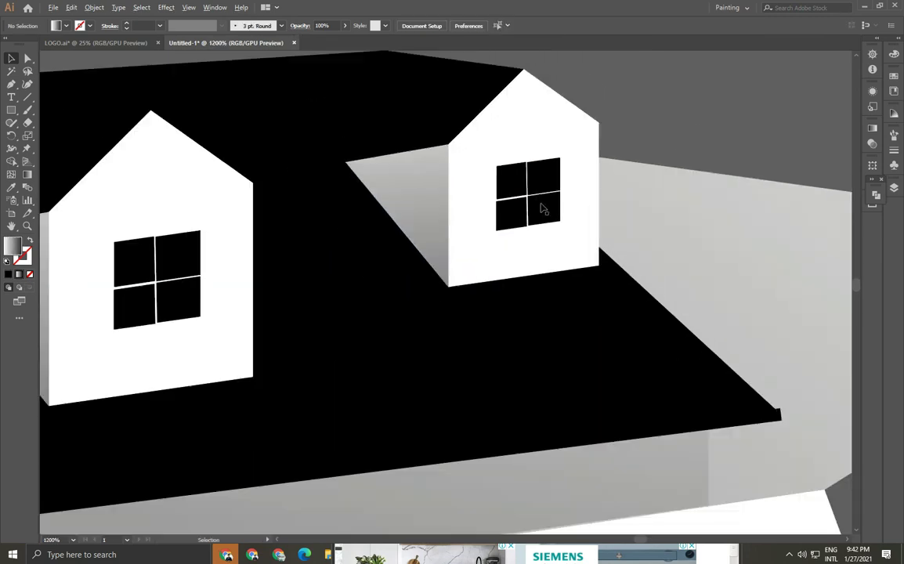
{"action": "scroll", "coordinate": [595, 251], "scroll_direction": "down", "scroll_amount": 5}
{"action": "scroll", "coordinate": [414, 273], "scroll_direction": "down", "scroll_amount": 1}
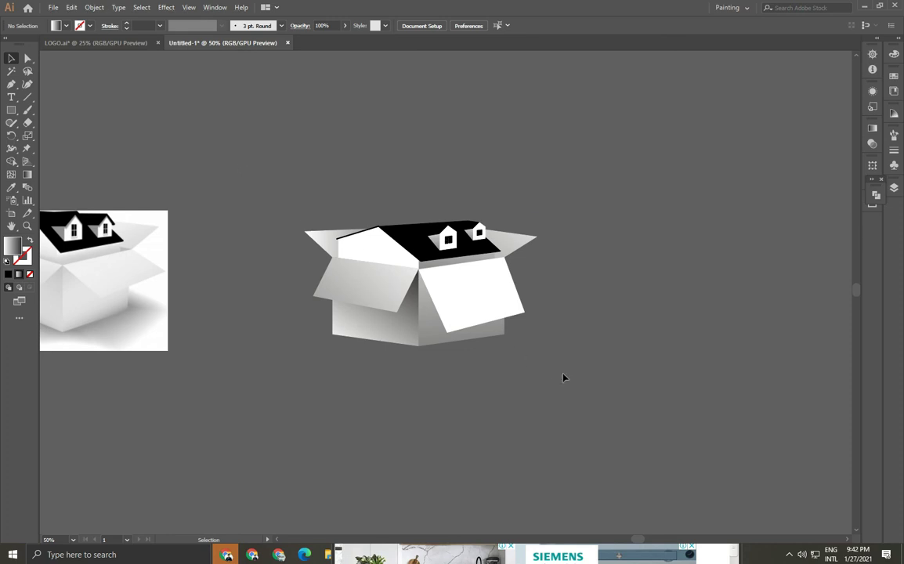
{"action": "right_click", "coordinate": [468, 307]}
{"action": "left_click", "coordinate": [400, 388]}
{"action": "key", "text": "ctrl+1"}
{"action": "left_click", "coordinate": [339, 454]}
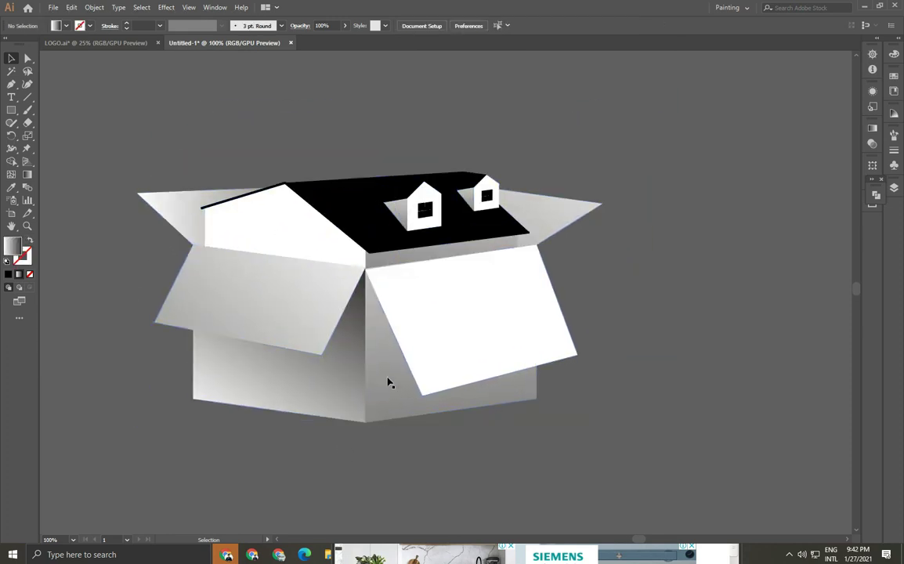
{"action": "left_click", "coordinate": [390, 382]}
{"action": "key", "text": "ctrl+minus"}
{"action": "left_click", "coordinate": [545, 403]}
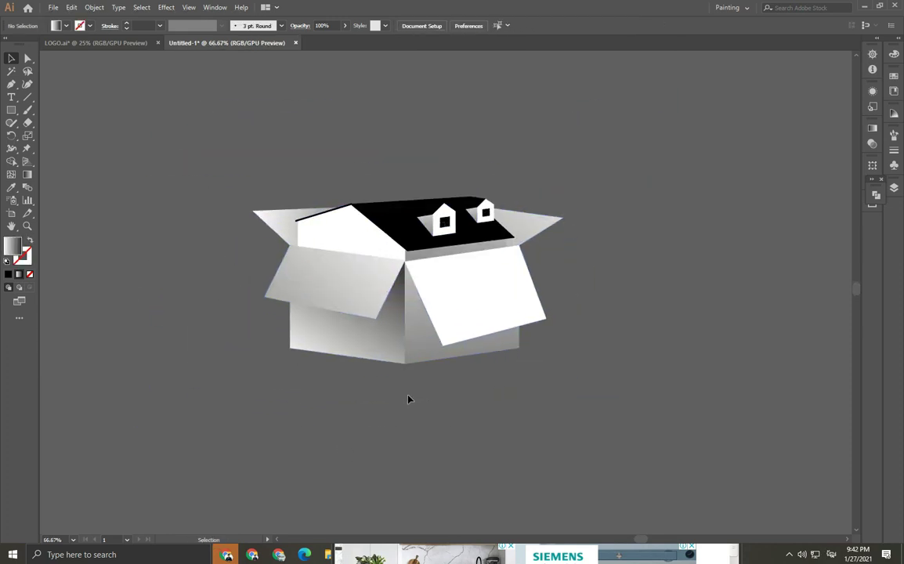
{"action": "left_click", "coordinate": [11, 214]}
{"action": "mouse_move", "coordinate": [199, 96]}
{"action": "left_mouse_down"}
{"action": "mouse_move", "coordinate": [424, 383]}
{"action": "mouse_move", "coordinate": [615, 445]}
{"action": "left_mouse_up"}
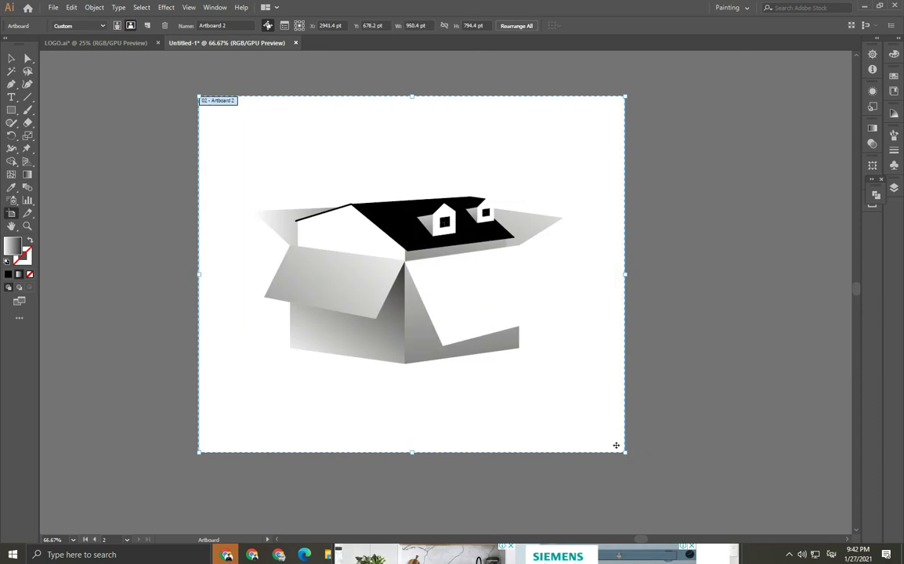
Give the front flap a grey gradient running from top toward lower right
{"action": "left_click", "coordinate": [441, 311]}
{"action": "double_click", "coordinate": [470, 312]}
{"action": "key", "text": "i"}
{"action": "left_click", "coordinate": [429, 329]}
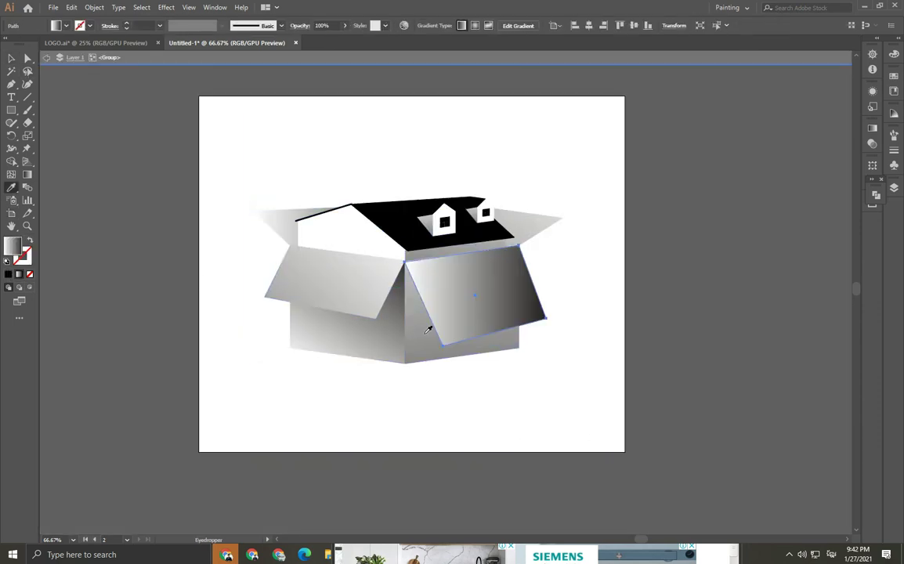
{"action": "key", "text": "g"}
{"action": "left_click_drag", "start_coordinate": [400, 169], "coordinate": [713, 532]}
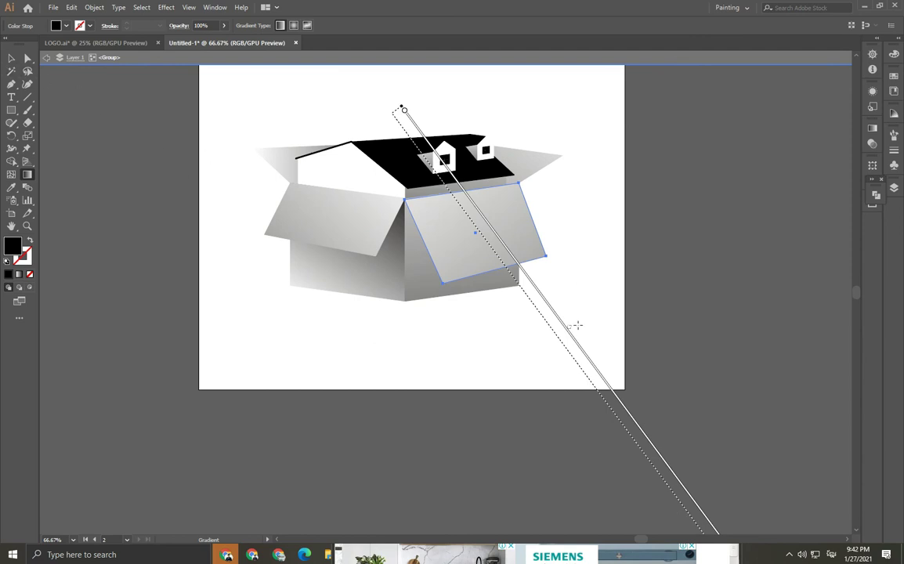
{"action": "key", "text": "v"}
Move the whole box toward the centre of Artboard 2
{"action": "key", "text": "ctrl+minus"}
{"action": "key", "text": "ctrl+minus"}
{"action": "key", "text": "ctrl+minus"}
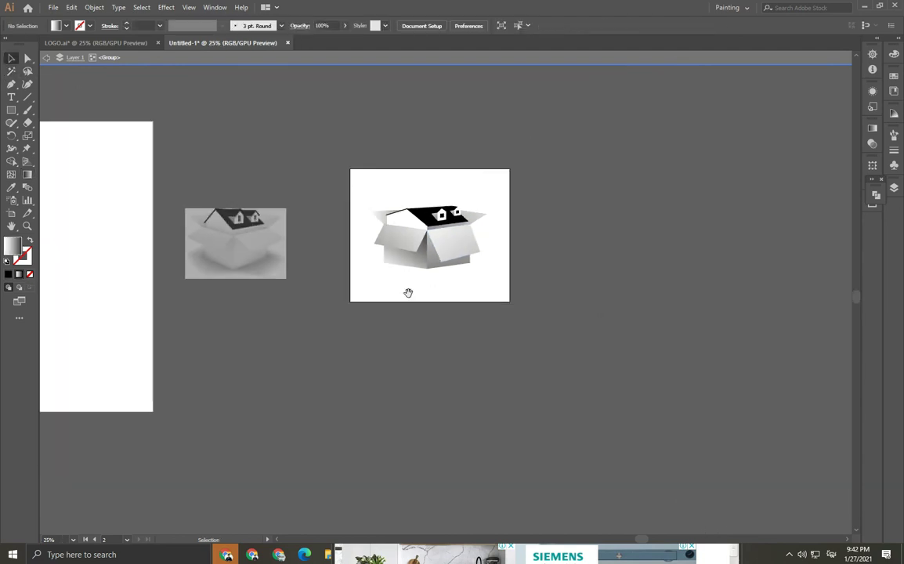
{"action": "key", "text": "ctrl+plus"}
{"action": "key", "text": "ctrl+plus"}
{"action": "left_click_drag", "start_coordinate": [406, 353], "coordinate": [389, 381]}
{"action": "left_click_drag", "start_coordinate": [311, 270], "coordinate": [438, 338]}
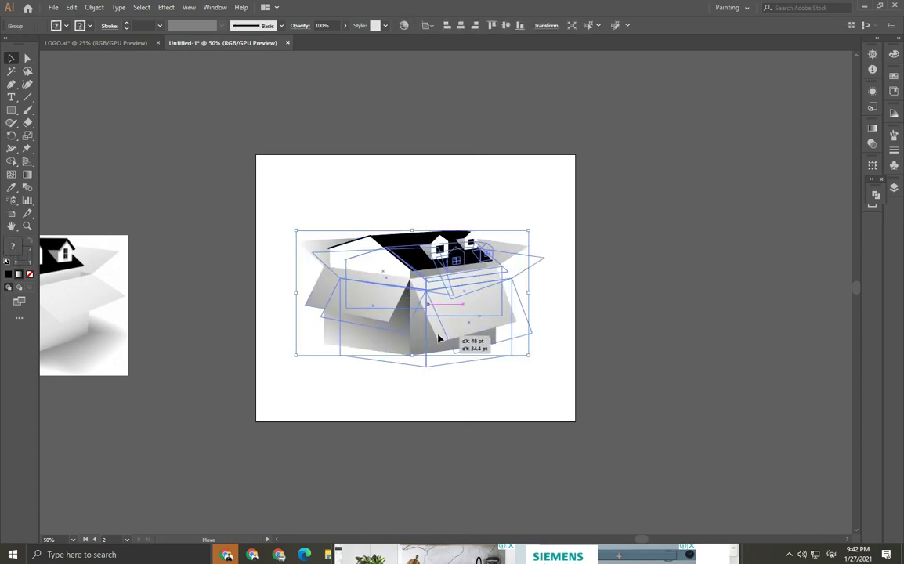
{"action": "left_click", "coordinate": [483, 373]}
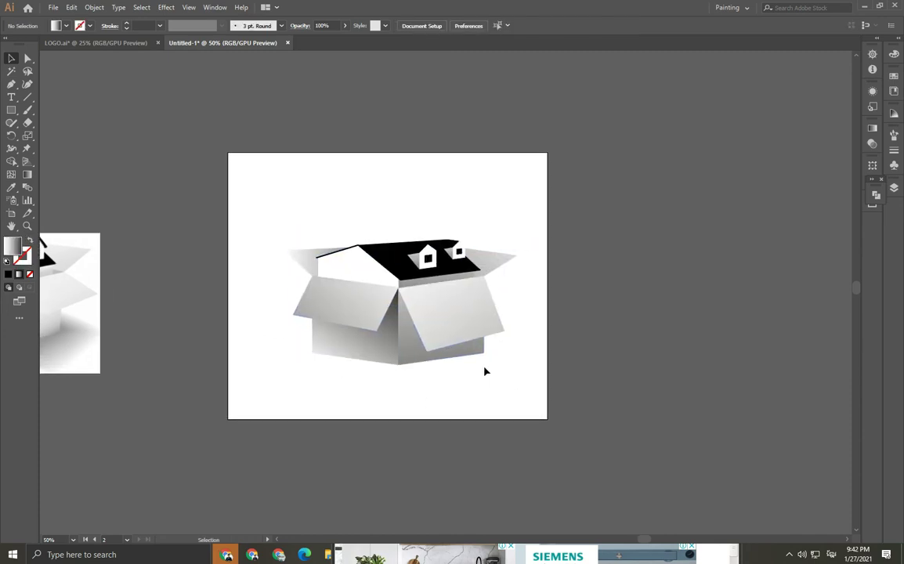